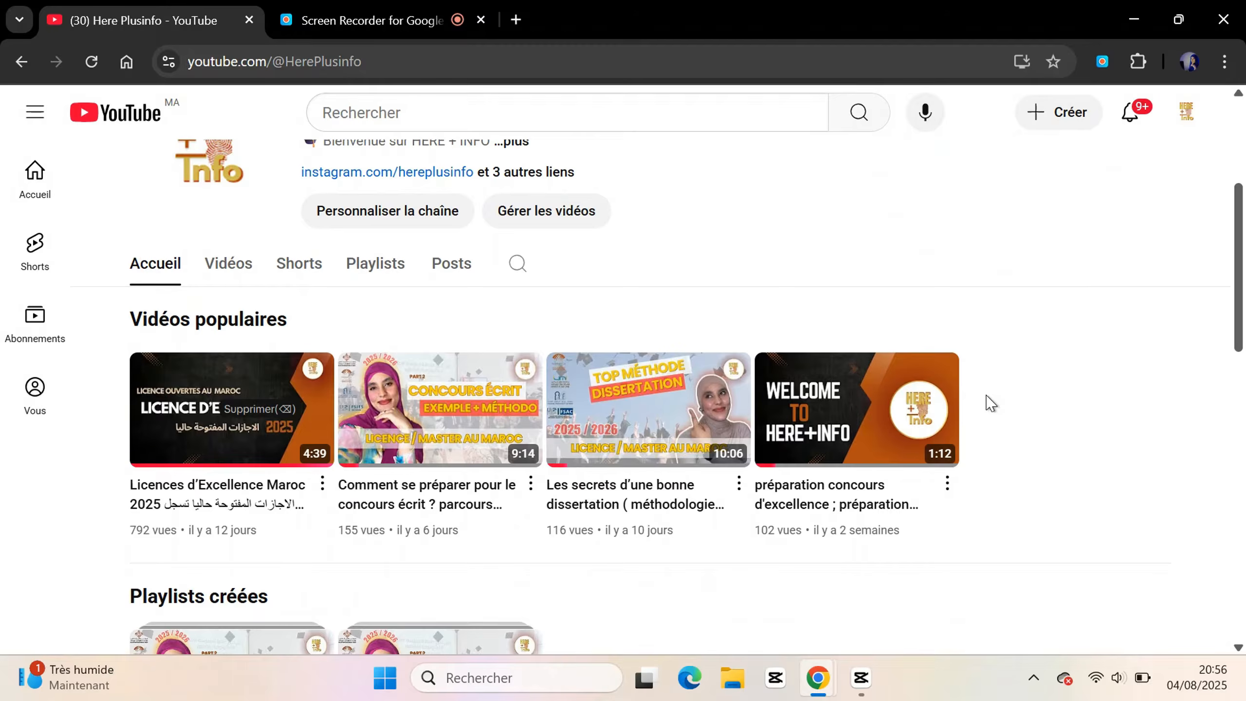
Open the channel's hereplusinfo Instagram profile from its YouTube About links
{"action": "scroll", "coordinate": [1067, 445], "scroll_direction": "down", "scroll_amount": 3}
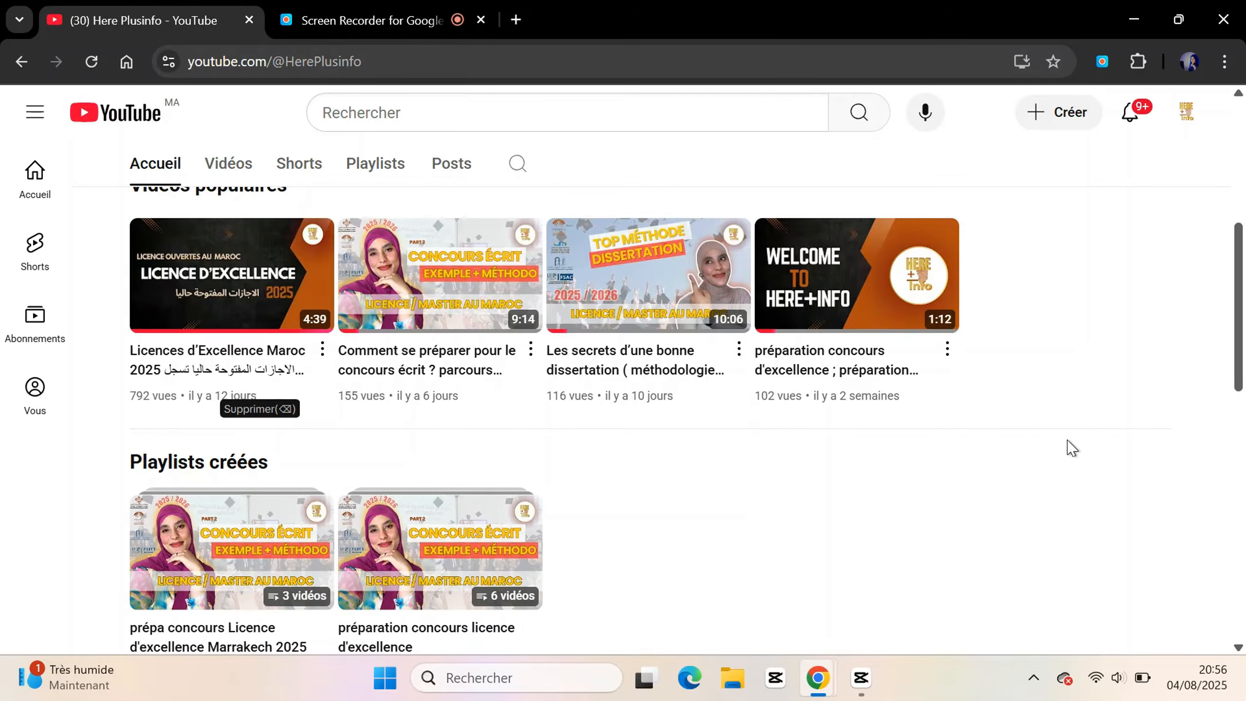
{"action": "scroll", "coordinate": [1071, 447], "scroll_direction": "down", "scroll_amount": 18}
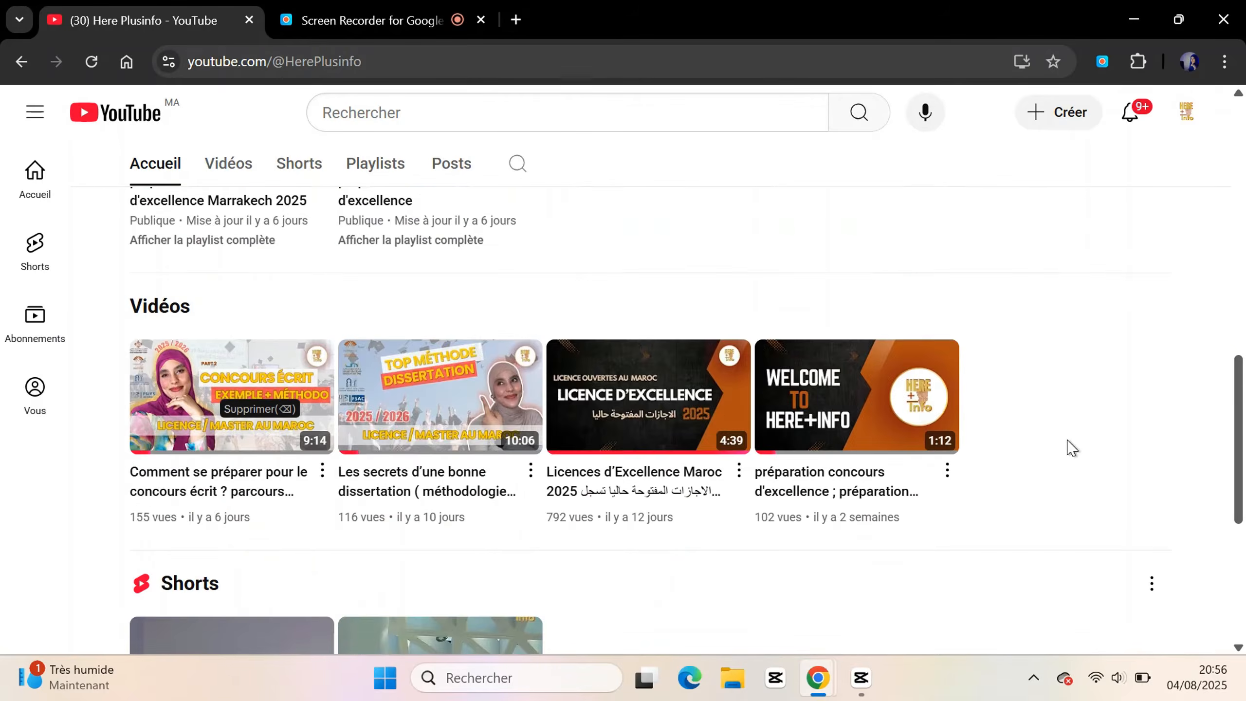
{"action": "scroll", "coordinate": [1071, 448], "scroll_direction": "up", "scroll_amount": 15}
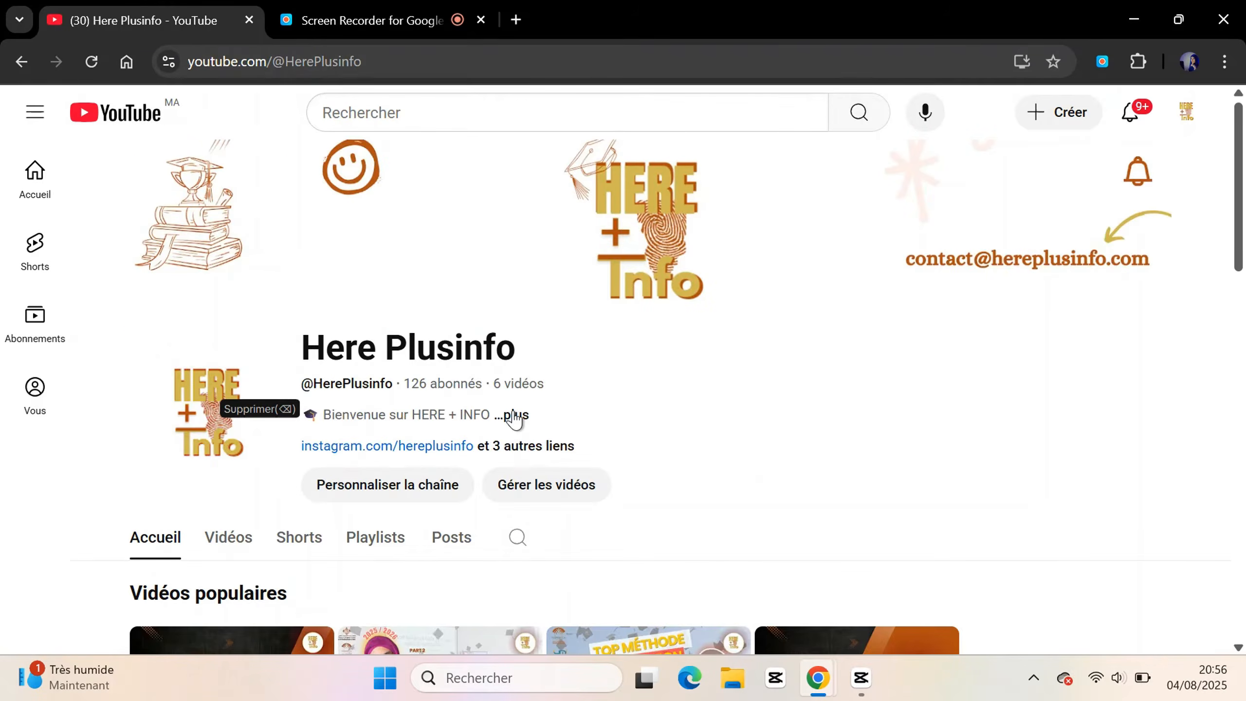
{"action": "left_click", "coordinate": [512, 416]}
{"action": "scroll", "coordinate": [500, 407], "scroll_direction": "down", "scroll_amount": 4}
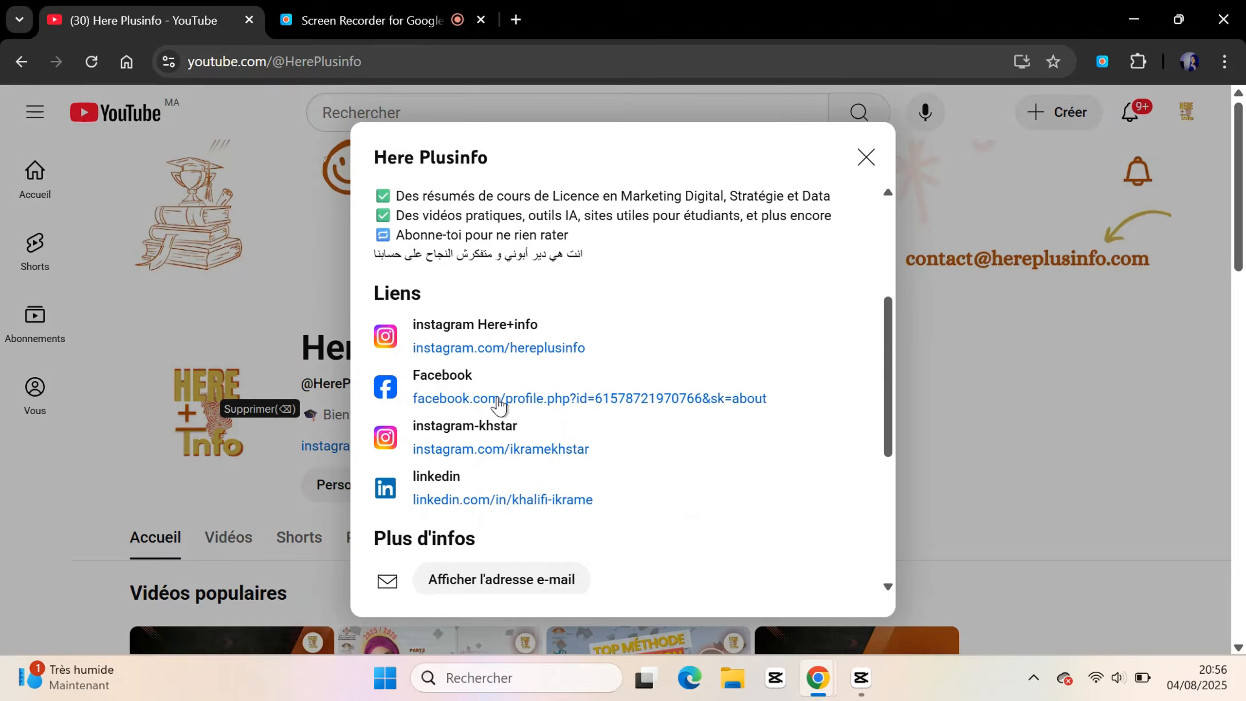
{"action": "left_click", "coordinate": [461, 349]}
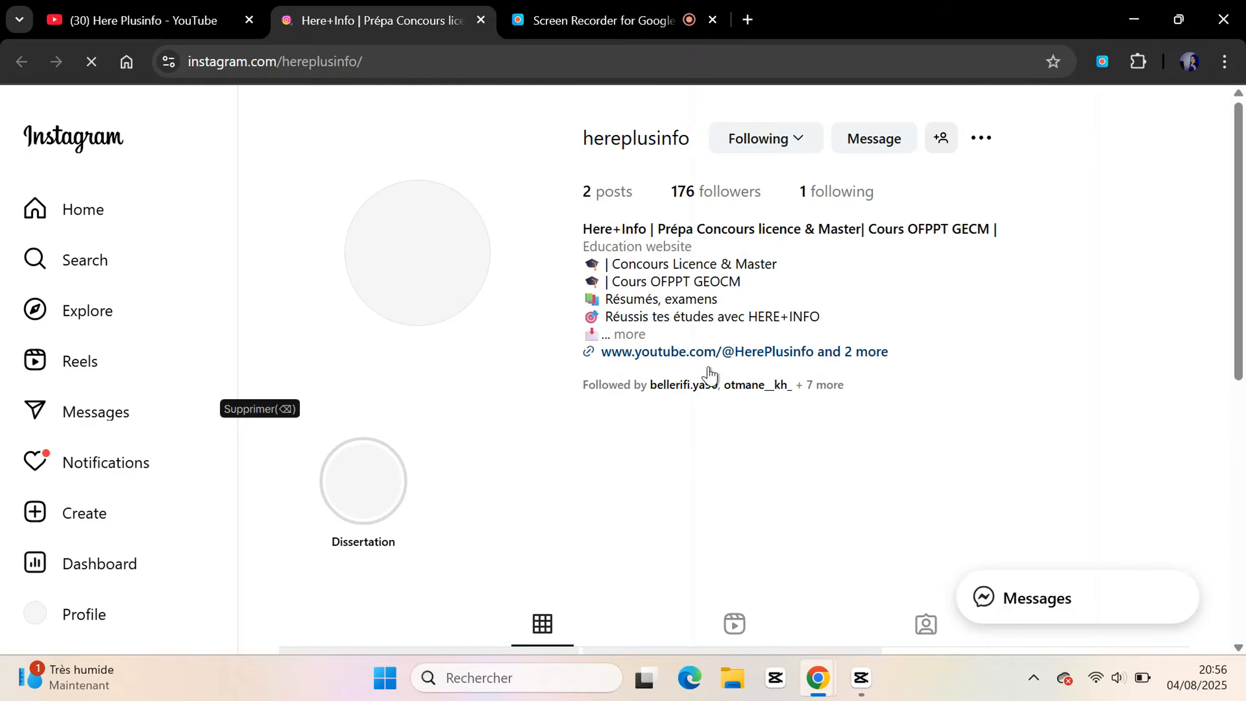
Expand the Instagram bio's links and open the 'Drive preparation' Google Drive folder
{"action": "left_click", "coordinate": [636, 332]}
{"action": "scroll", "coordinate": [641, 328], "scroll_direction": "down", "scroll_amount": 1}
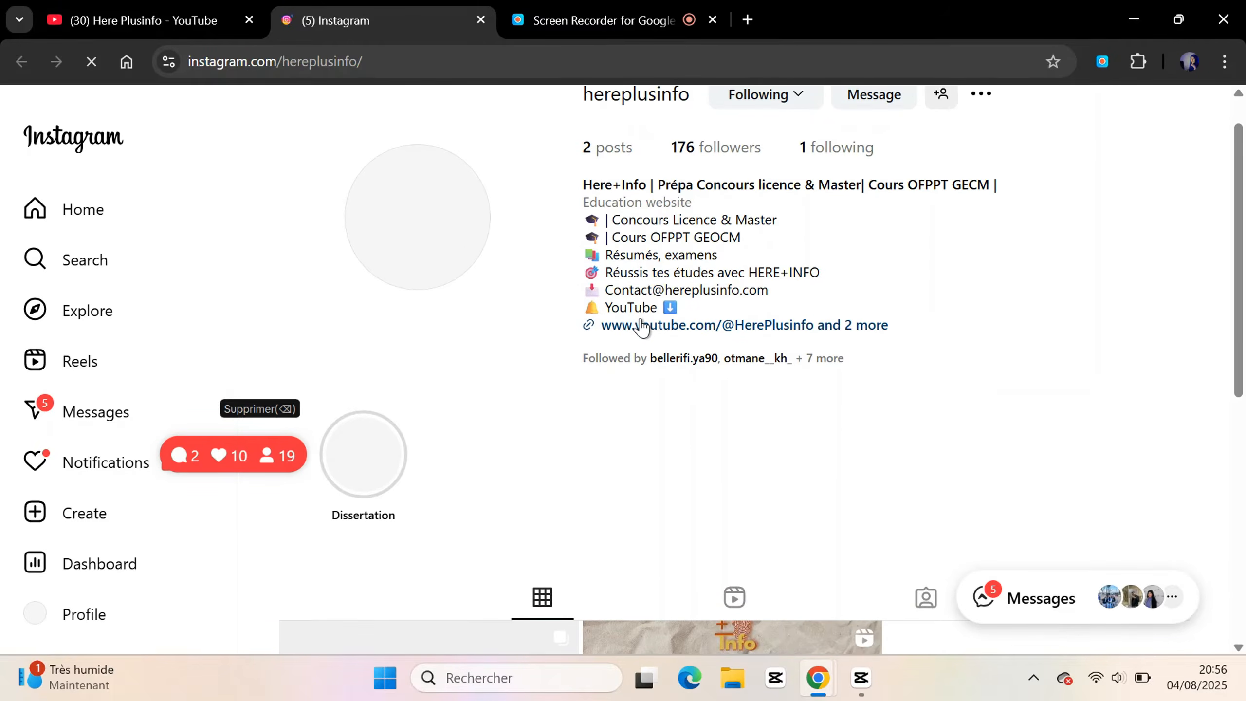
{"action": "scroll", "coordinate": [641, 326], "scroll_direction": "down", "scroll_amount": 10}
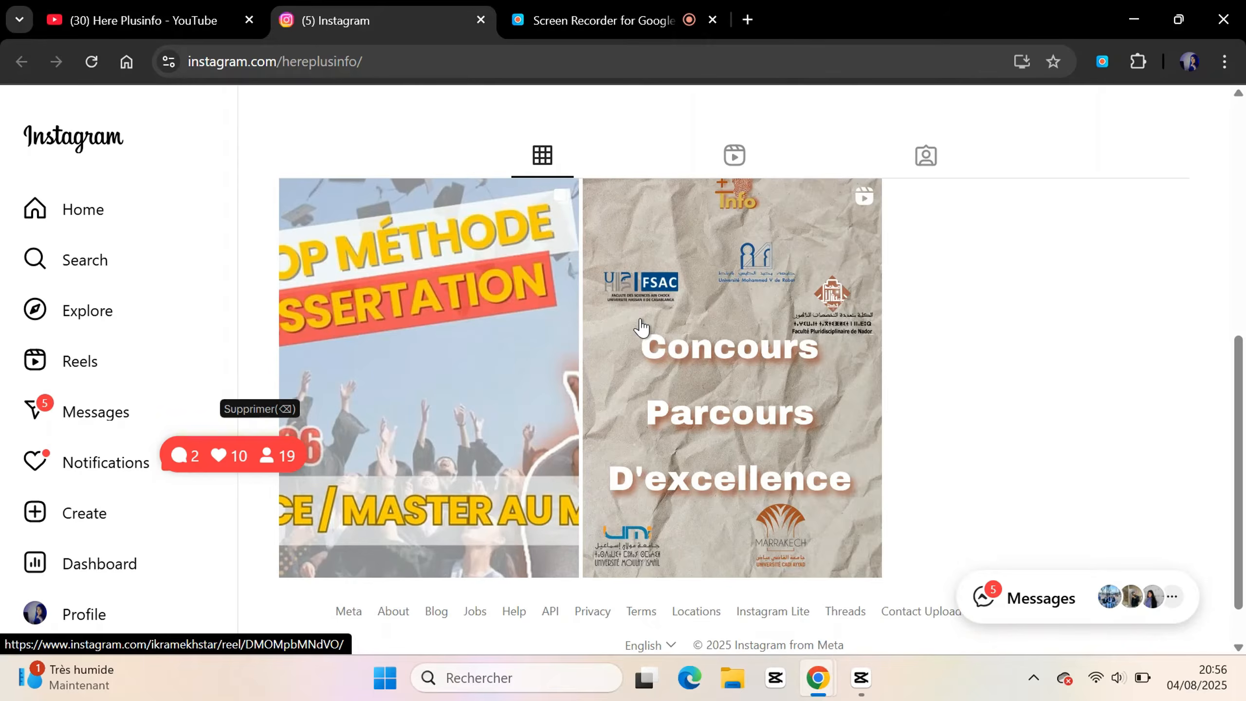
{"action": "scroll", "coordinate": [640, 326], "scroll_direction": "up", "scroll_amount": 10}
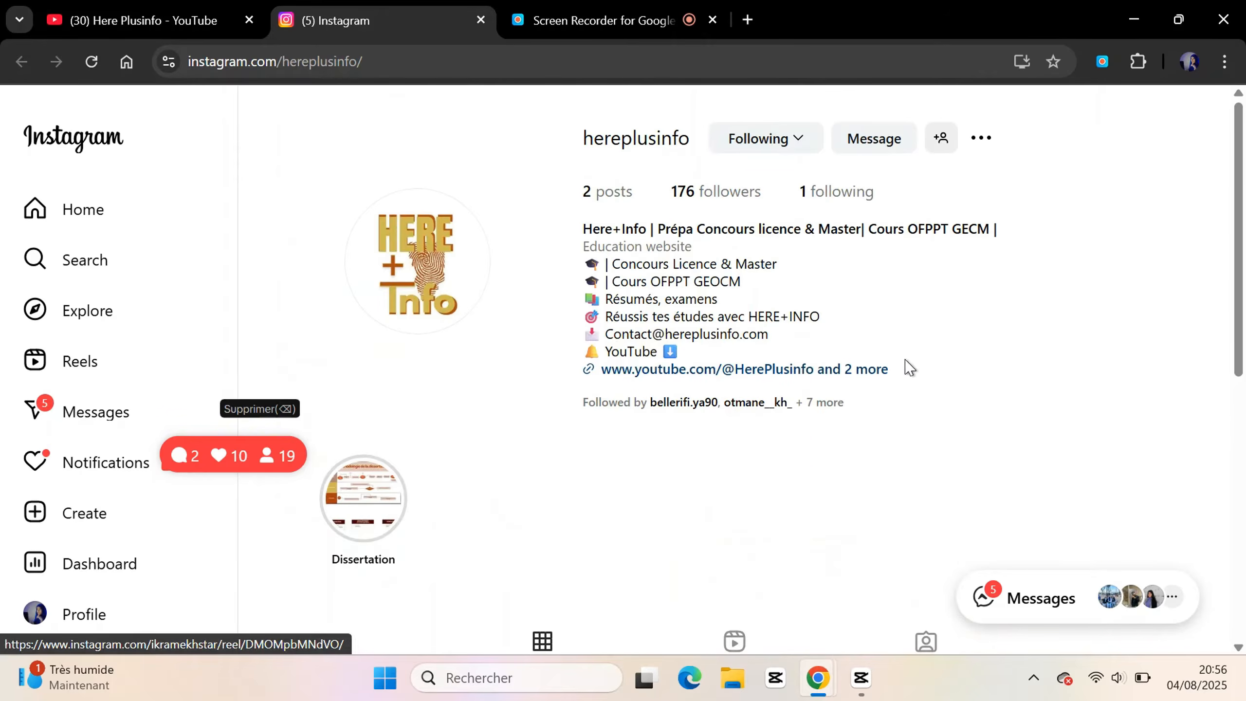
{"action": "left_click", "coordinate": [857, 376]}
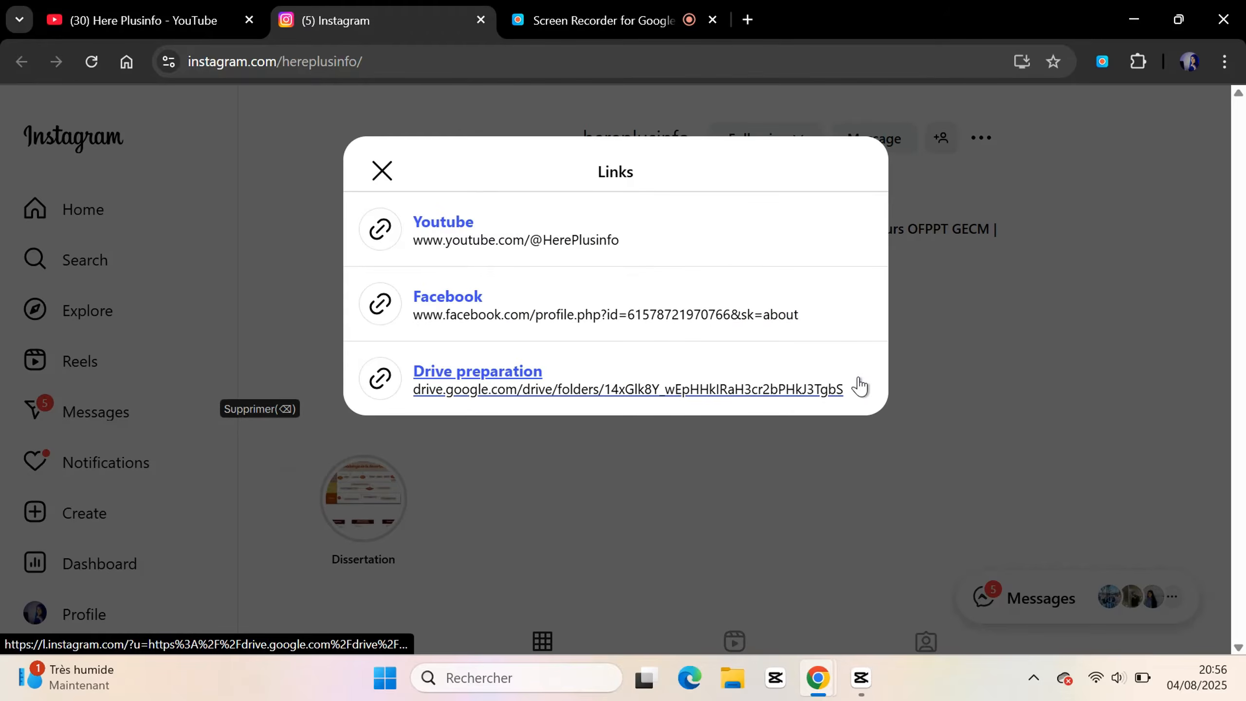
{"action": "left_click", "coordinate": [532, 372]}
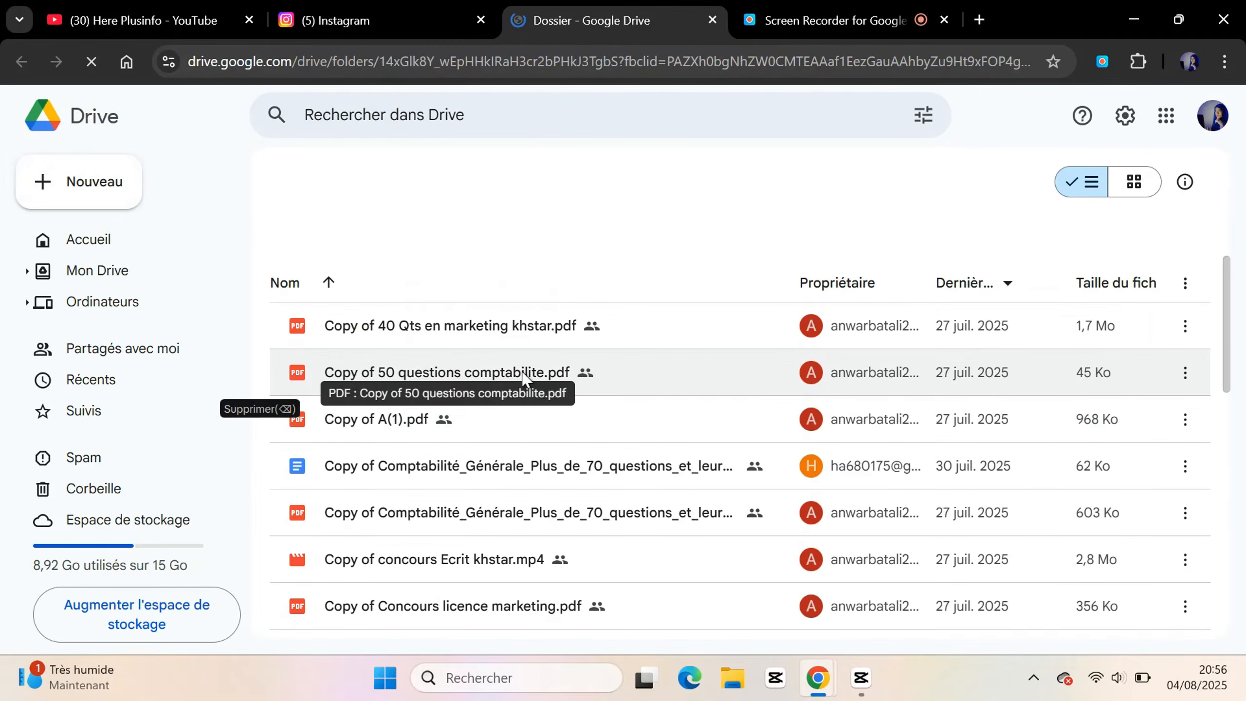
Browse the exam PDFs in the Drive folder, then return to the Instagram profile
{"action": "scroll", "coordinate": [522, 375], "scroll_direction": "down", "scroll_amount": 2}
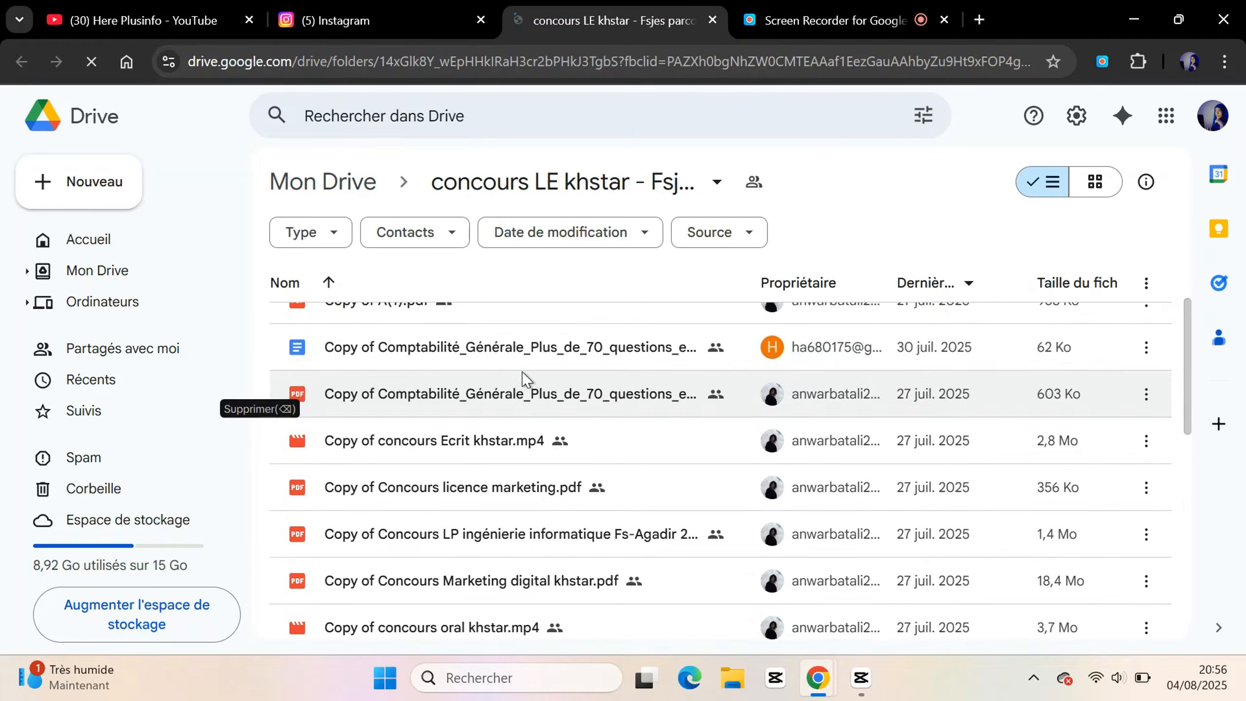
{"action": "scroll", "coordinate": [524, 378], "scroll_direction": "down", "scroll_amount": 10}
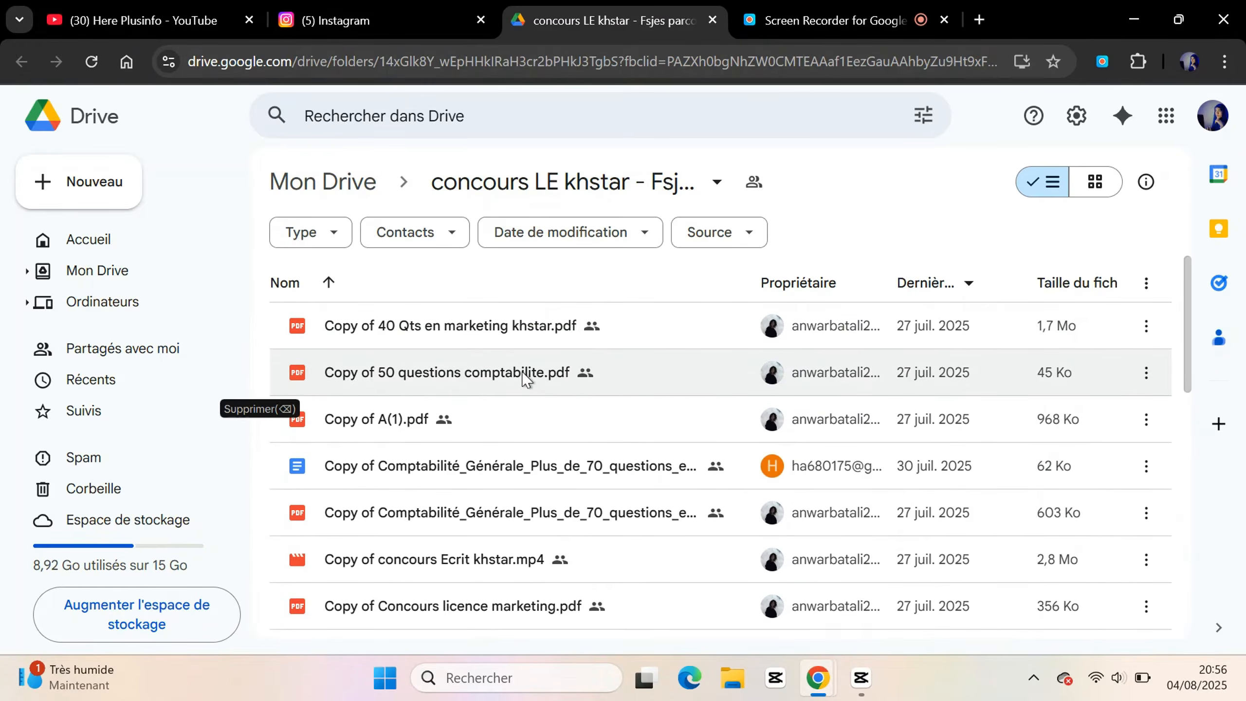
{"action": "left_click", "coordinate": [390, 14]}
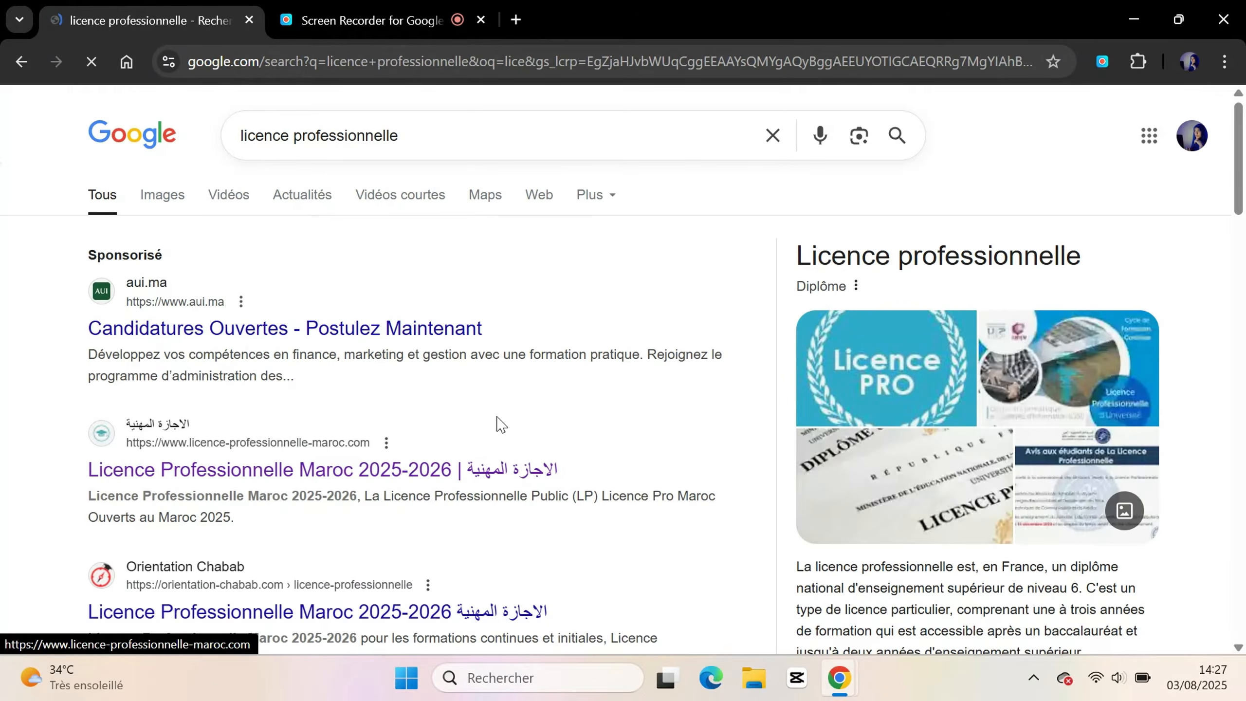
Go to licence-professionnelle-maroc.com and open the Licence d'Excellence Ouverts au Maroc 2025-2026 article
{"action": "scroll", "coordinate": [493, 407], "scroll_direction": "down", "scroll_amount": 3}
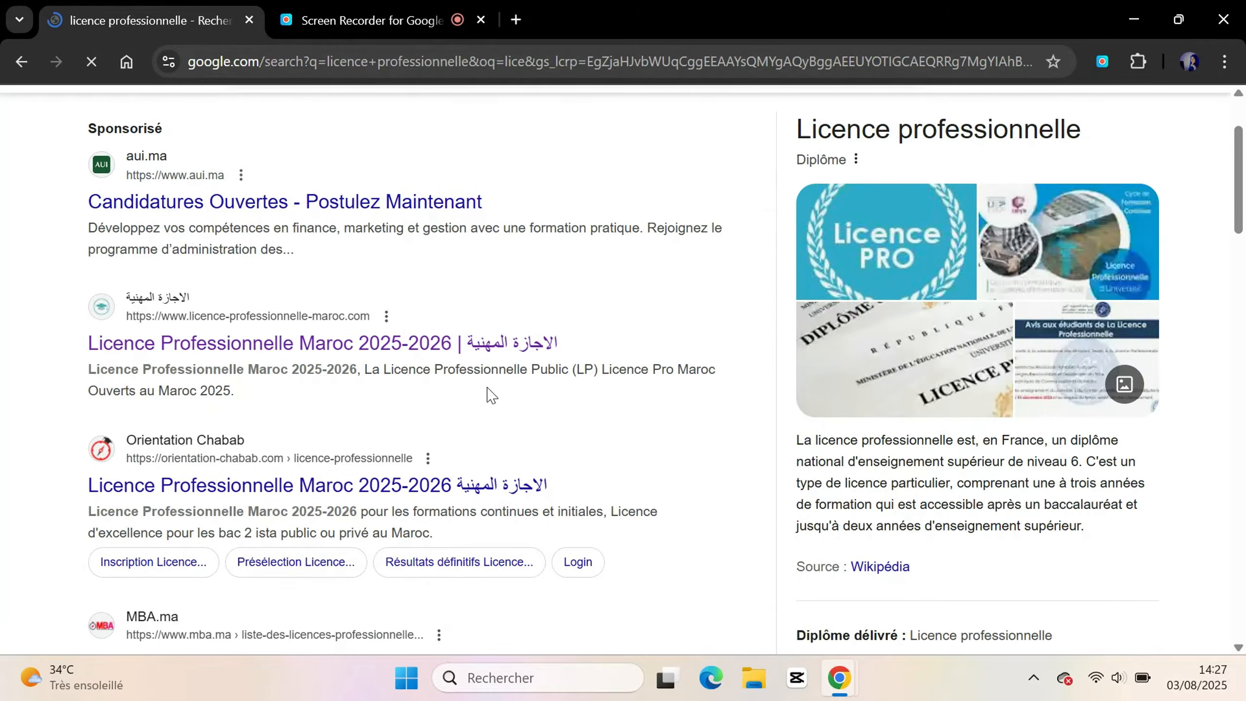
{"action": "left_click", "coordinate": [494, 346]}
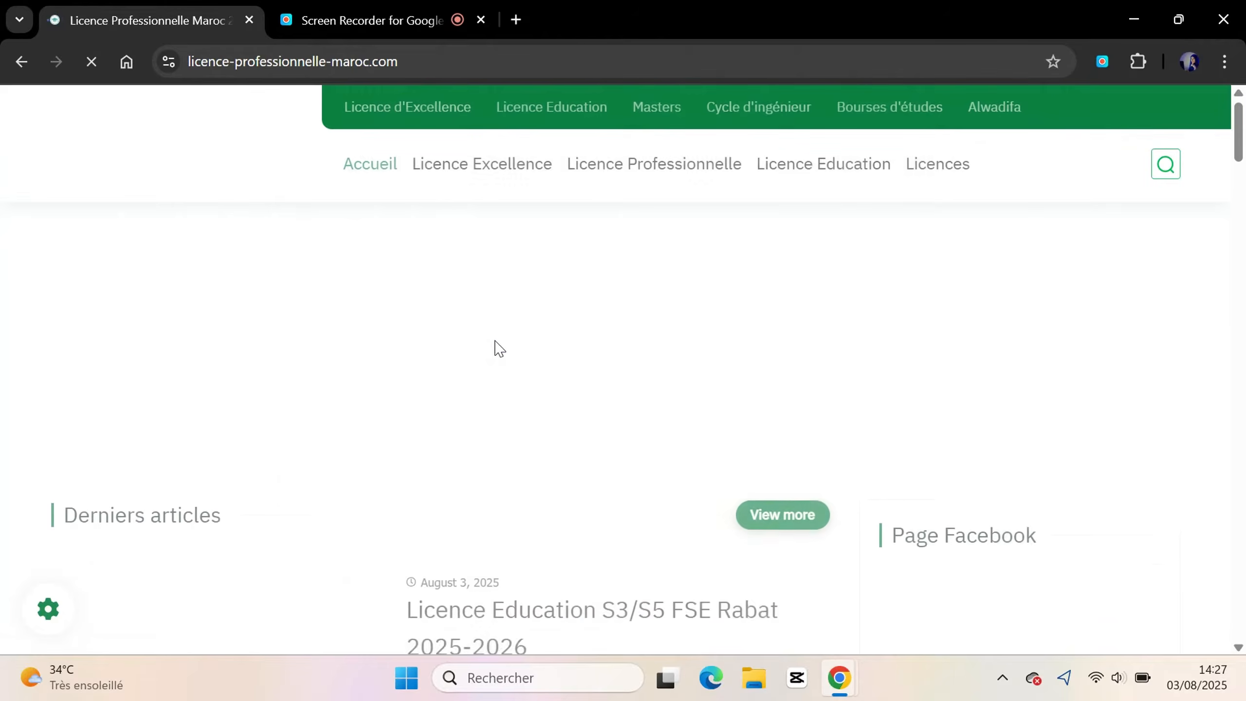
{"action": "scroll", "coordinate": [495, 348], "scroll_direction": "down", "scroll_amount": 5}
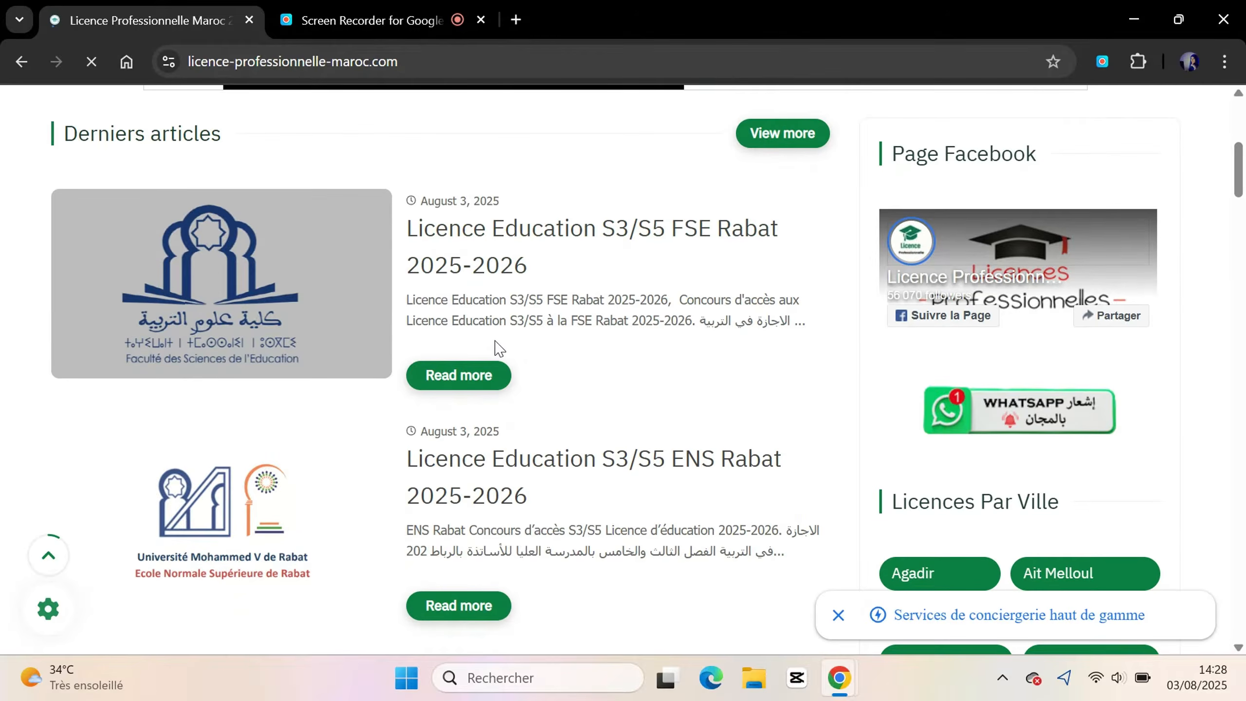
{"action": "scroll", "coordinate": [495, 349], "scroll_direction": "down", "scroll_amount": 2}
{"action": "scroll", "coordinate": [496, 346], "scroll_direction": "up", "scroll_amount": 2}
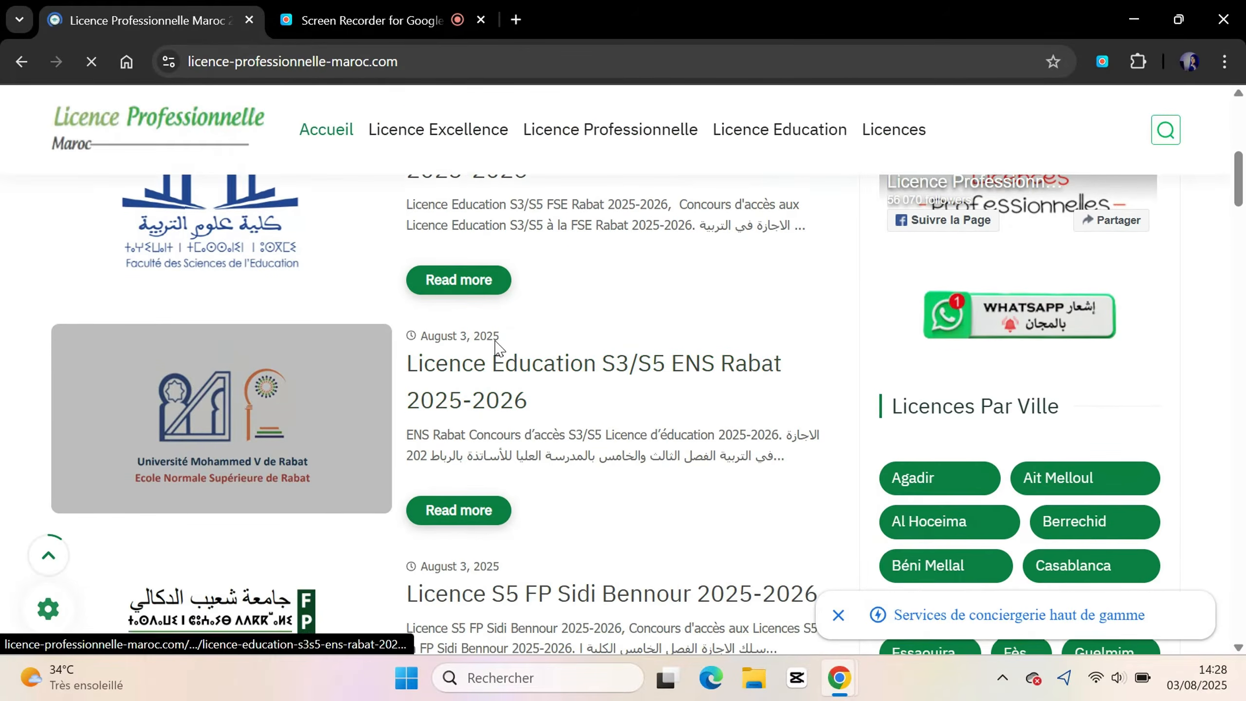
{"action": "scroll", "coordinate": [495, 349], "scroll_direction": "down", "scroll_amount": 5}
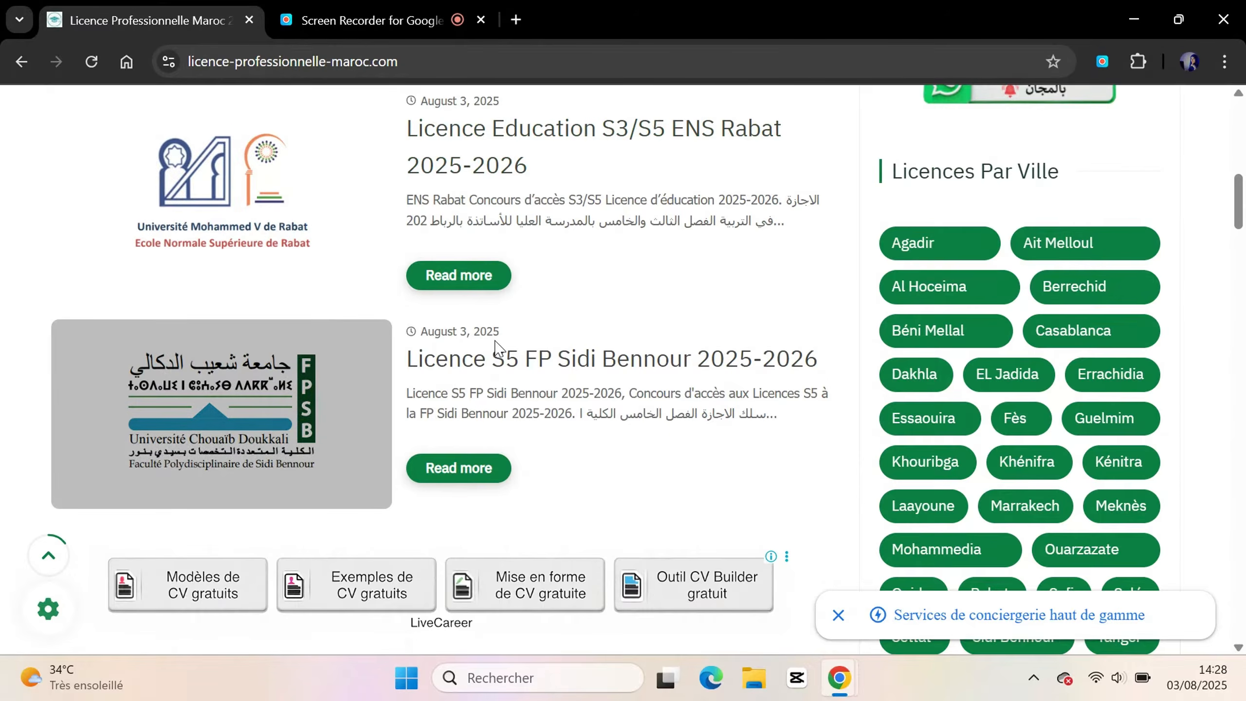
{"action": "scroll", "coordinate": [496, 342], "scroll_direction": "down", "scroll_amount": 5}
{"action": "scroll", "coordinate": [496, 347], "scroll_direction": "down", "scroll_amount": 8}
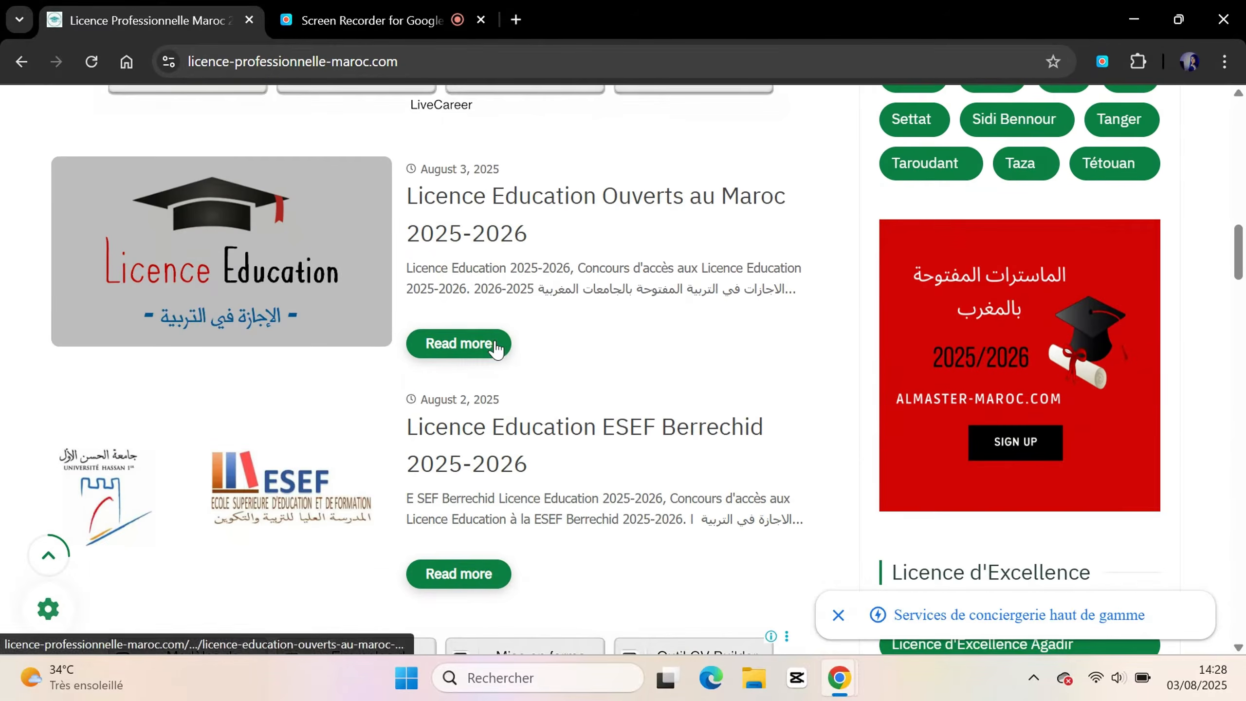
{"action": "scroll", "coordinate": [495, 346], "scroll_direction": "down", "scroll_amount": 3}
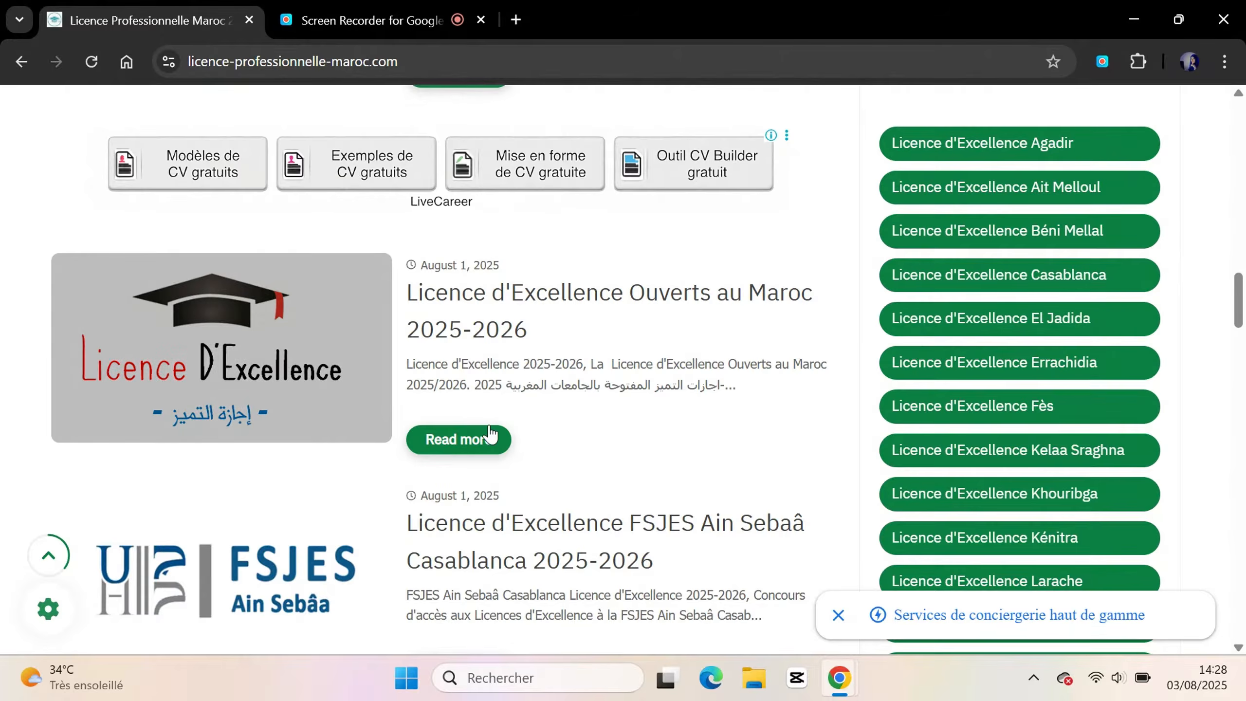
{"action": "left_click", "coordinate": [471, 442]}
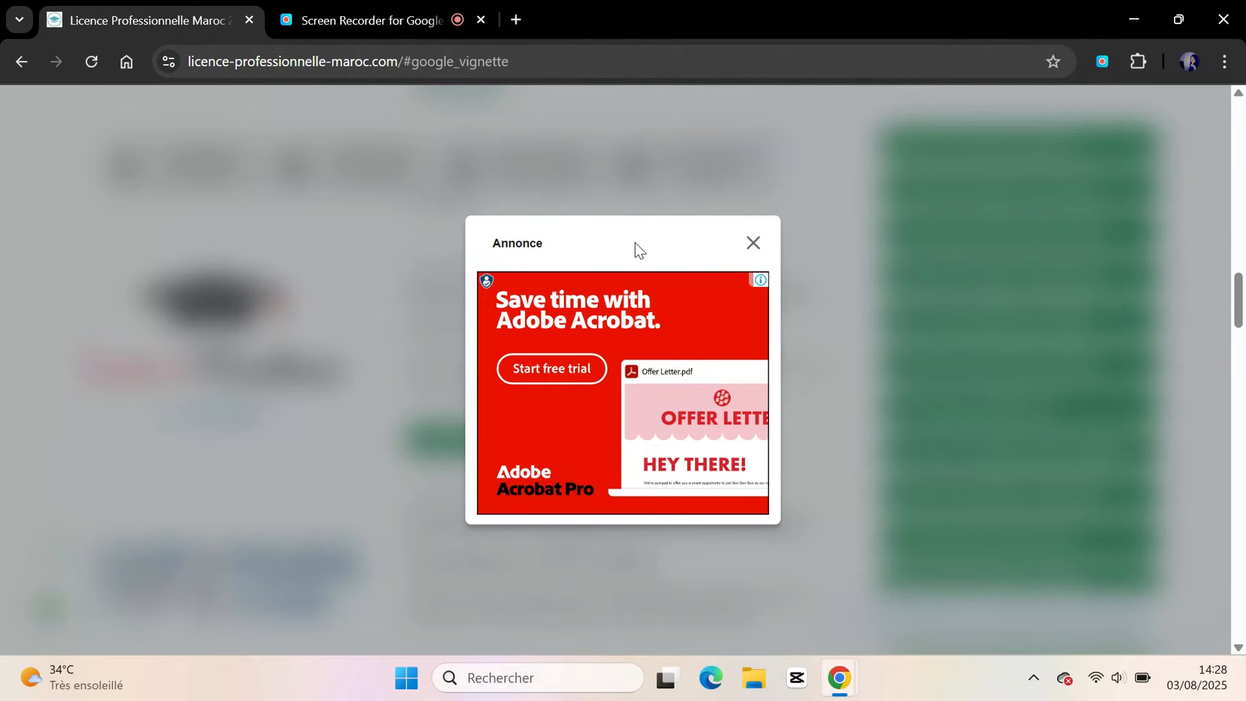
Dismiss the ad and open the Licence d'Excellence FSJES Kelaa Sraghna 2025-2026 article
{"action": "left_click", "coordinate": [754, 244]}
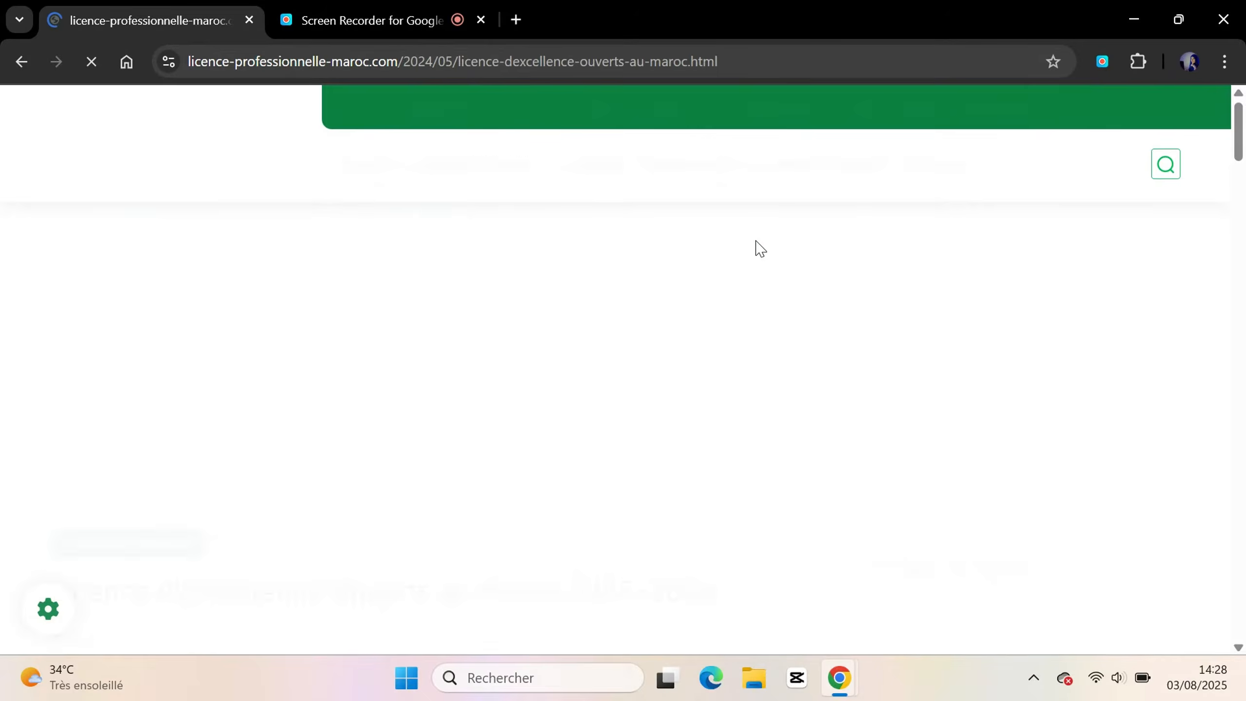
{"action": "scroll", "coordinate": [759, 248], "scroll_direction": "down", "scroll_amount": 12}
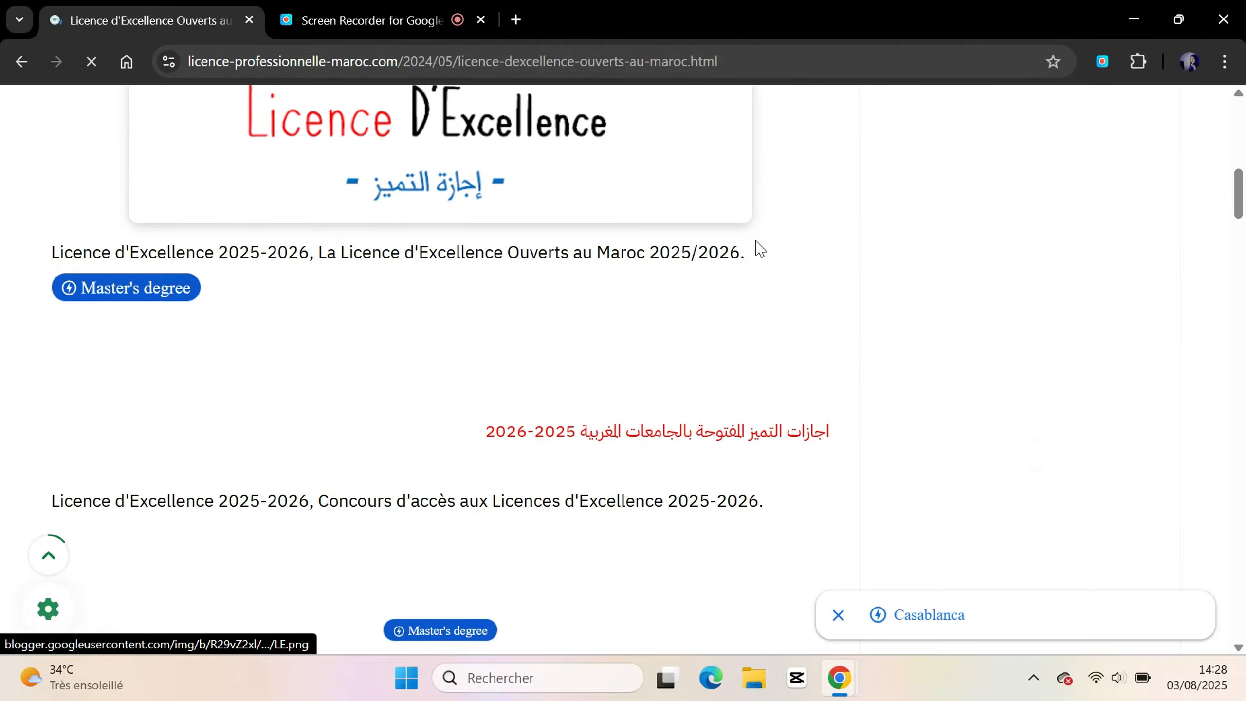
{"action": "scroll", "coordinate": [759, 248], "scroll_direction": "down", "scroll_amount": 2}
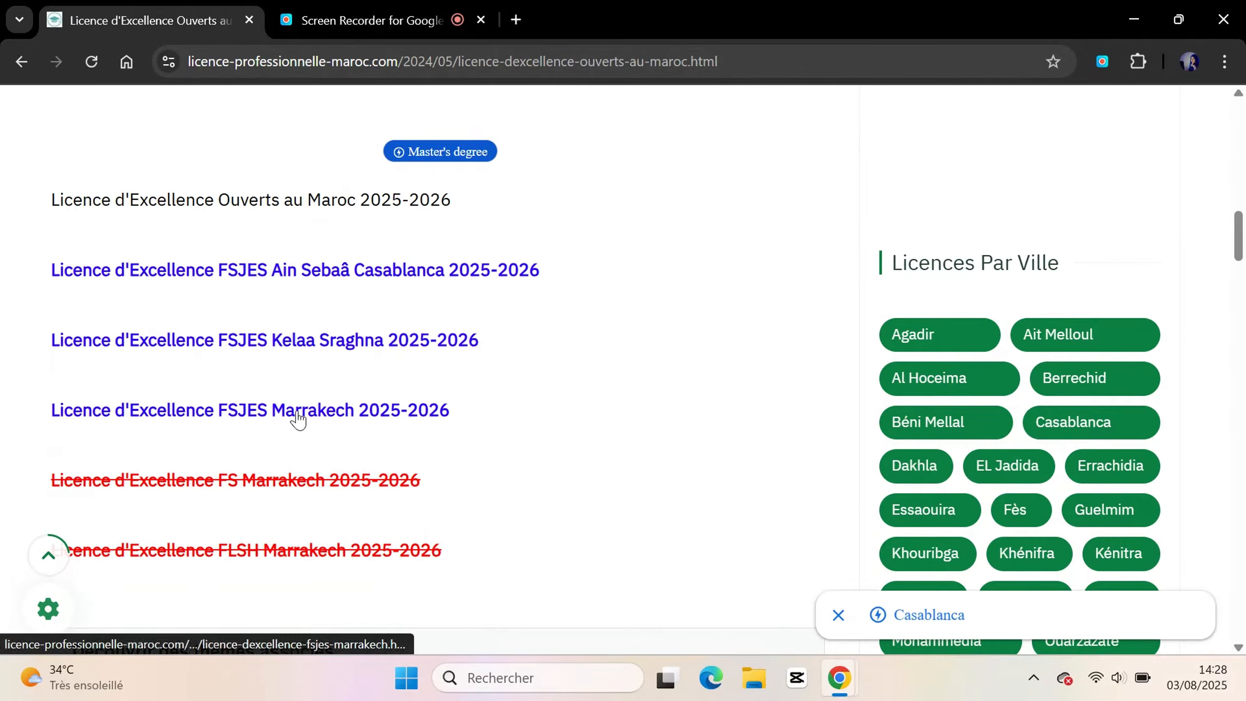
{"action": "left_click", "coordinate": [378, 340]}
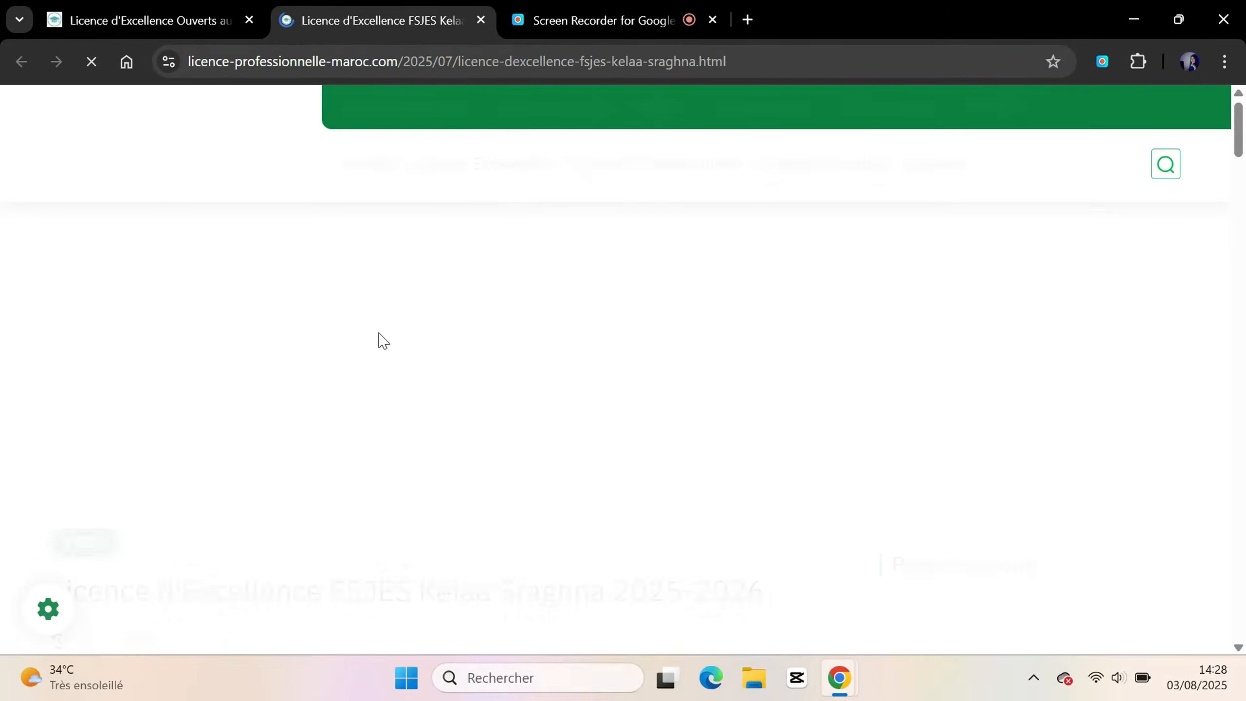
Open the Marketing Digital programme sheet in a new tab and return to the article
{"action": "scroll", "coordinate": [383, 340], "scroll_direction": "down", "scroll_amount": 5}
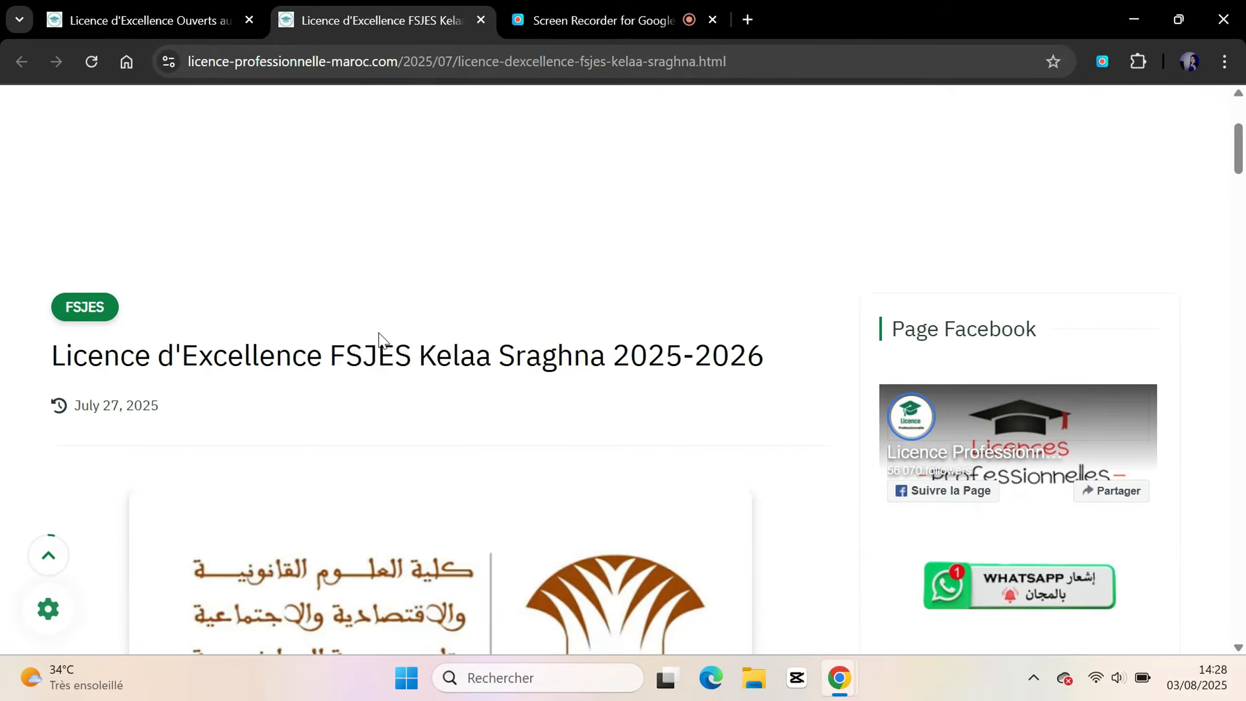
{"action": "scroll", "coordinate": [386, 311], "scroll_direction": "down", "scroll_amount": 15}
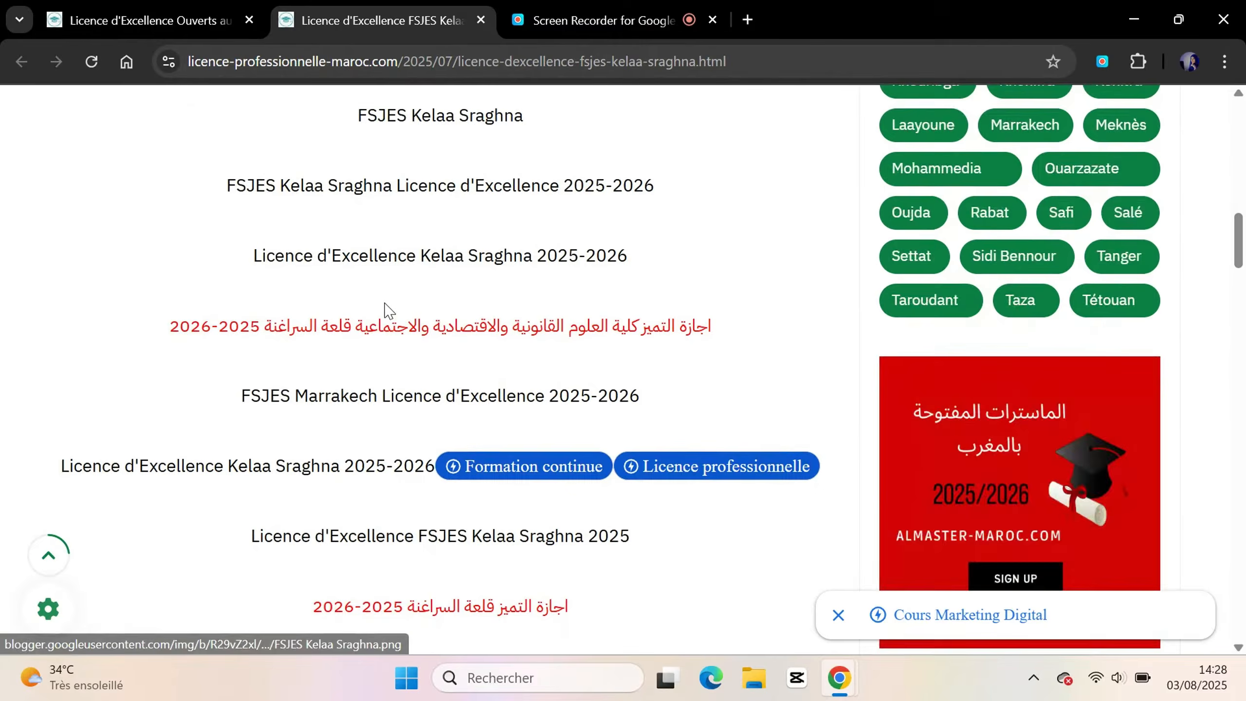
{"action": "scroll", "coordinate": [387, 310], "scroll_direction": "down", "scroll_amount": 15}
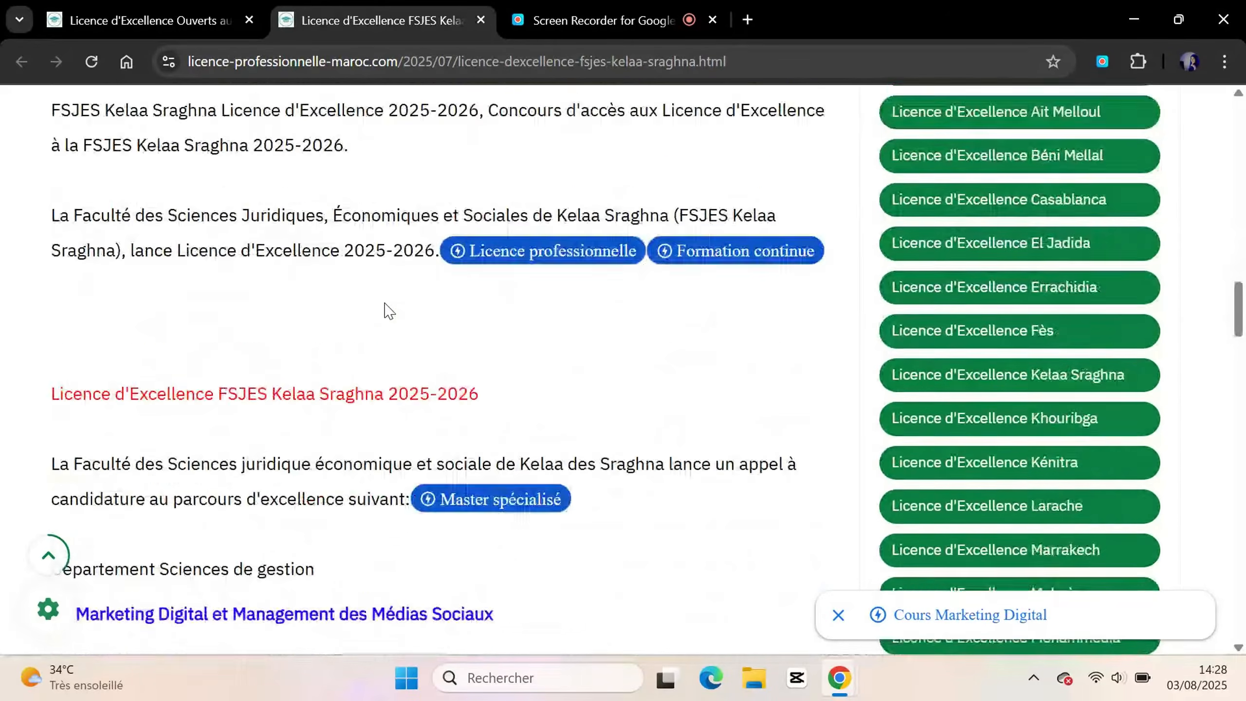
{"action": "scroll", "coordinate": [387, 310], "scroll_direction": "down", "scroll_amount": 1}
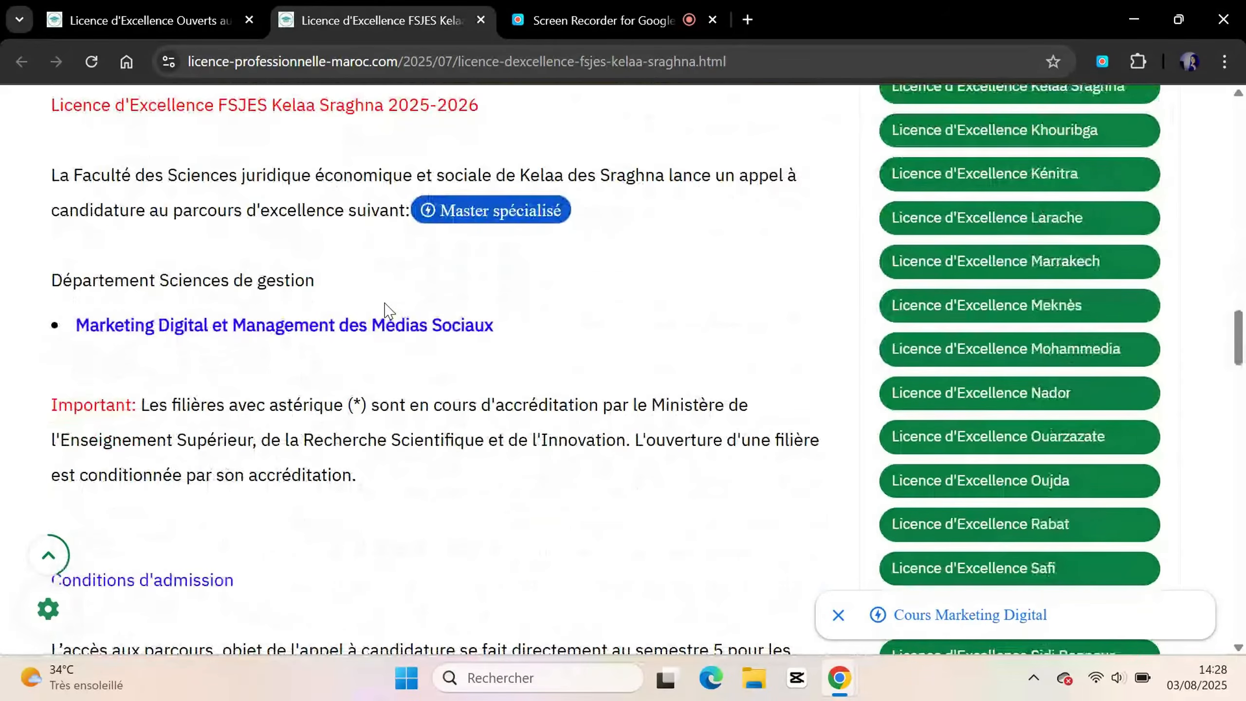
{"action": "left_click", "coordinate": [319, 332]}
{"action": "left_click", "coordinate": [437, 7]}
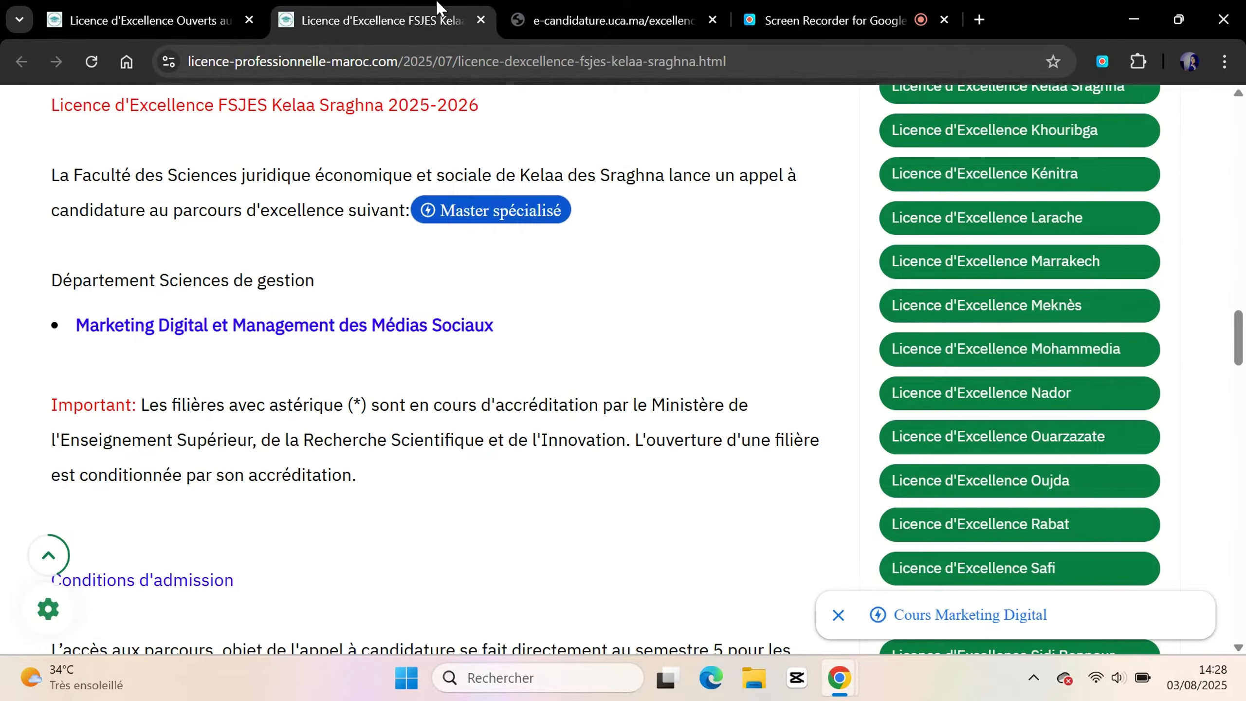
Scroll to the online registration links and the 28-08-2025 application deadline
{"action": "scroll", "coordinate": [676, 376], "scroll_direction": "down", "scroll_amount": 3}
{"action": "scroll", "coordinate": [677, 376], "scroll_direction": "down", "scroll_amount": 10}
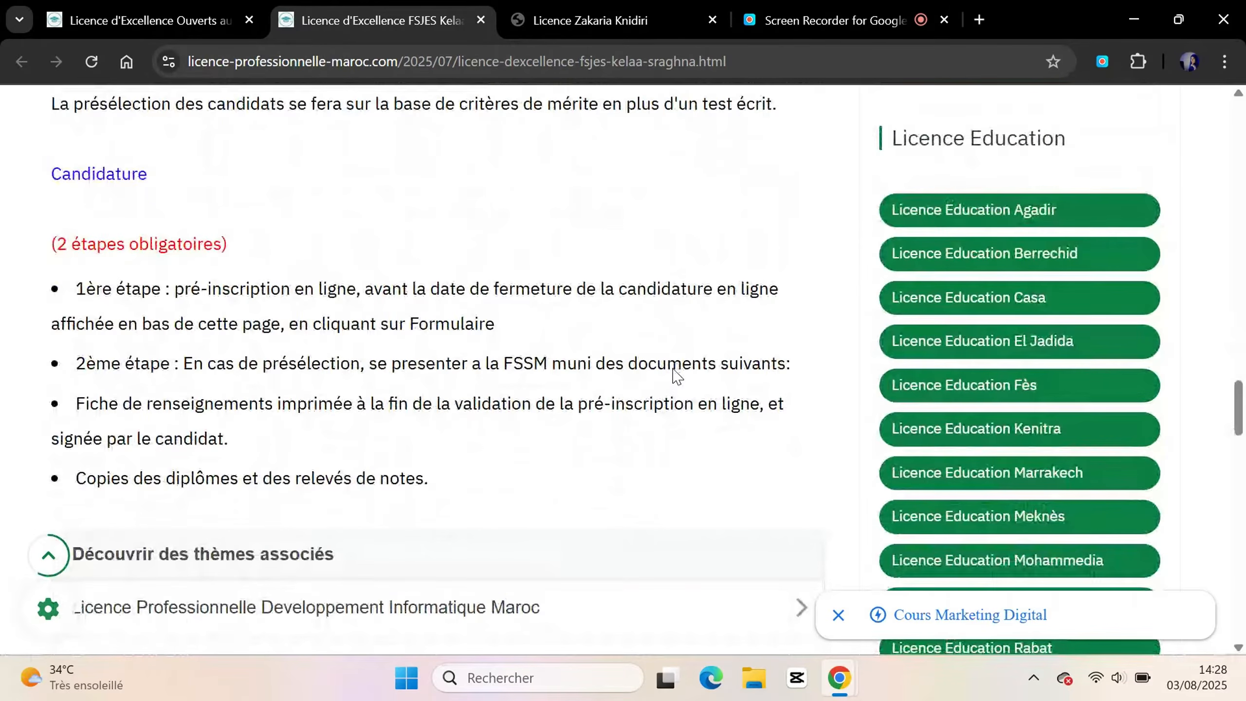
{"action": "scroll", "coordinate": [676, 376], "scroll_direction": "down", "scroll_amount": 1}
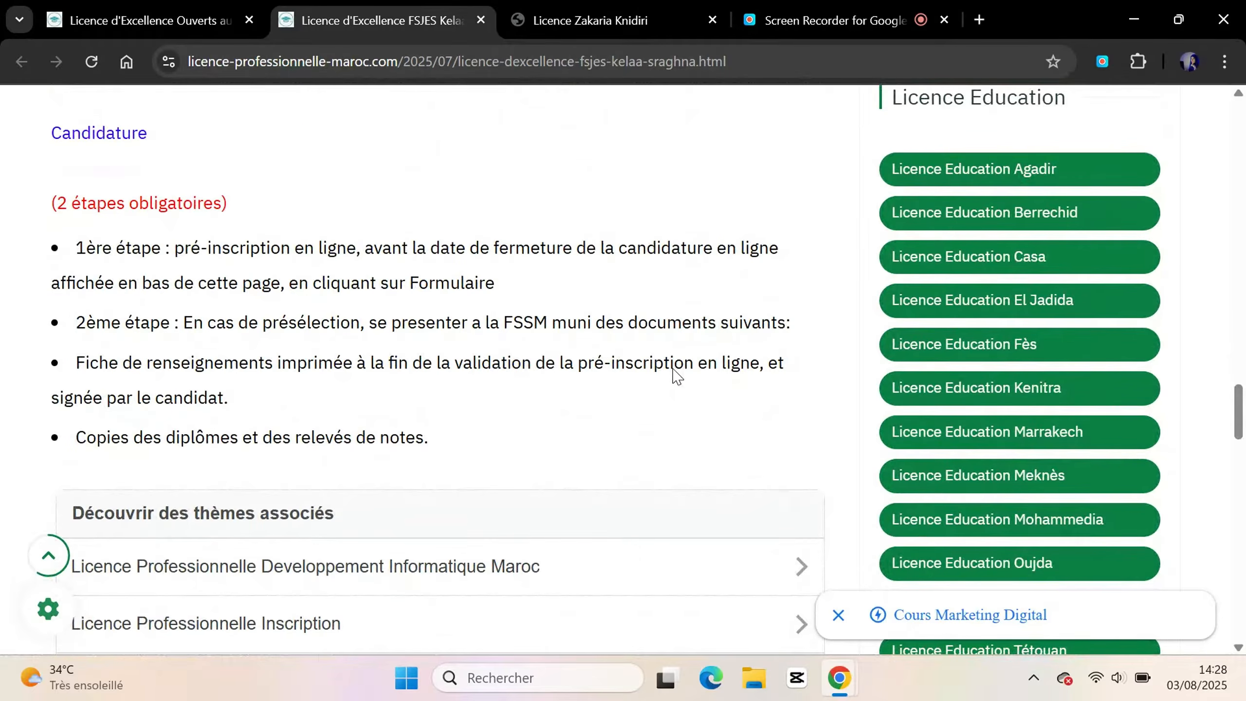
{"action": "scroll", "coordinate": [677, 376], "scroll_direction": "down", "scroll_amount": 10}
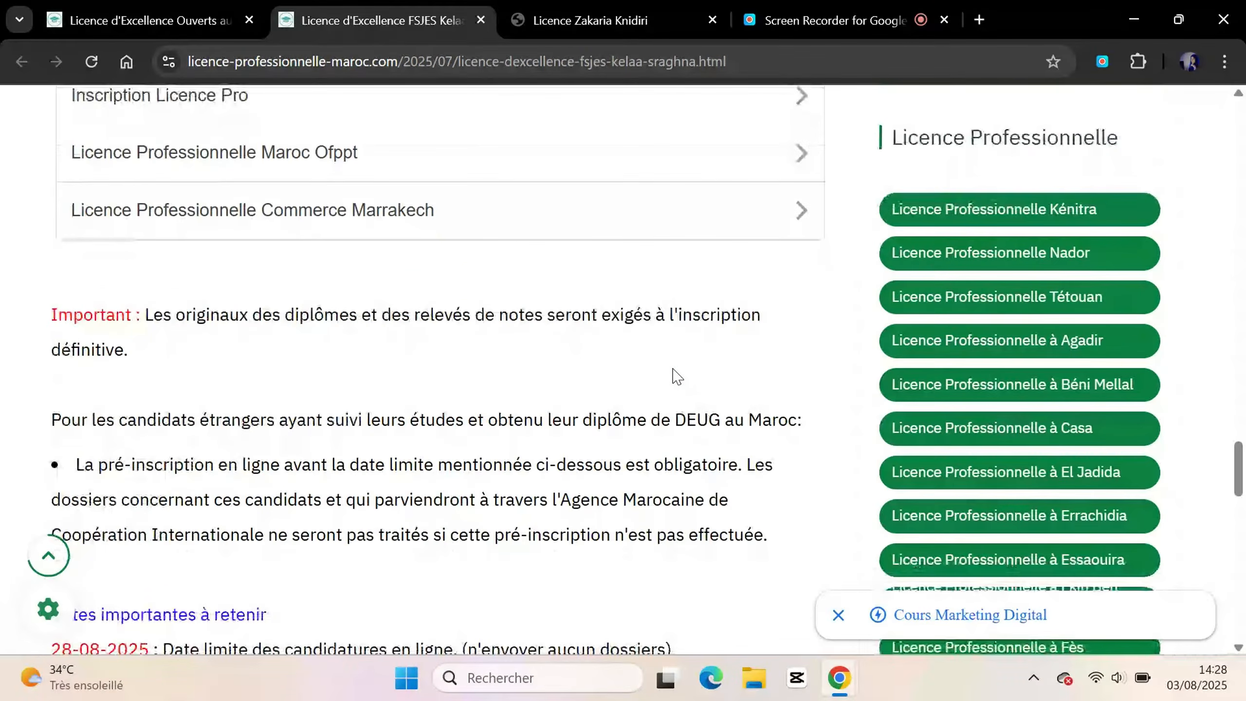
{"action": "scroll", "coordinate": [677, 376], "scroll_direction": "down", "scroll_amount": 6}
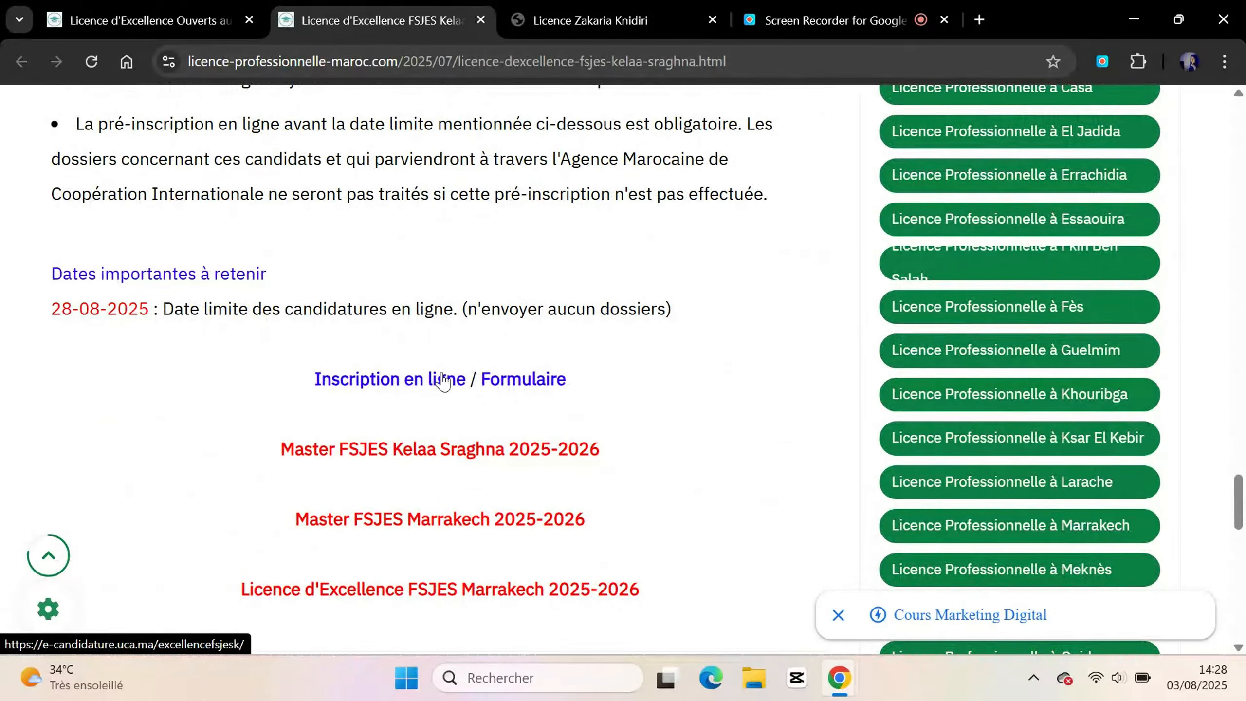
Open the registration form and autofill the family name and first name
{"action": "left_click", "coordinate": [514, 386]}
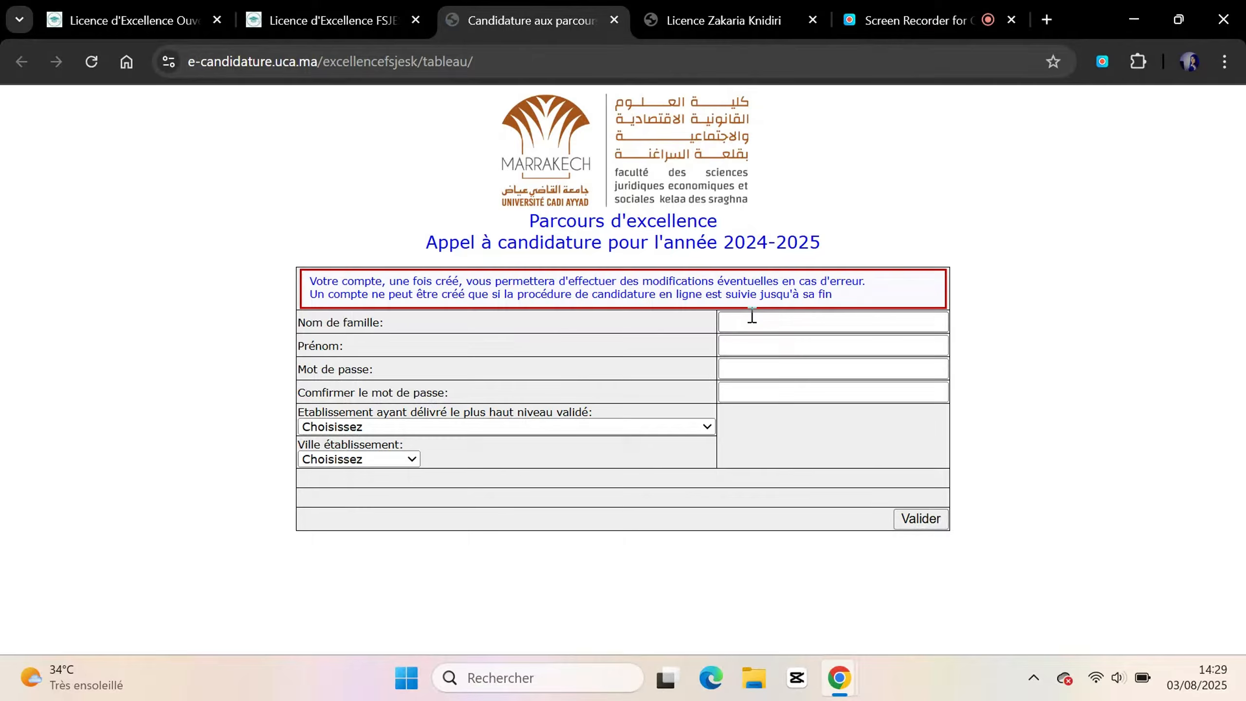
{"action": "left_click", "coordinate": [752, 316]}
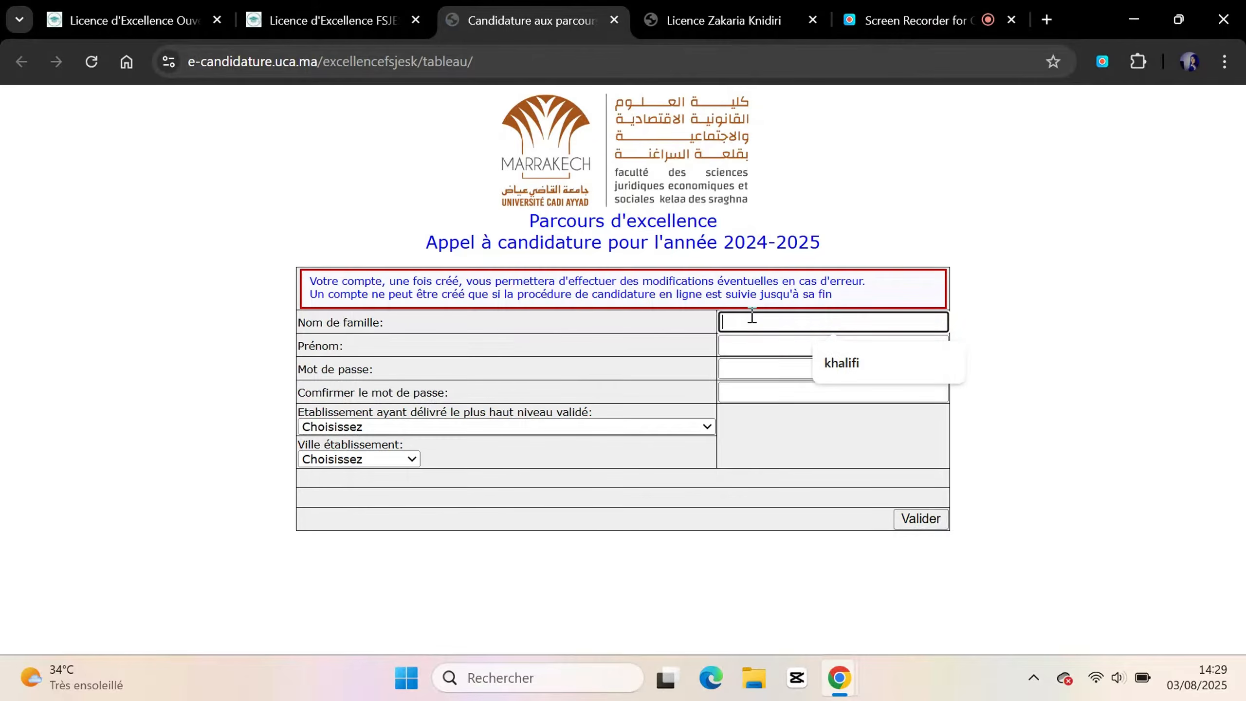
{"action": "left_click", "coordinate": [862, 371]}
{"action": "key", "text": "Tab"}
{"action": "key", "text": "Tab"}
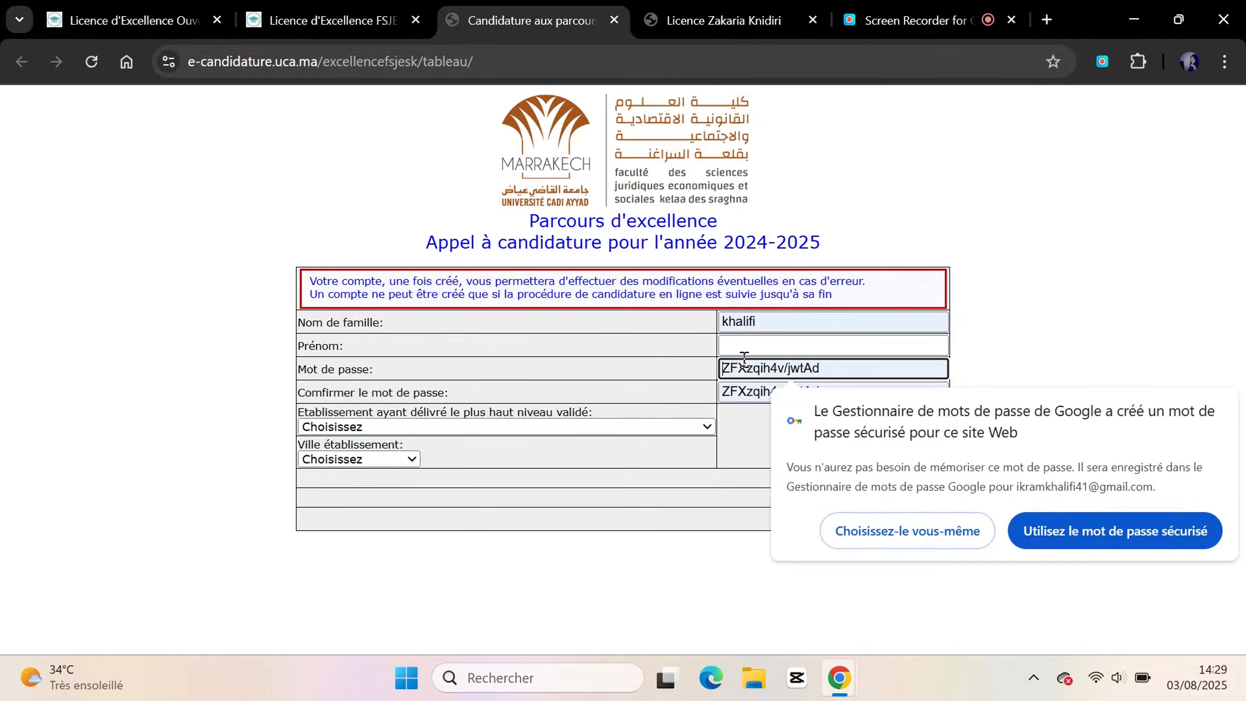
{"action": "left_click", "coordinate": [772, 350]}
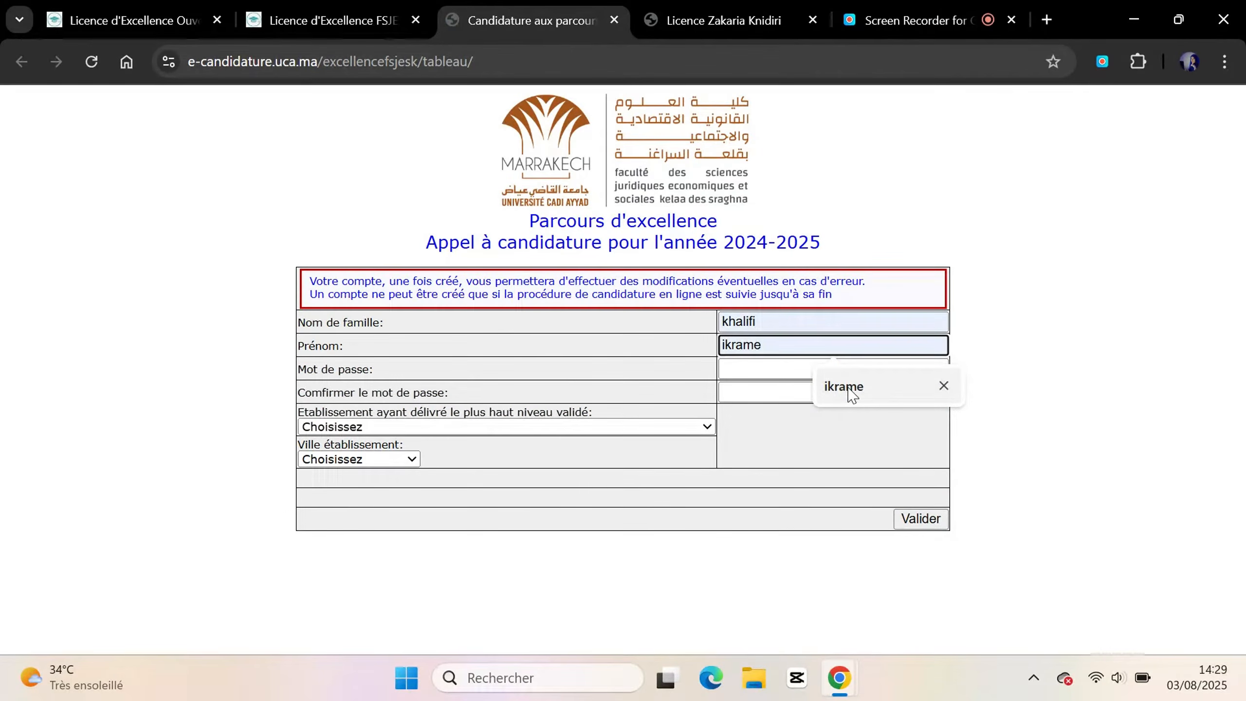
{"action": "left_click", "coordinate": [847, 388]}
Enter the account password and its confirmation
{"action": "left_click", "coordinate": [786, 367]}
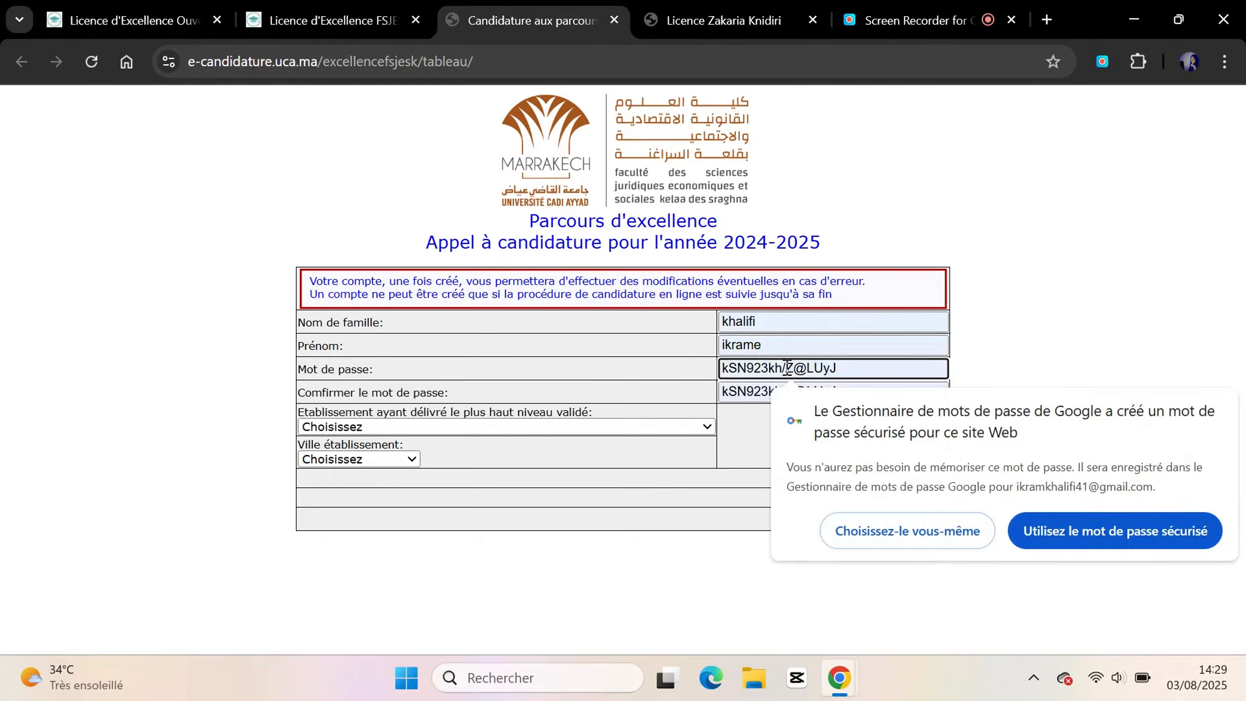
{"action": "type", "text": "a"}
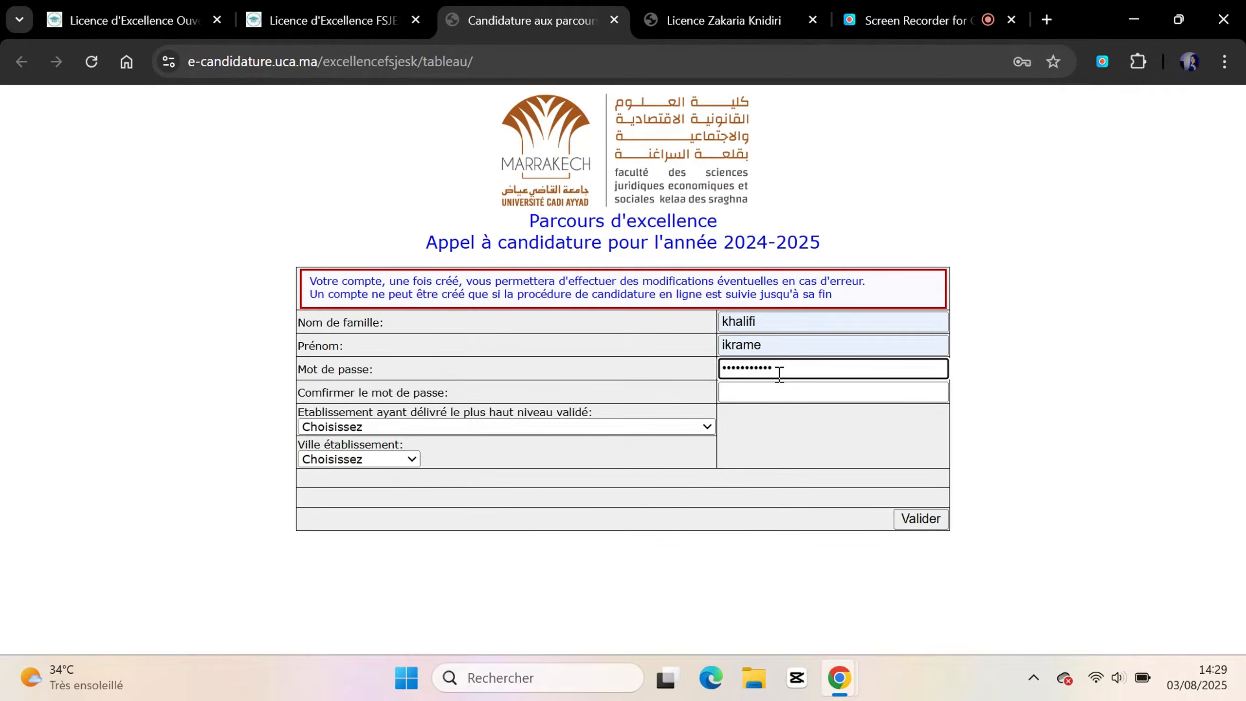
{"action": "key", "text": "Tab"}
{"action": "key", "text": "ctrl+v"}
{"action": "left_click", "coordinate": [637, 426]}
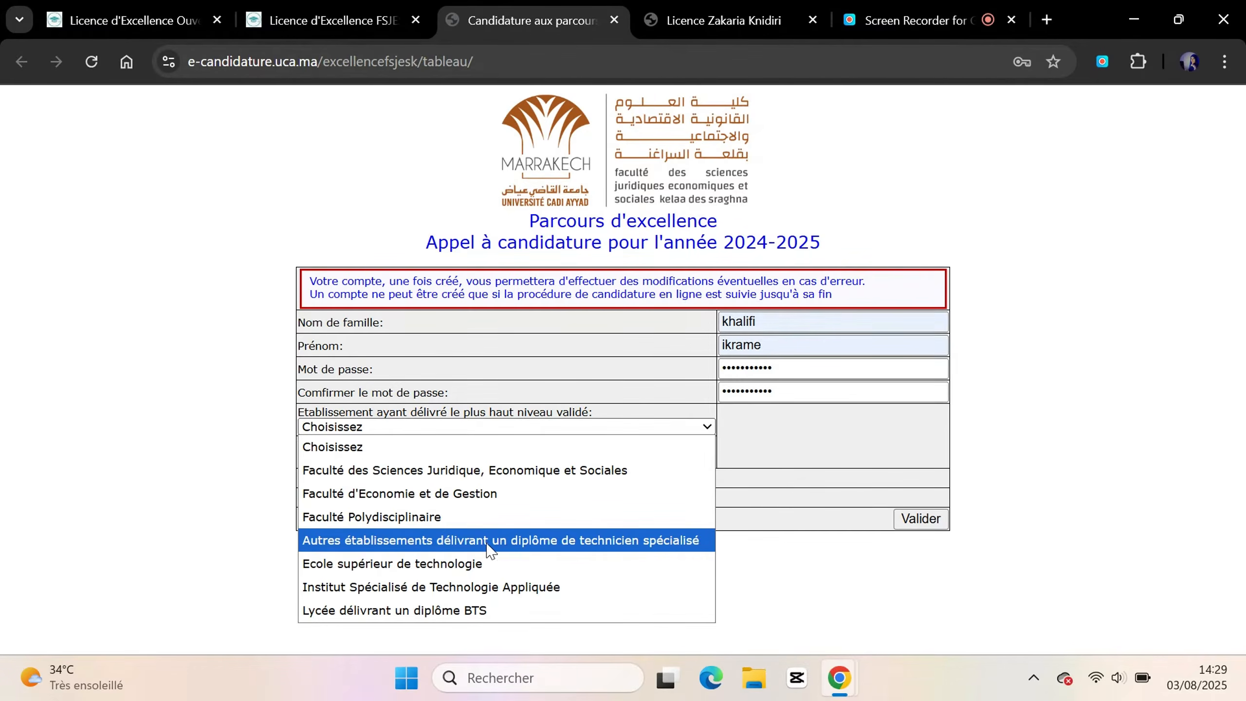
Choose a technician-diploma establishment in MEKNES, level 2ème année, and submit the form
{"action": "left_click", "coordinate": [509, 552]}
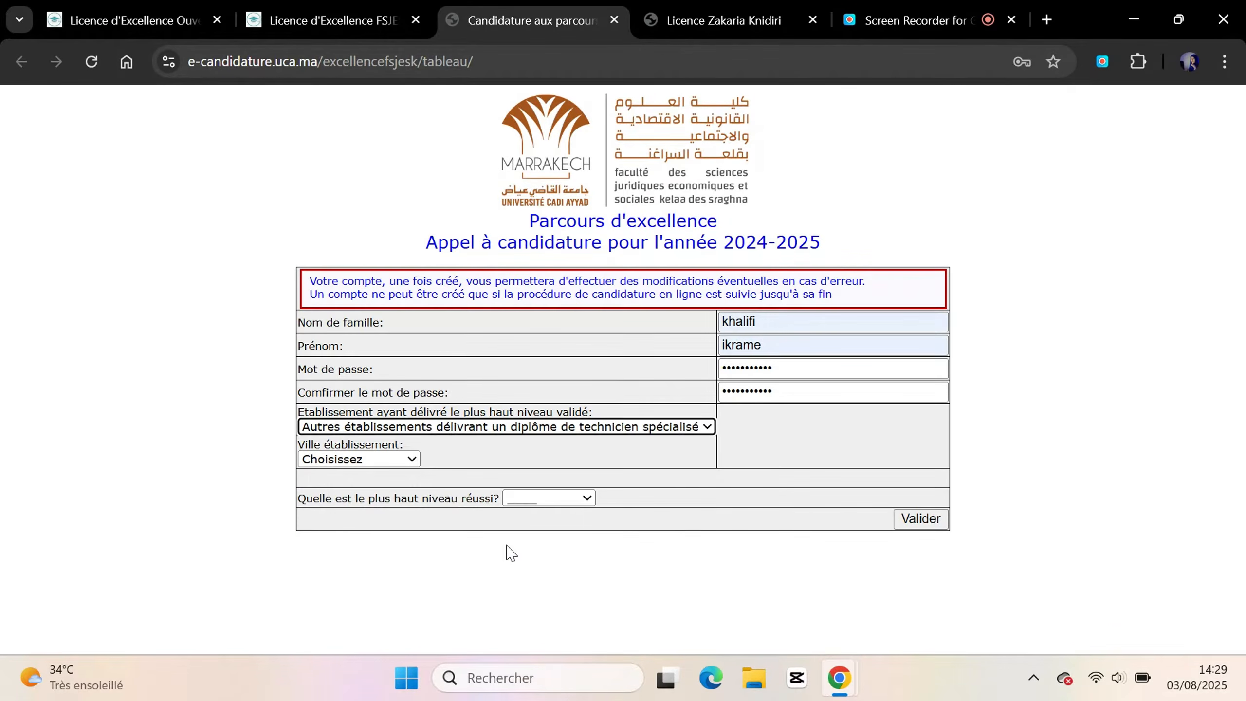
{"action": "left_click", "coordinate": [444, 426]}
{"action": "left_click", "coordinate": [855, 479]}
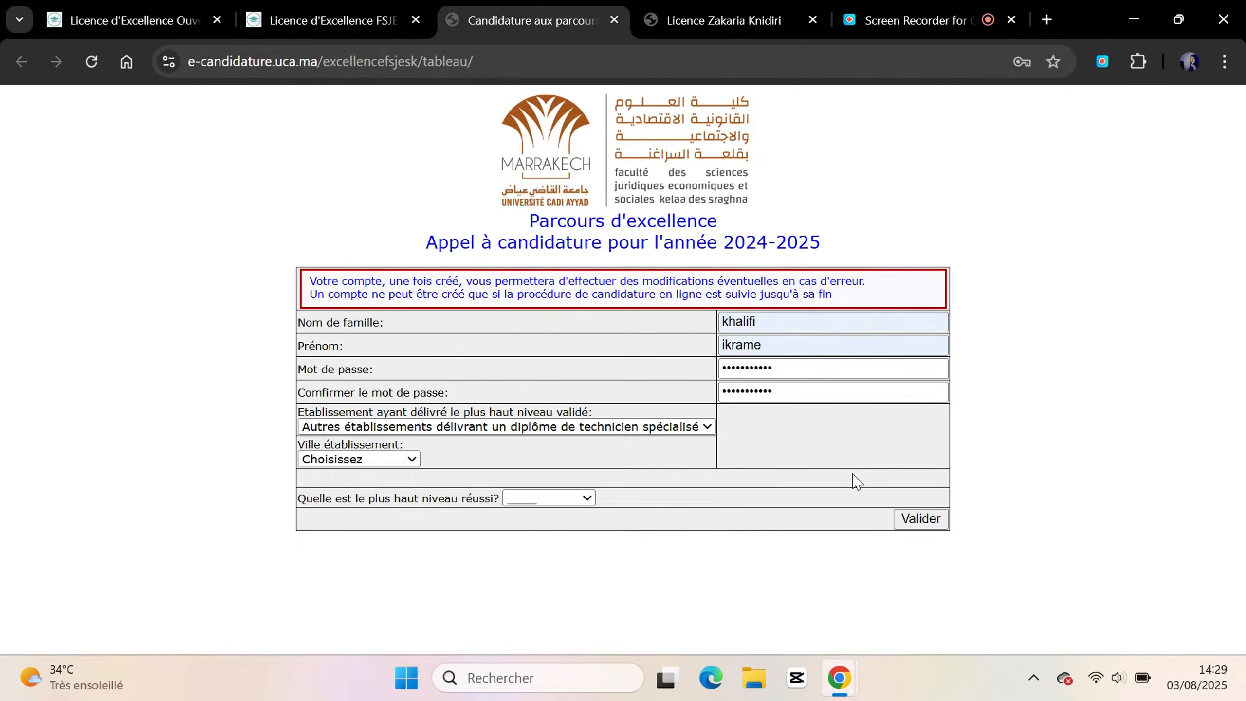
{"action": "left_click", "coordinate": [394, 461]}
{"action": "scroll", "coordinate": [389, 293], "scroll_direction": "down", "scroll_amount": 3}
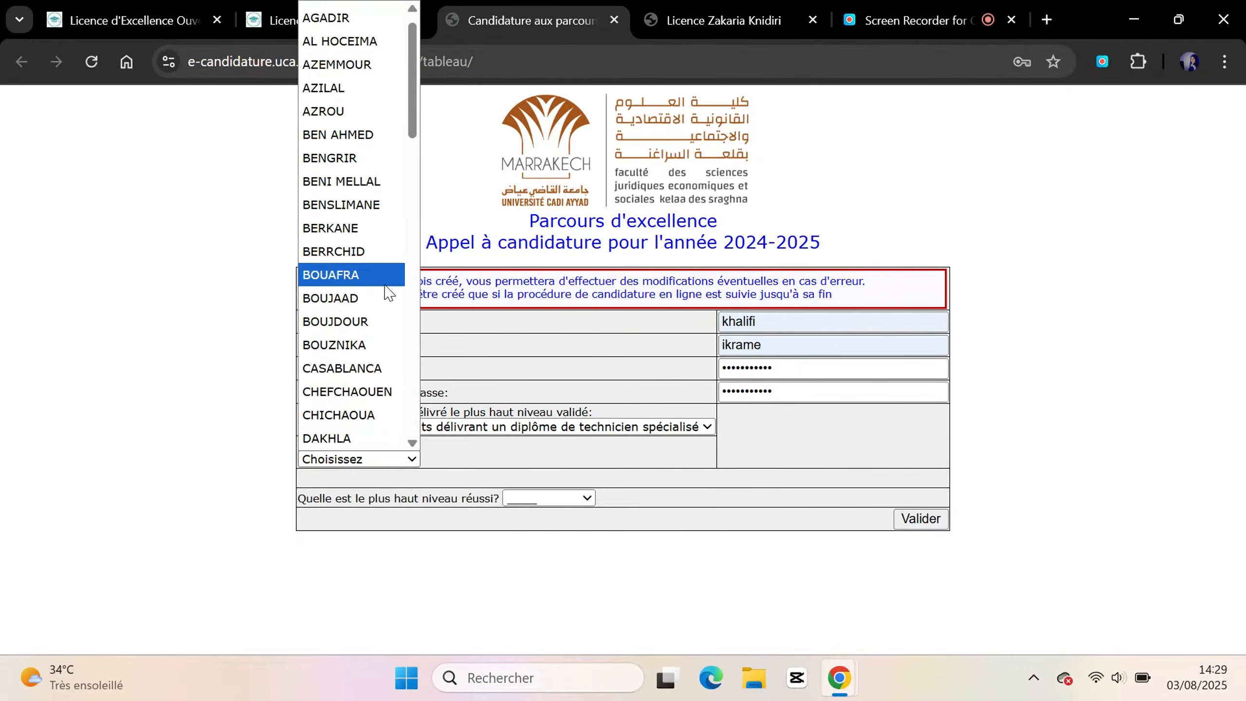
{"action": "key", "text": "m"}
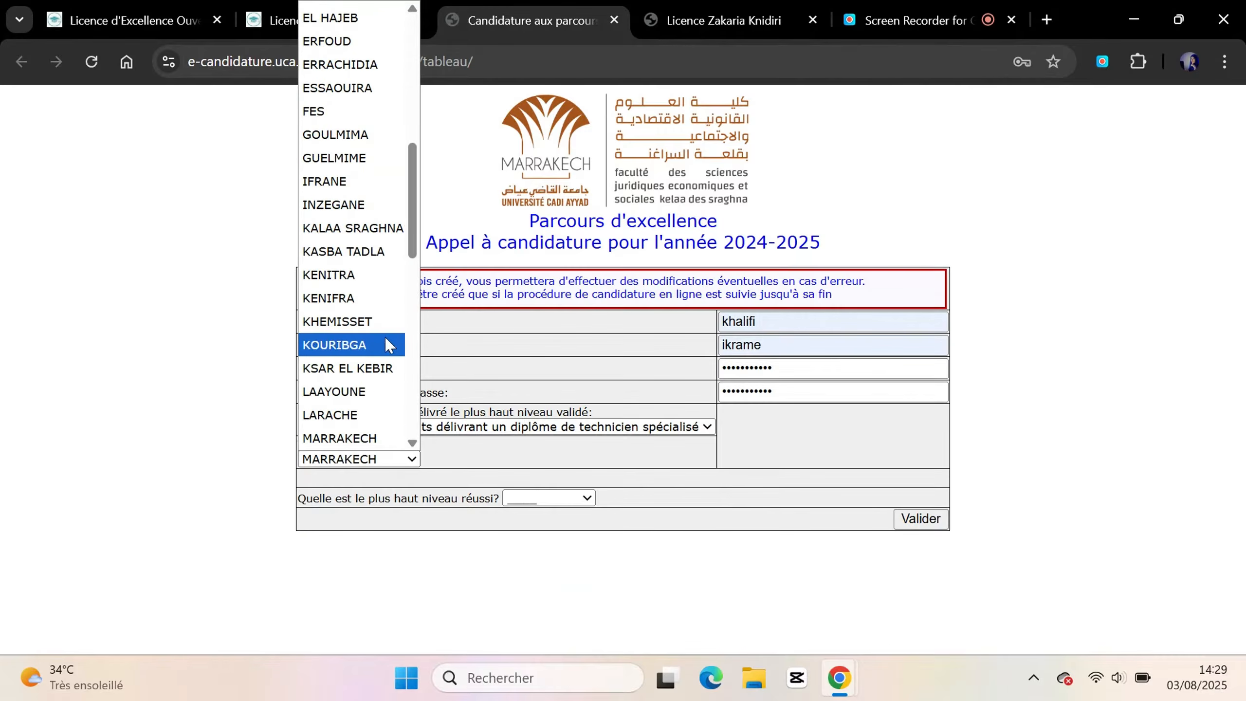
{"action": "scroll", "coordinate": [374, 368], "scroll_direction": "down", "scroll_amount": 2}
{"action": "scroll", "coordinate": [374, 367], "scroll_direction": "down", "scroll_amount": 2}
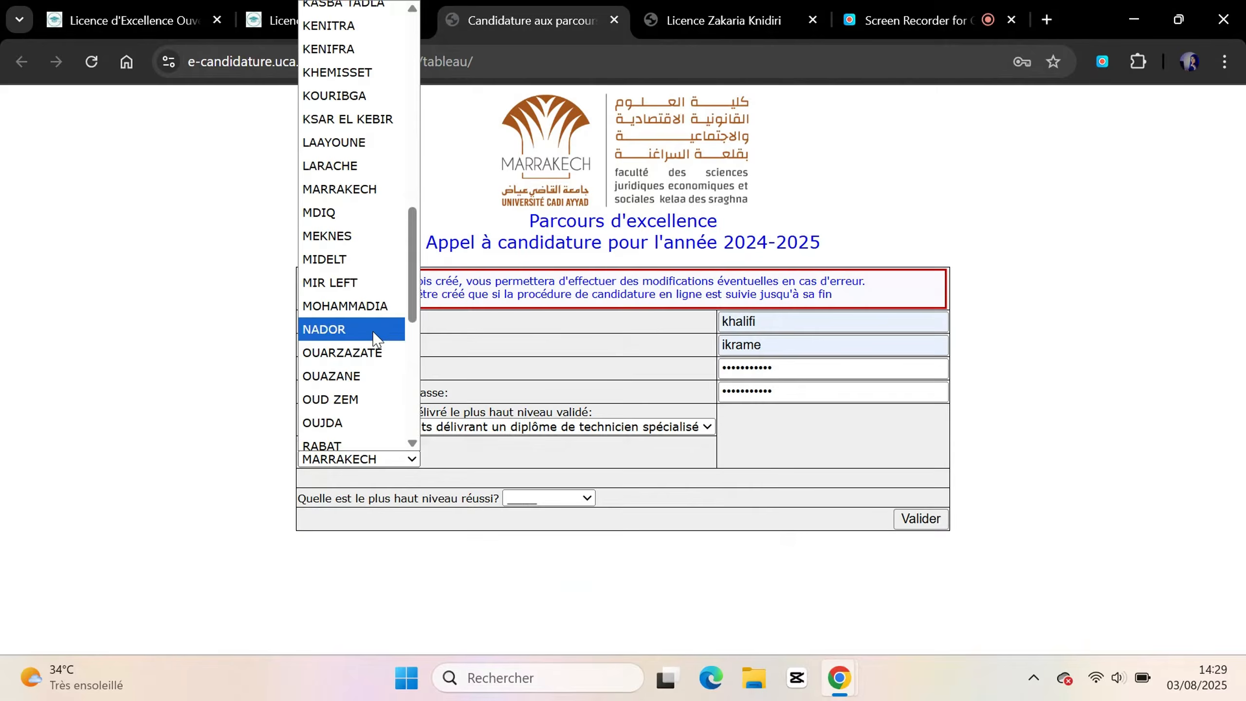
{"action": "left_click", "coordinate": [346, 228]}
{"action": "left_click", "coordinate": [583, 499]}
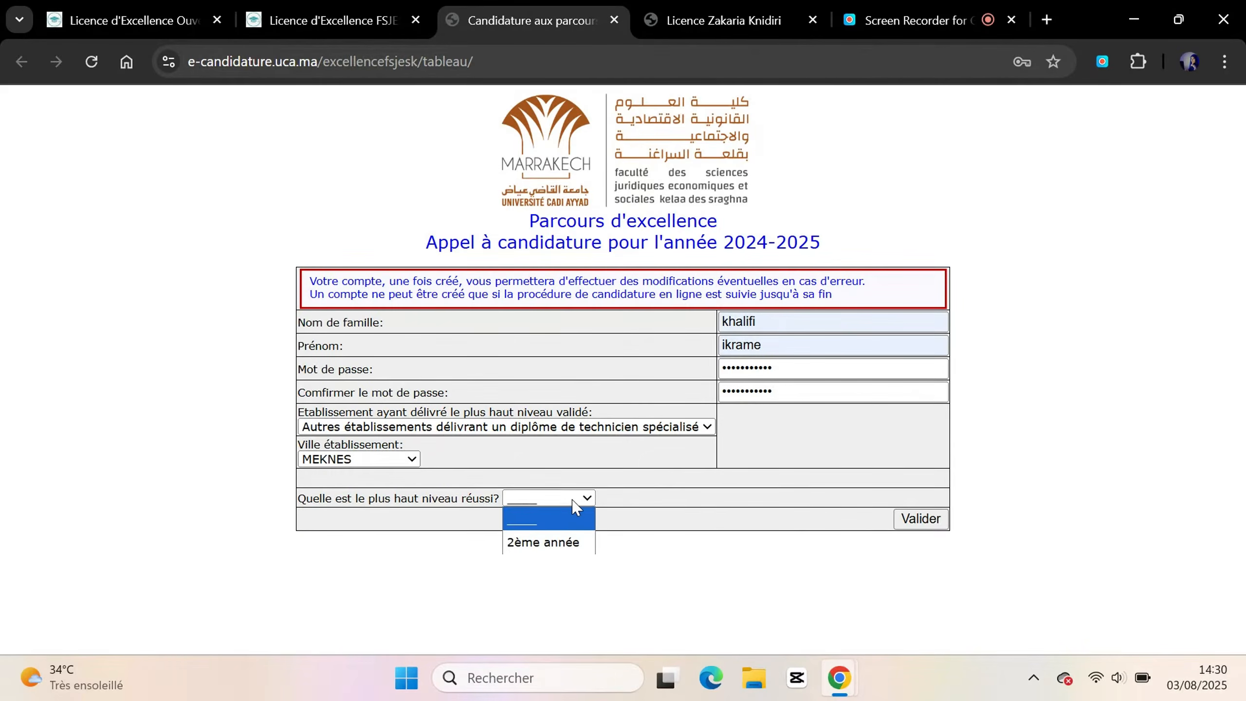
{"action": "left_click", "coordinate": [548, 540]}
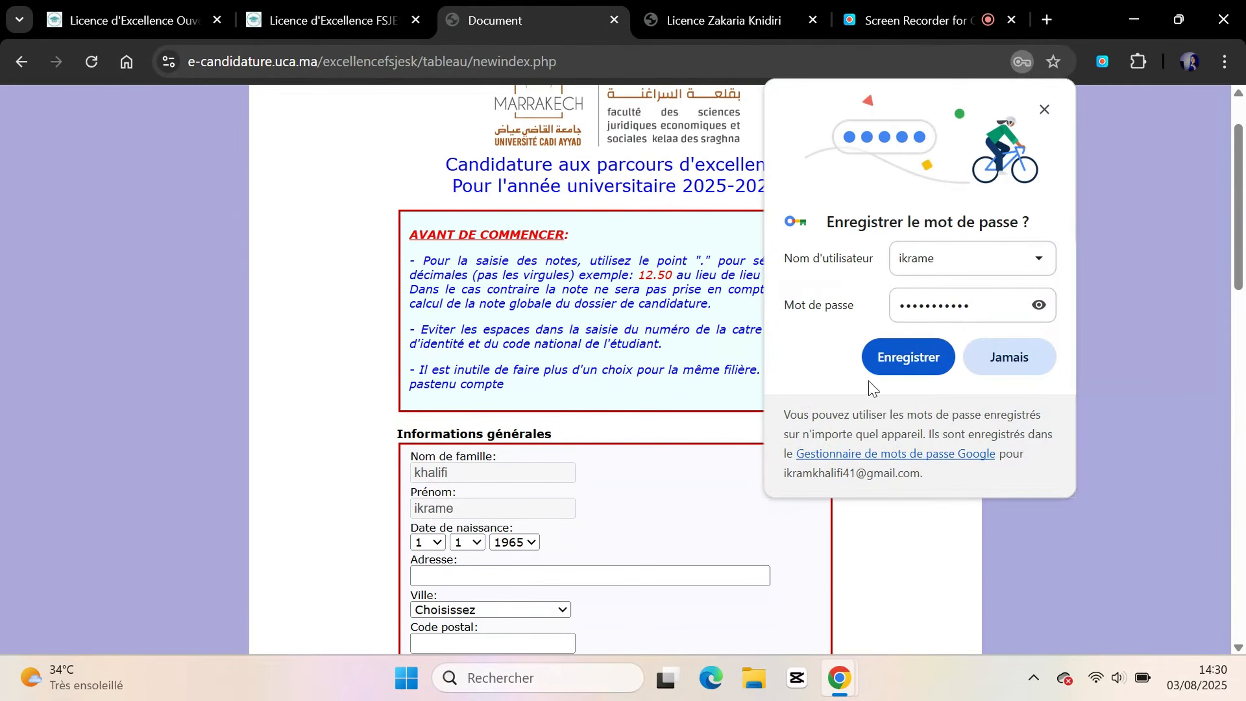
Save the generated password in Chrome and read the 'Avant de commencer' instructions
{"action": "left_click", "coordinate": [908, 357]}
{"action": "scroll", "coordinate": [819, 339], "scroll_direction": "down", "scroll_amount": 1}
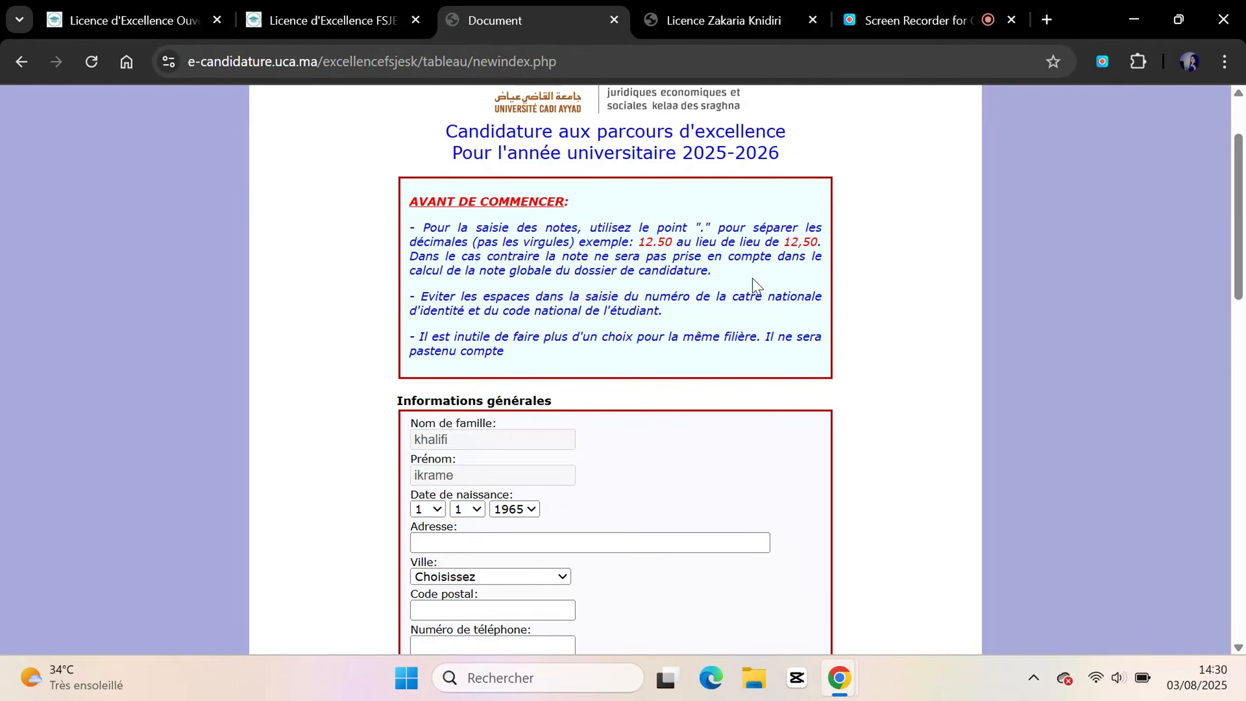
{"action": "scroll", "coordinate": [755, 285], "scroll_direction": "down", "scroll_amount": 4}
{"action": "scroll", "coordinate": [755, 284], "scroll_direction": "up", "scroll_amount": 2}
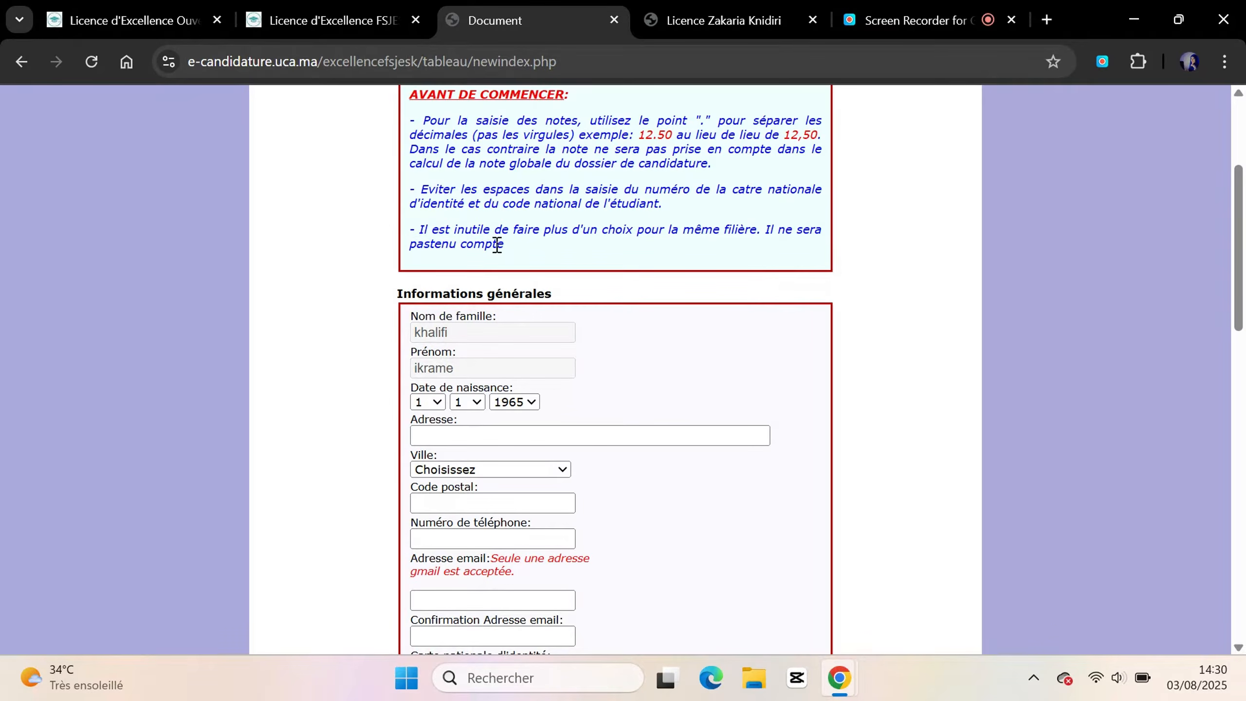
{"action": "scroll", "coordinate": [621, 232], "scroll_direction": "down", "scroll_amount": 1}
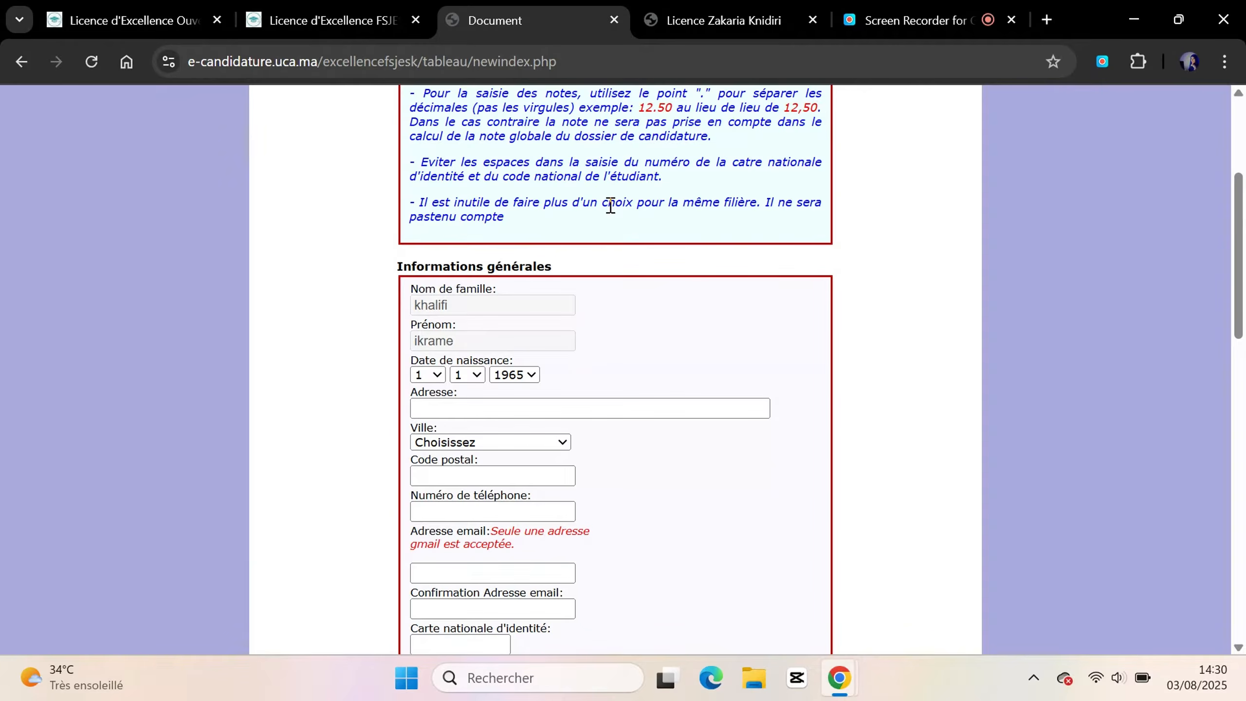
{"action": "scroll", "coordinate": [610, 206], "scroll_direction": "down", "scroll_amount": 2}
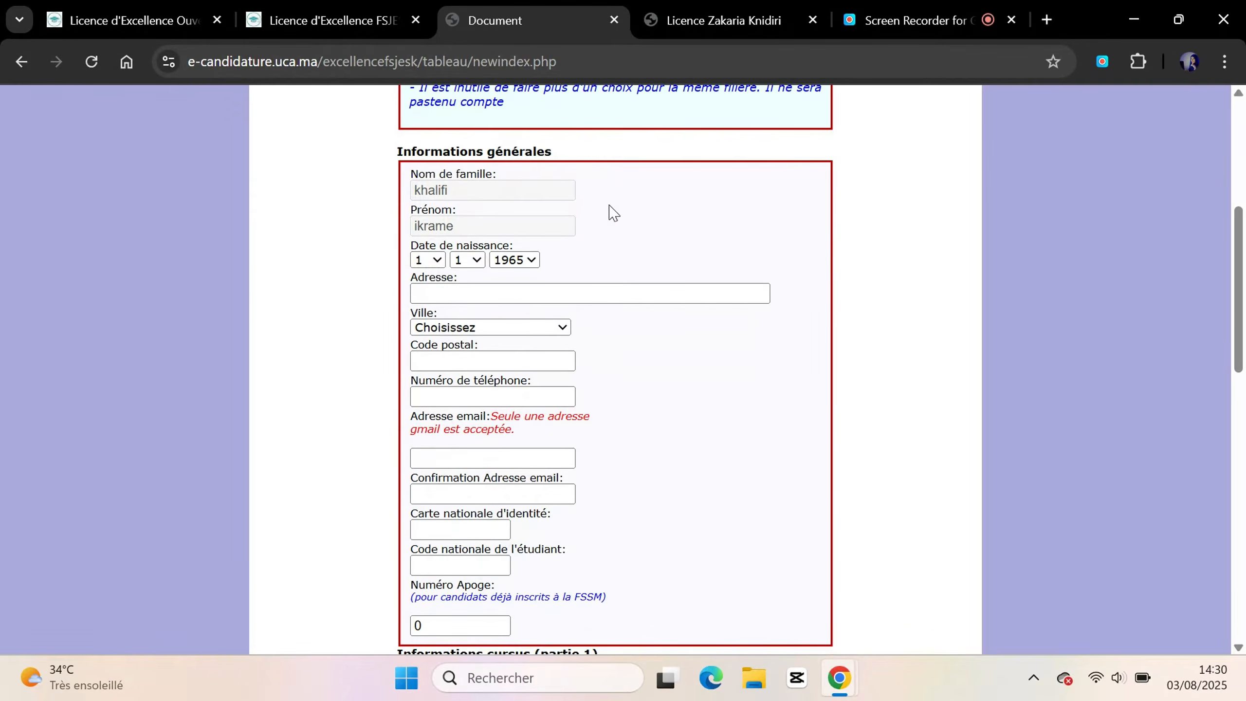
{"action": "left_click", "coordinate": [434, 262]}
{"action": "left_click", "coordinate": [459, 263]}
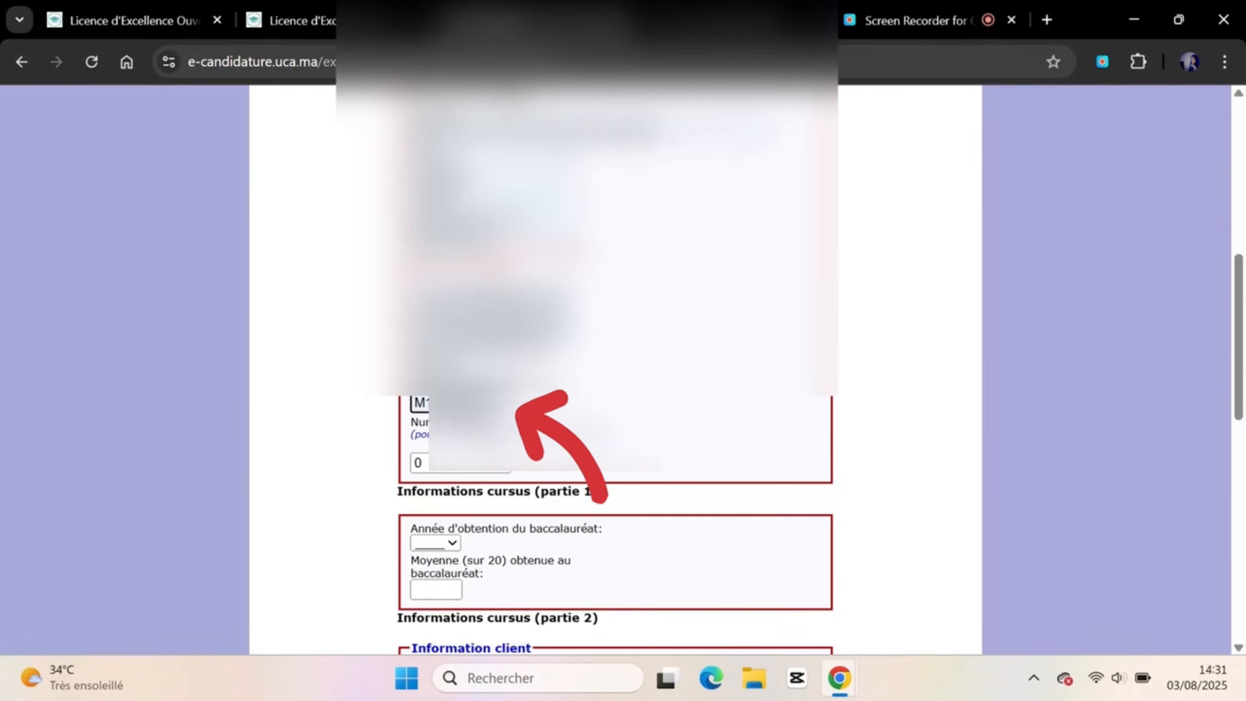
{"action": "scroll", "coordinate": [615, 441], "scroll_direction": "up", "scroll_amount": 2}
{"action": "scroll", "coordinate": [615, 442], "scroll_direction": "down", "scroll_amount": 2}
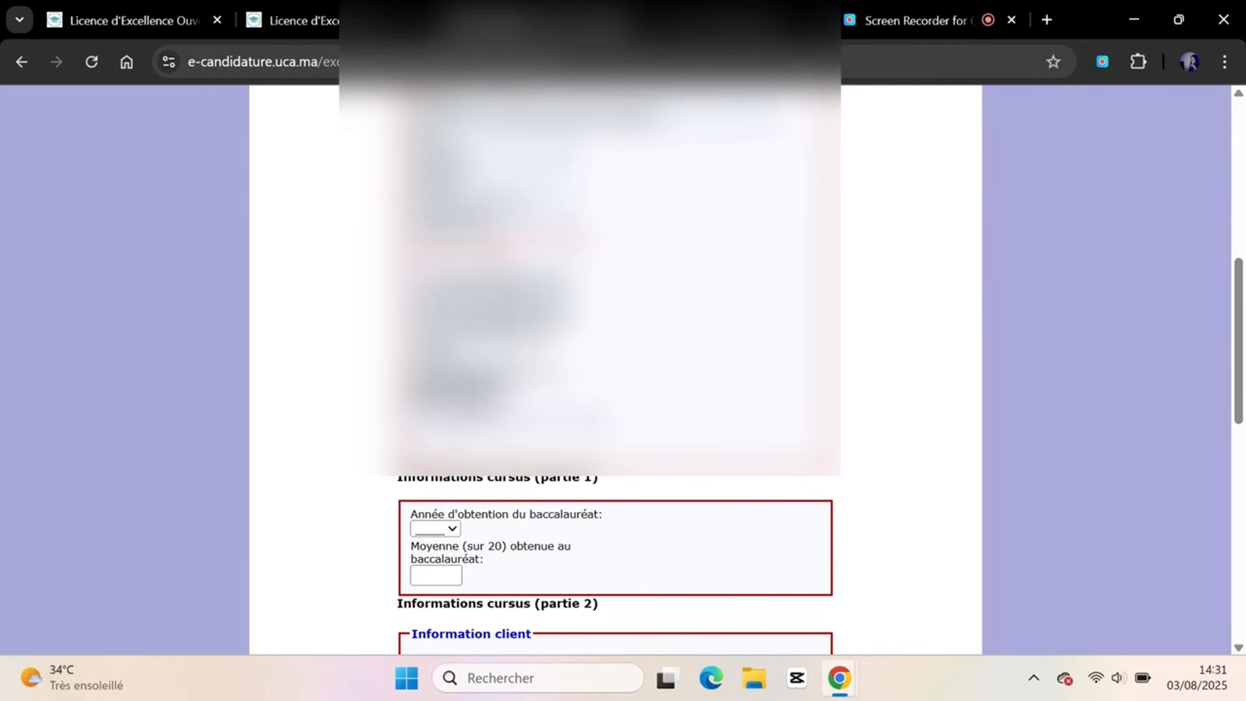
{"action": "scroll", "coordinate": [615, 368], "scroll_direction": "up", "scroll_amount": 5}
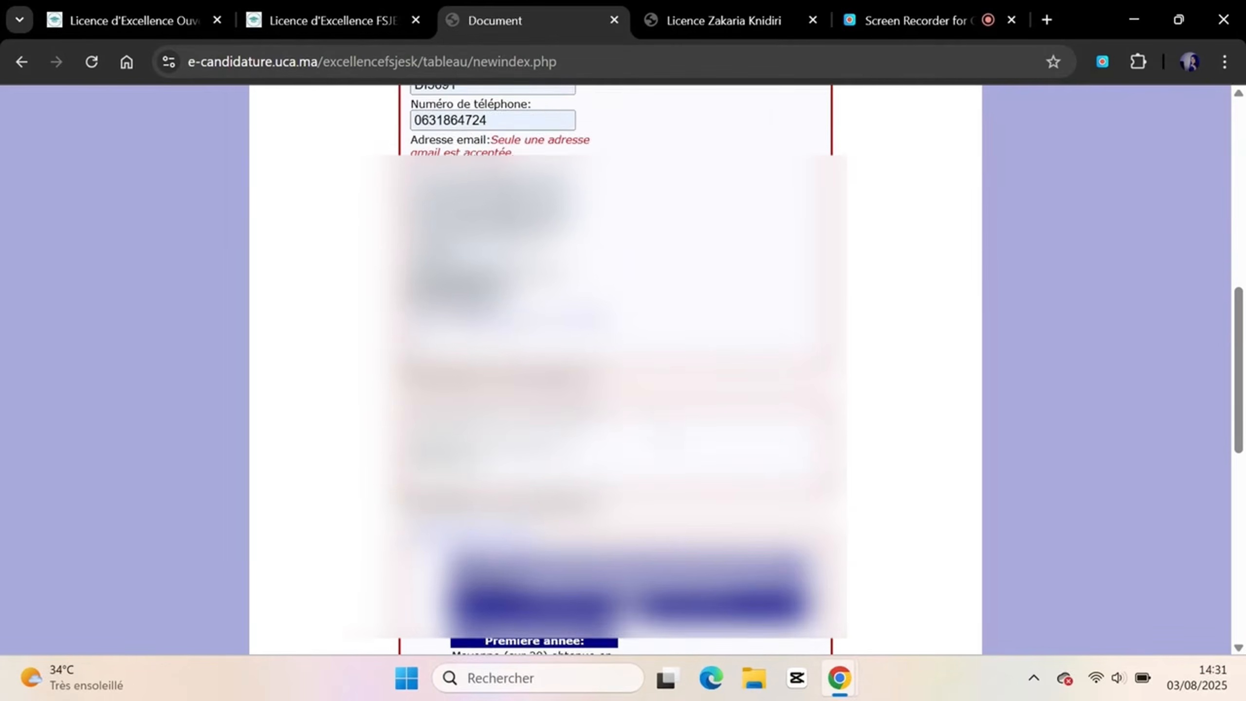
{"action": "scroll", "coordinate": [615, 368], "scroll_direction": "down", "scroll_amount": 1}
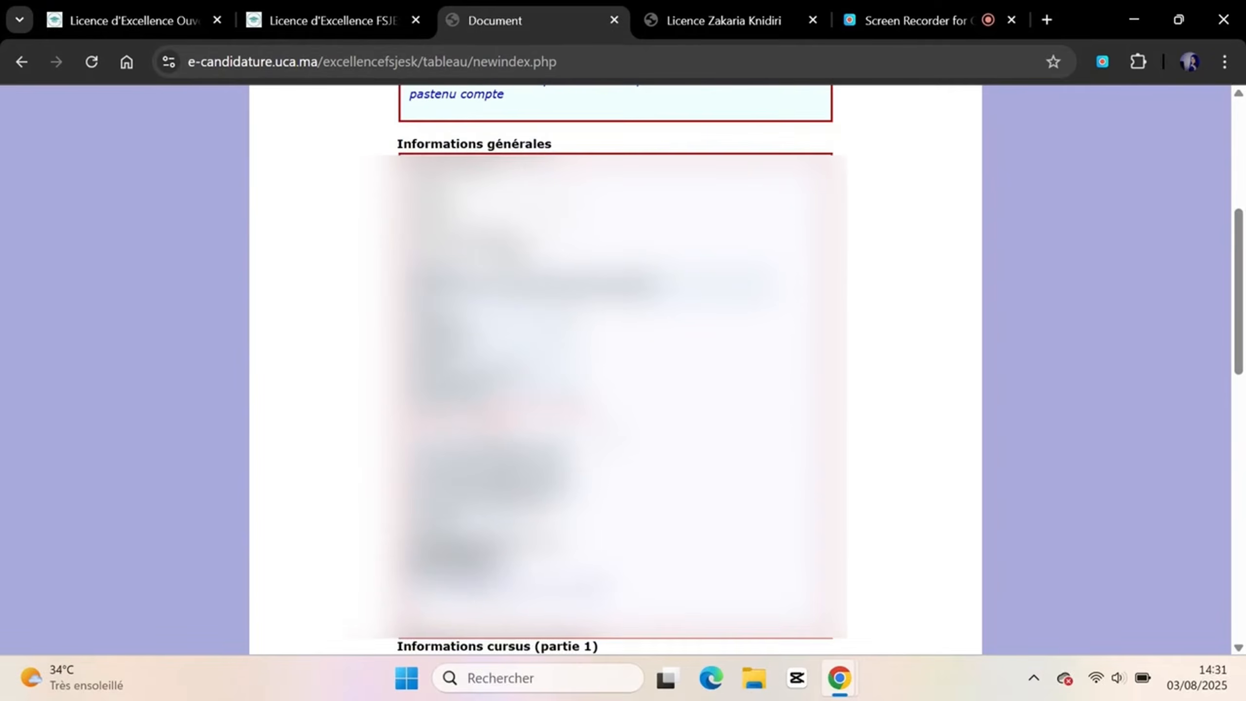
{"action": "scroll", "coordinate": [456, 332], "scroll_direction": "down", "scroll_amount": 8}
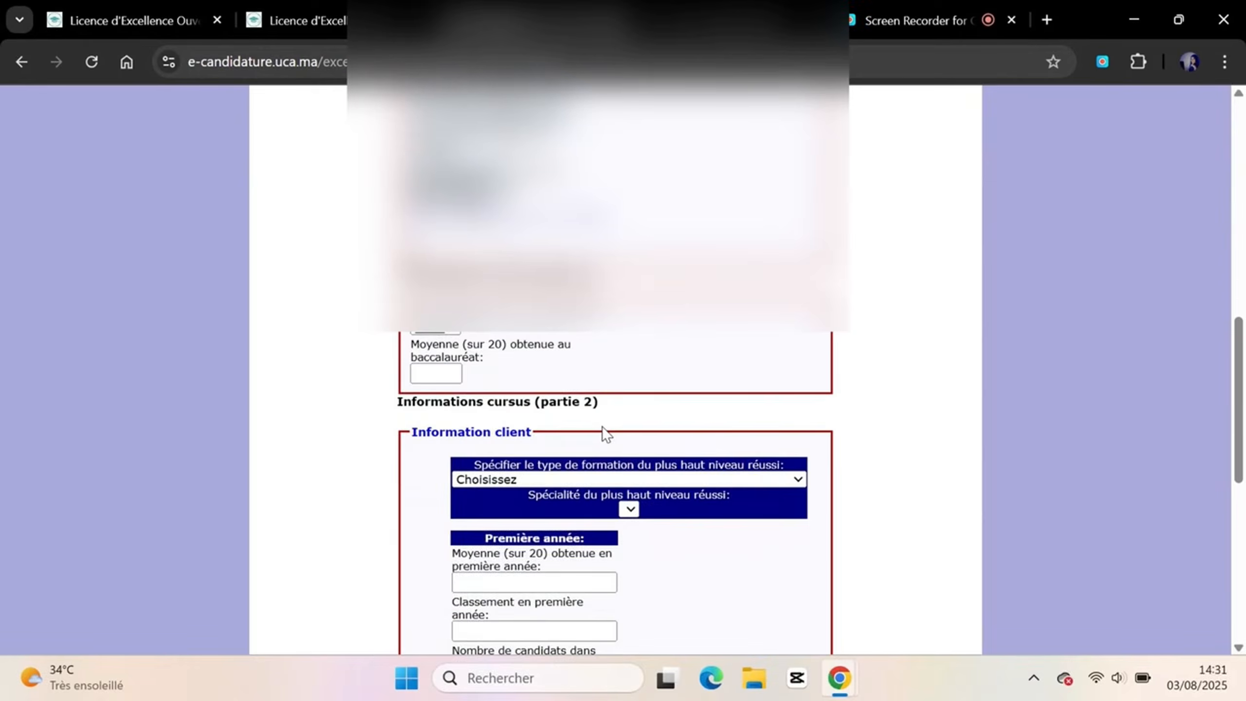
Set the baccalauréat year to 2021 and its average to 12.21
{"action": "left_click", "coordinate": [456, 333]}
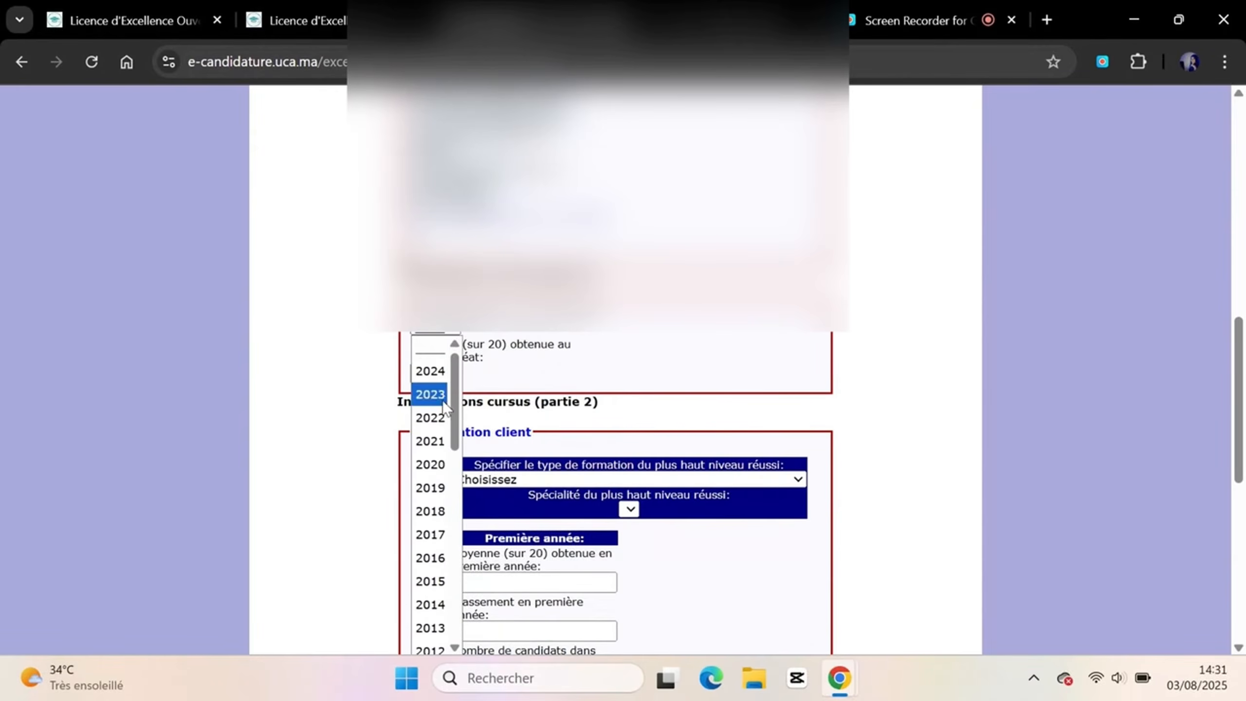
{"action": "left_click", "coordinate": [431, 452]}
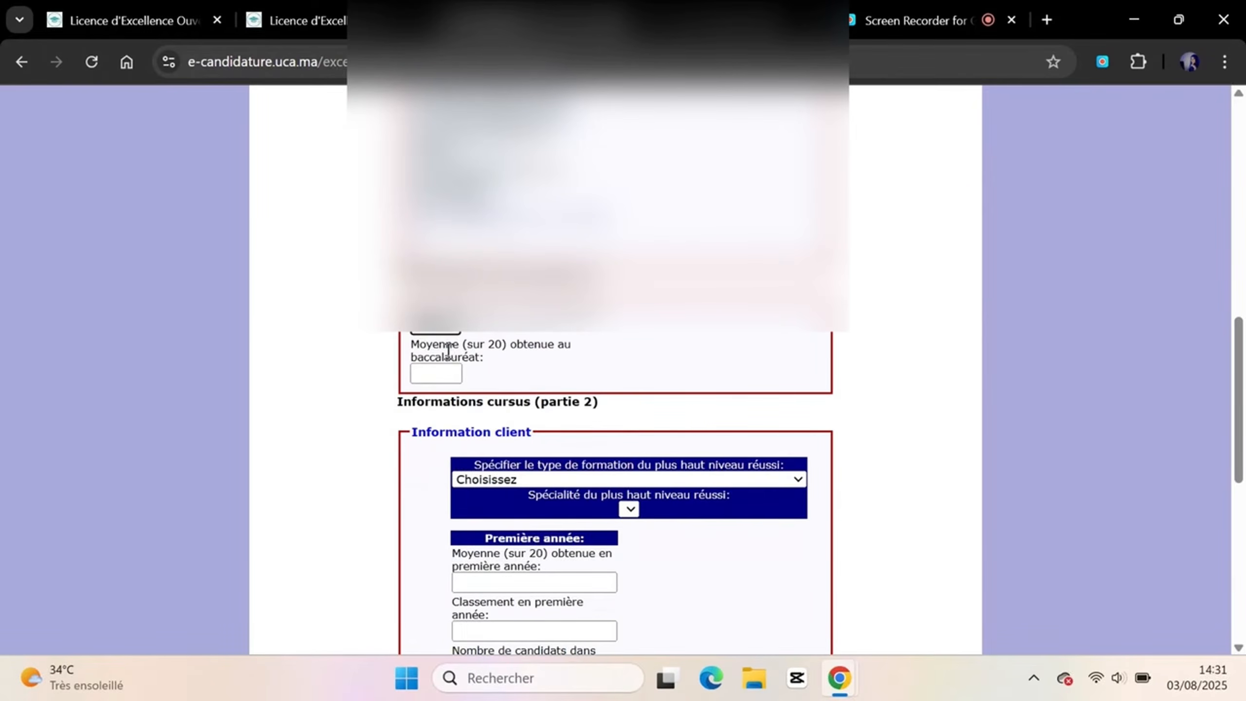
{"action": "left_click", "coordinate": [437, 378]}
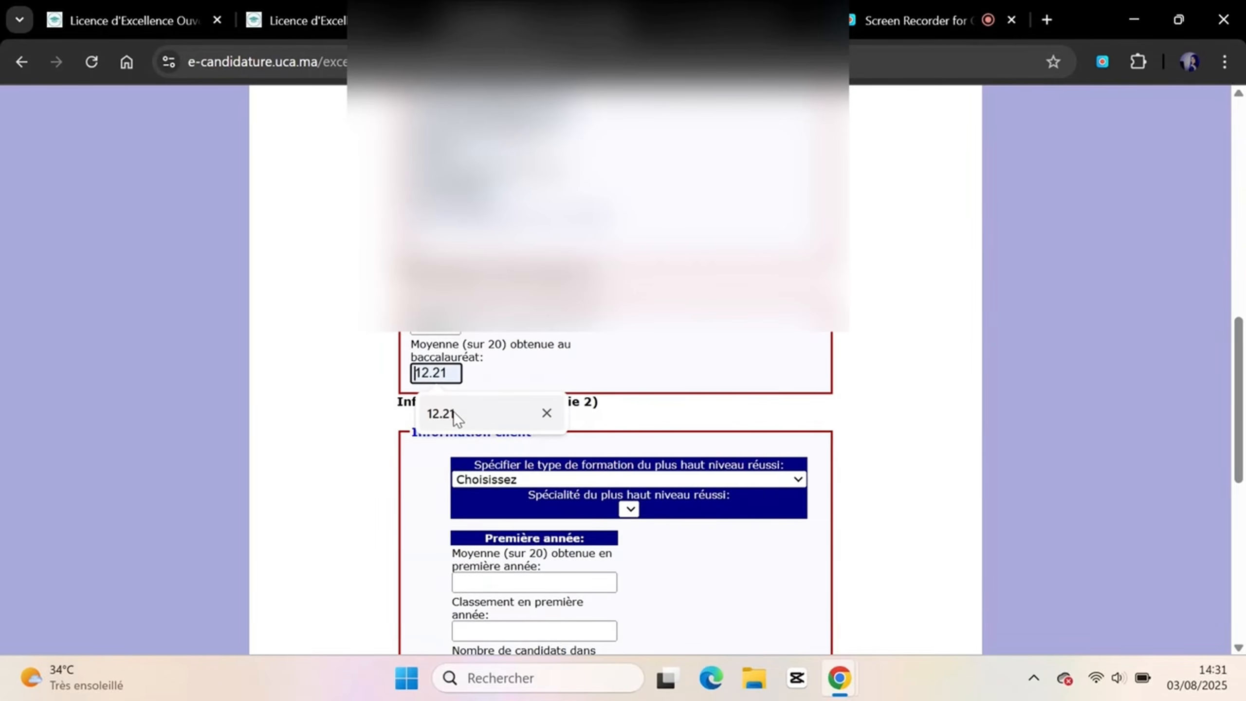
{"action": "left_click", "coordinate": [453, 412]}
Choose DTS as the highest training type completed
{"action": "scroll", "coordinate": [453, 411], "scroll_direction": "down", "scroll_amount": 2}
{"action": "scroll", "coordinate": [456, 420], "scroll_direction": "down", "scroll_amount": 3}
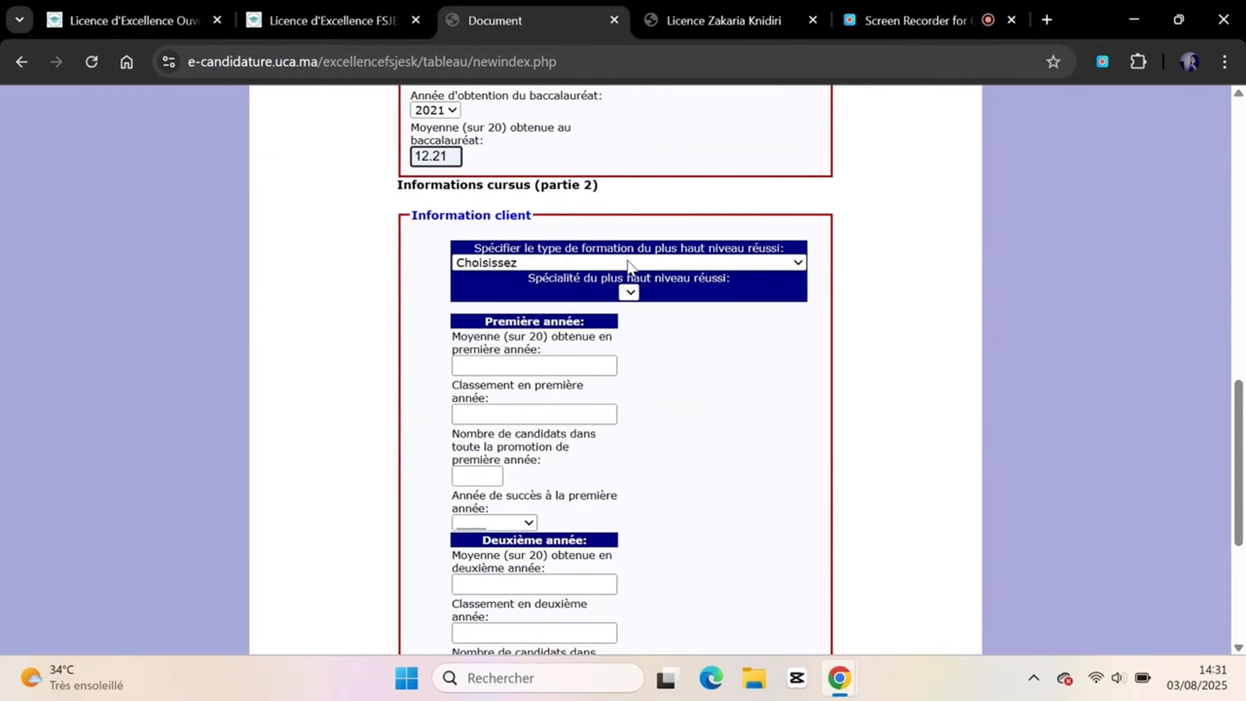
{"action": "left_click", "coordinate": [629, 268]}
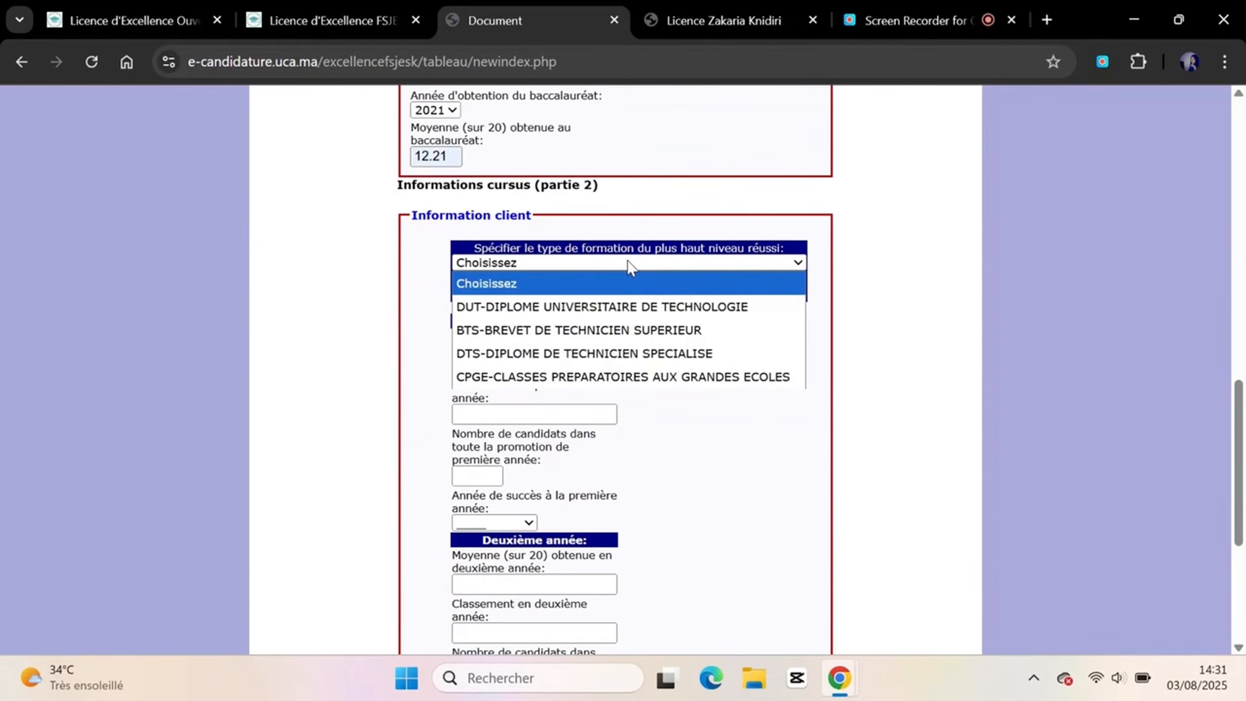
{"action": "left_click", "coordinate": [565, 353]}
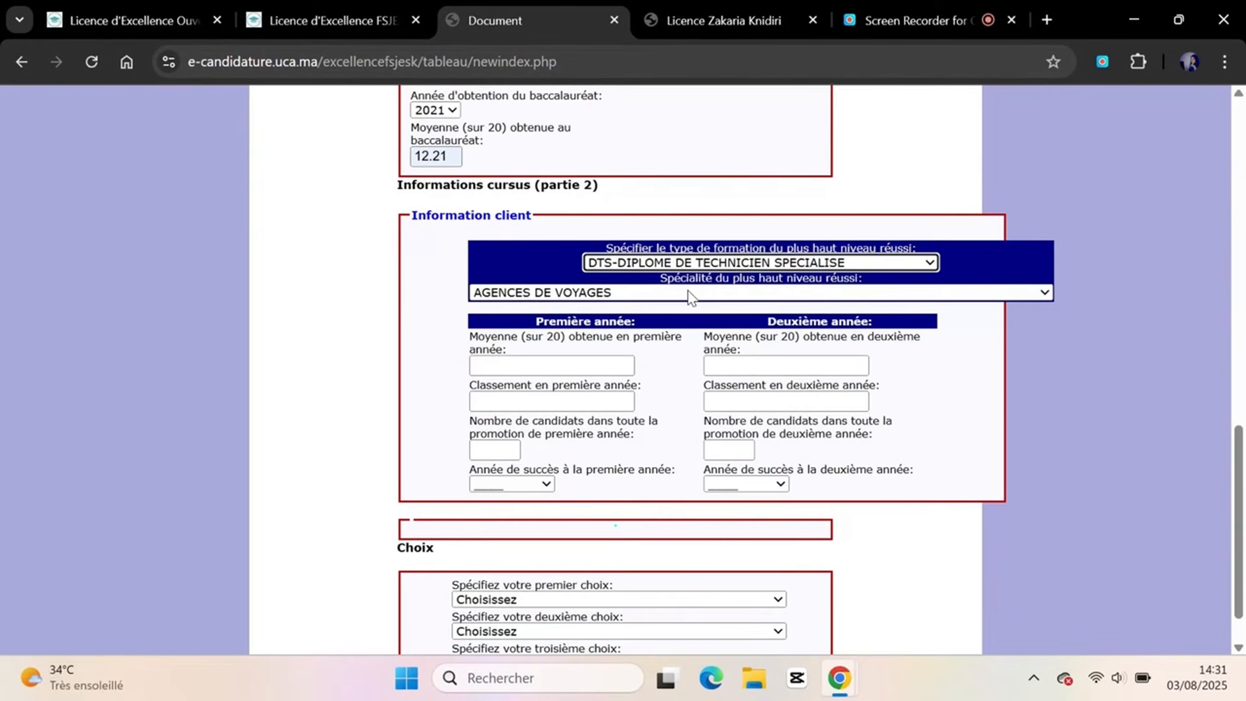
{"action": "left_click", "coordinate": [629, 265]}
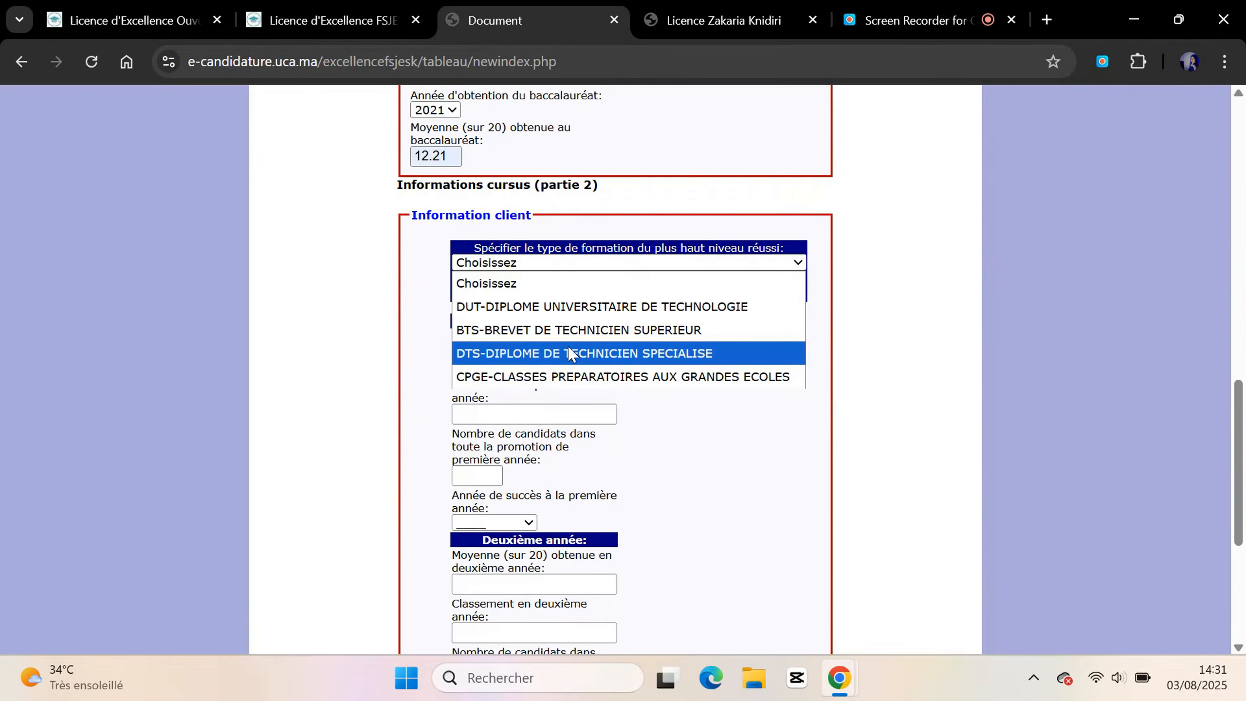
Reselect DTS and enter year averages 12.61 and 15.33
{"action": "left_click", "coordinate": [568, 353]}
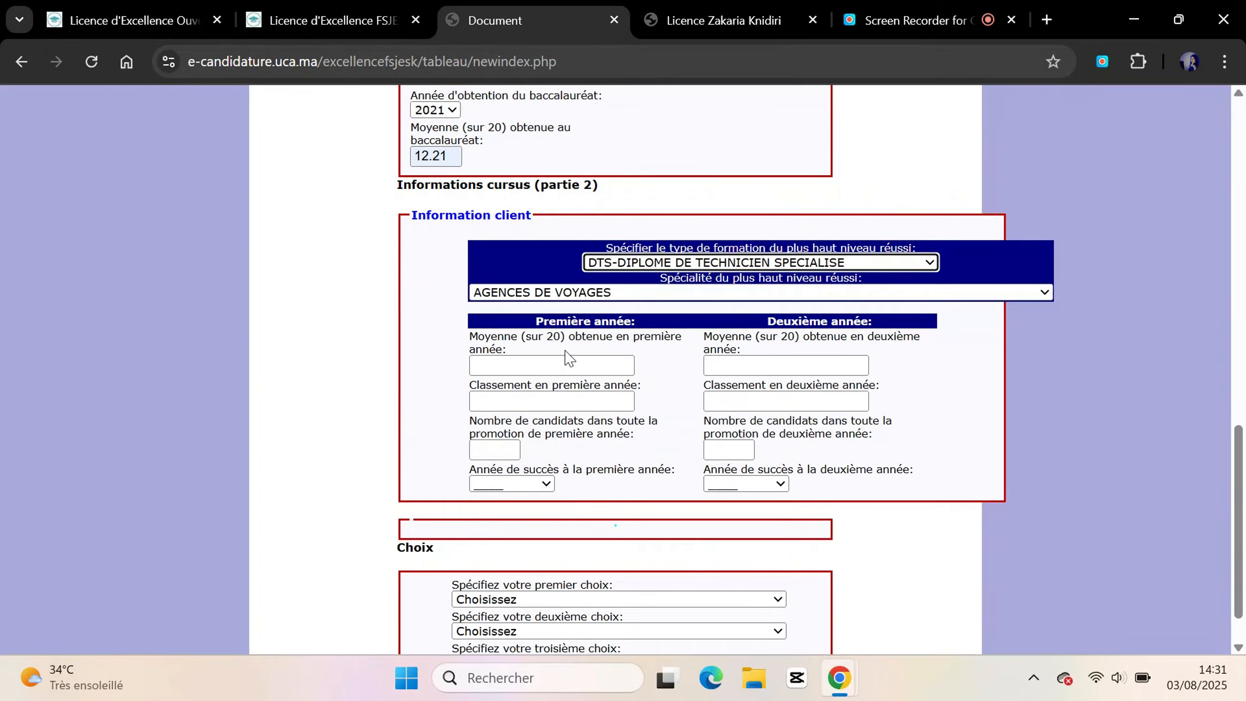
{"action": "scroll", "coordinate": [706, 295], "scroll_direction": "down", "scroll_amount": 1}
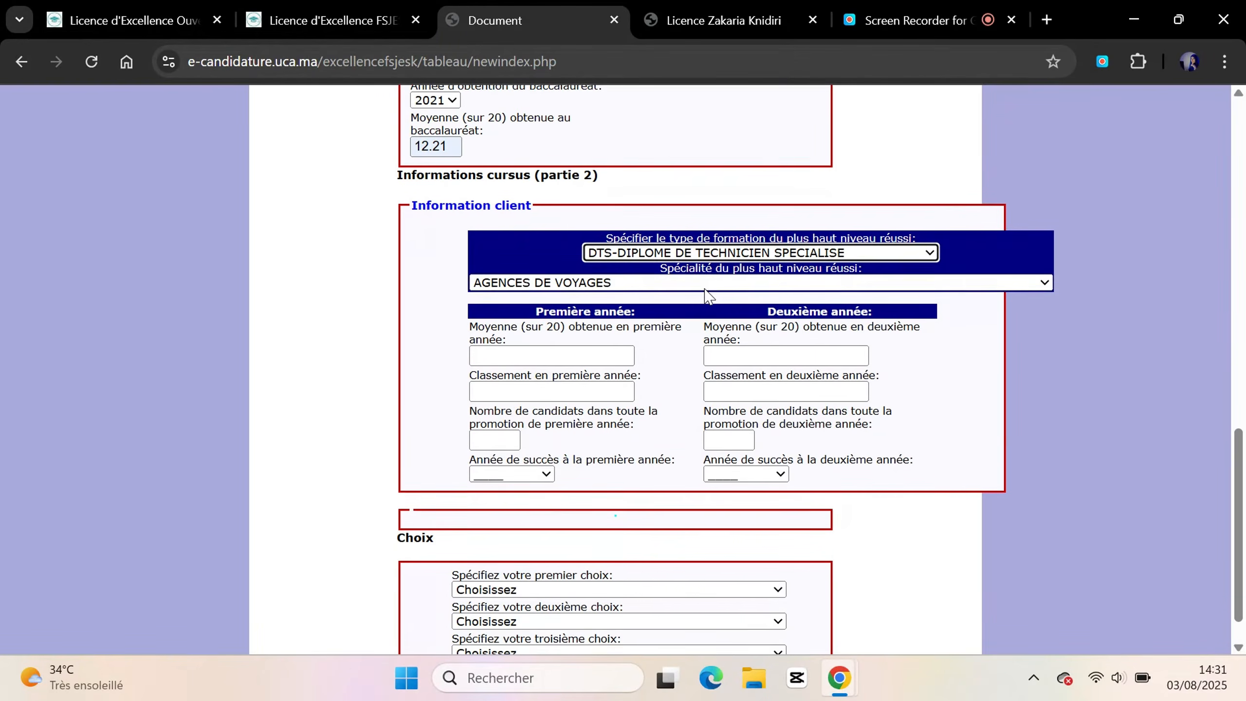
{"action": "left_click", "coordinate": [515, 326]}
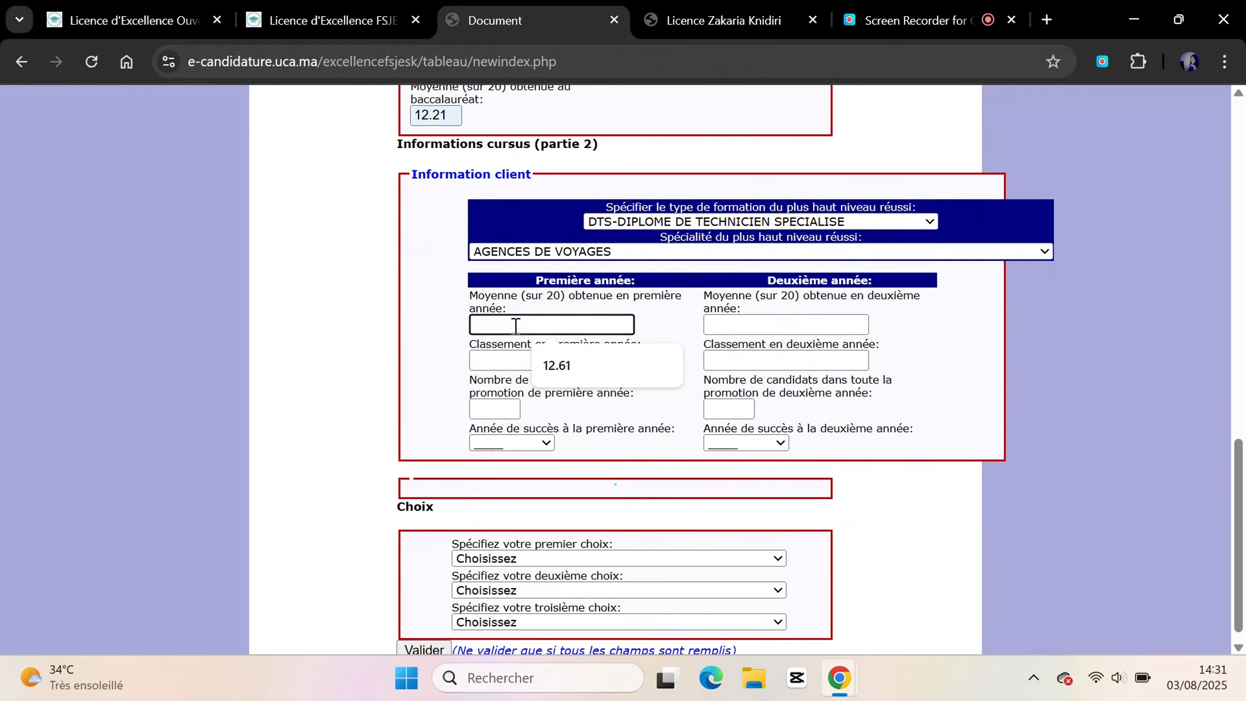
{"action": "left_click", "coordinate": [558, 364]}
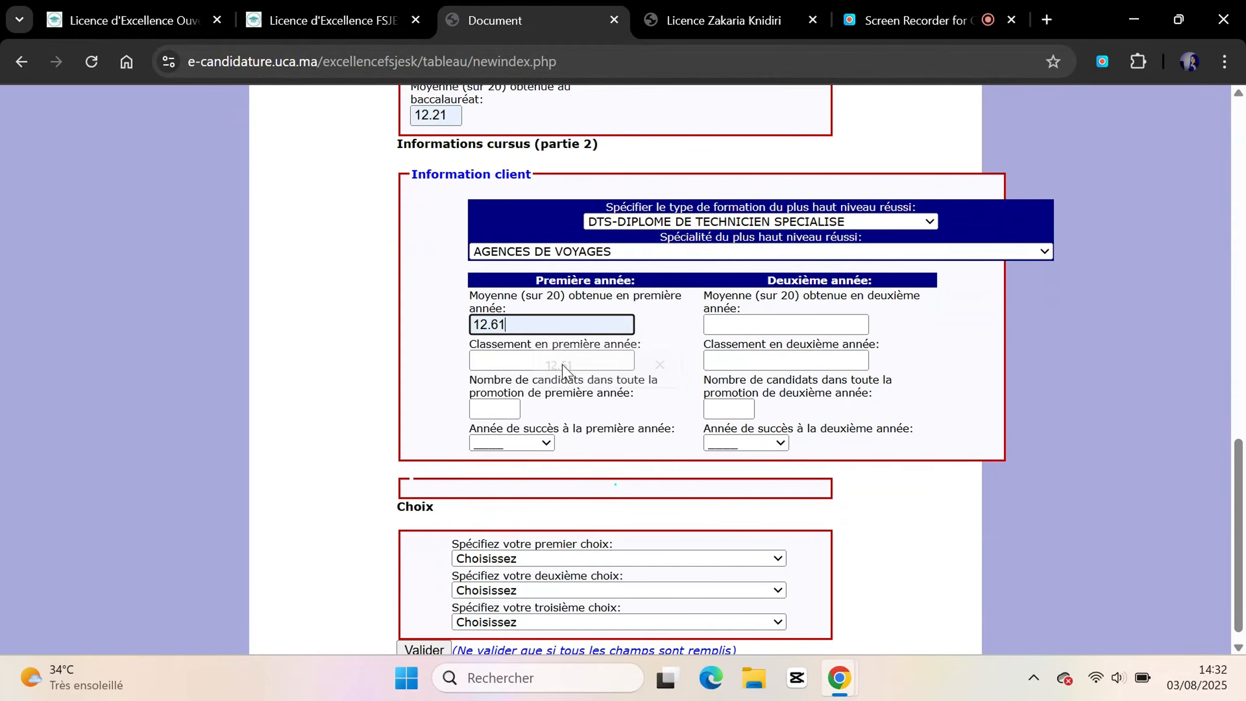
{"action": "left_click", "coordinate": [765, 316]}
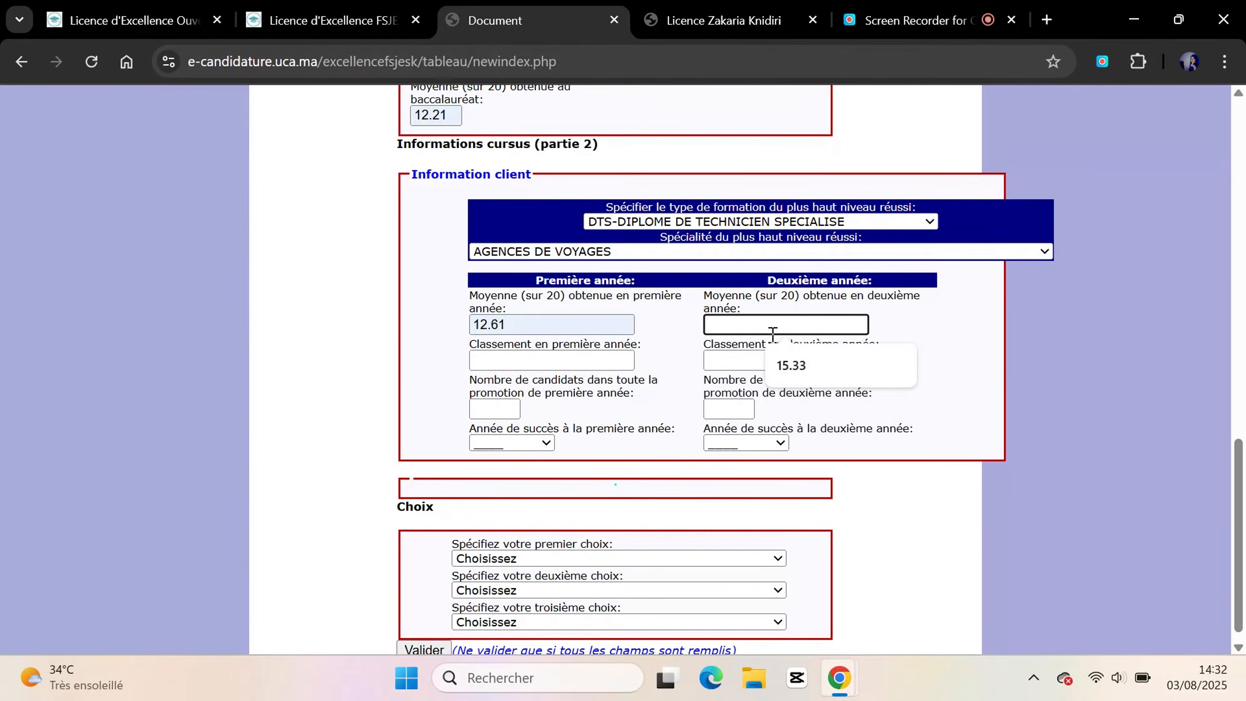
{"action": "left_click", "coordinate": [787, 365]}
Search the specialty list and set the specialty to COMMERCE
{"action": "left_click", "coordinate": [542, 251]}
{"action": "scroll", "coordinate": [310, 454], "scroll_direction": "down", "scroll_amount": 10}
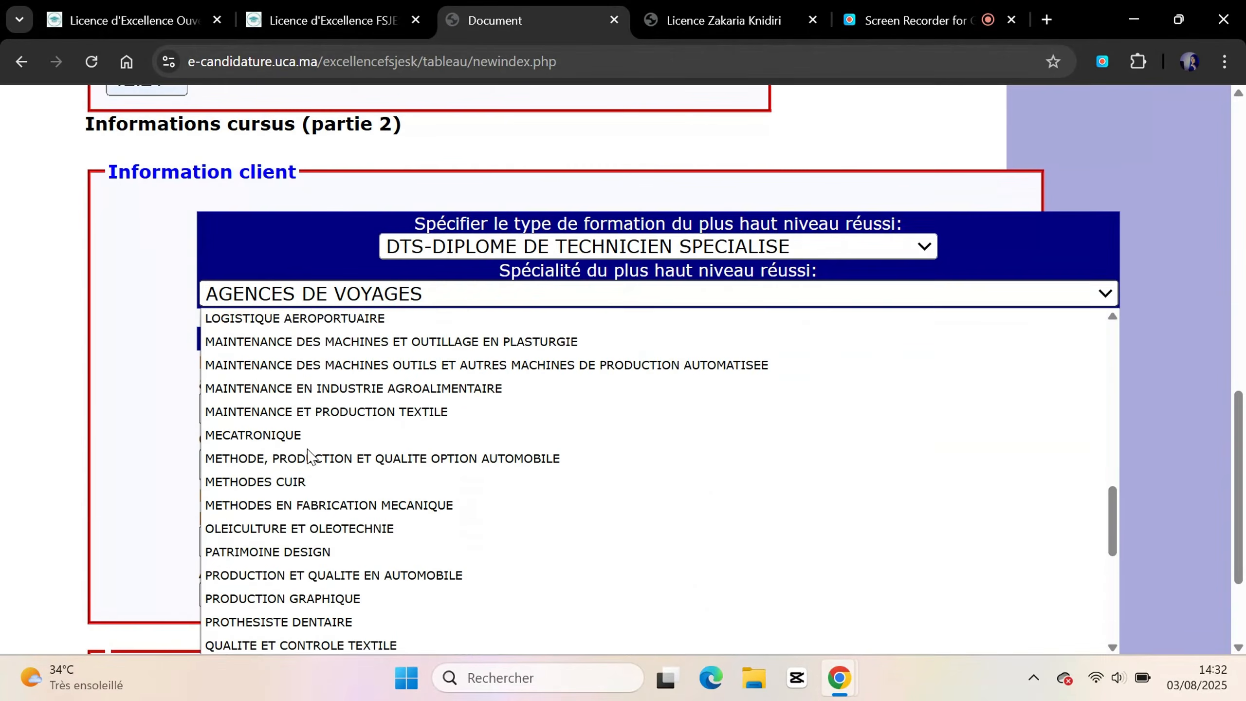
{"action": "scroll", "coordinate": [310, 454], "scroll_direction": "down", "scroll_amount": 3}
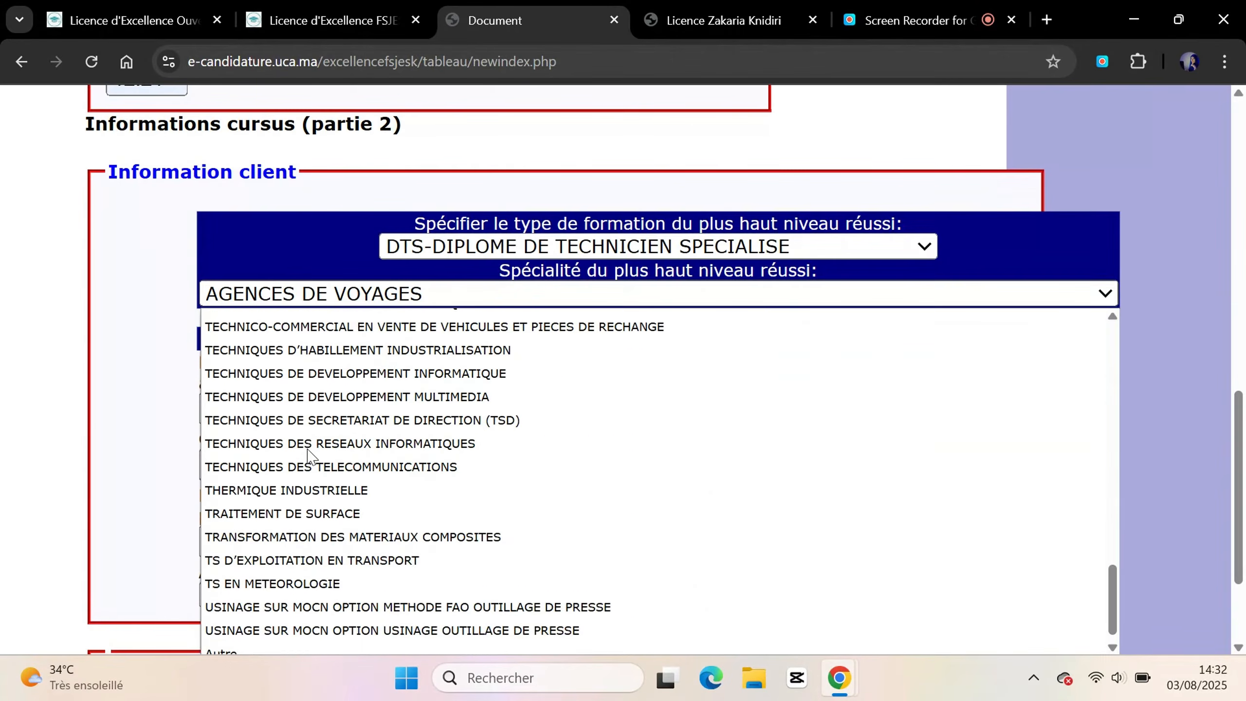
{"action": "scroll", "coordinate": [309, 456], "scroll_direction": "up", "scroll_amount": 15}
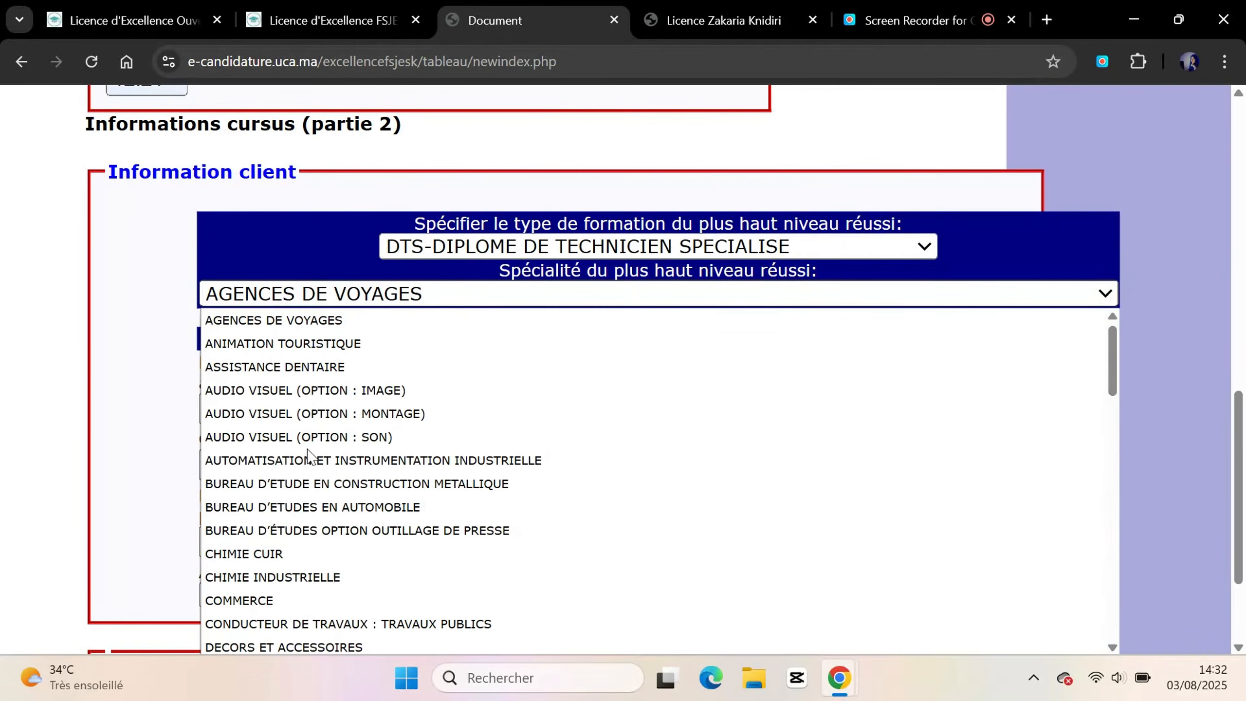
{"action": "scroll", "coordinate": [309, 457], "scroll_direction": "down", "scroll_amount": 5}
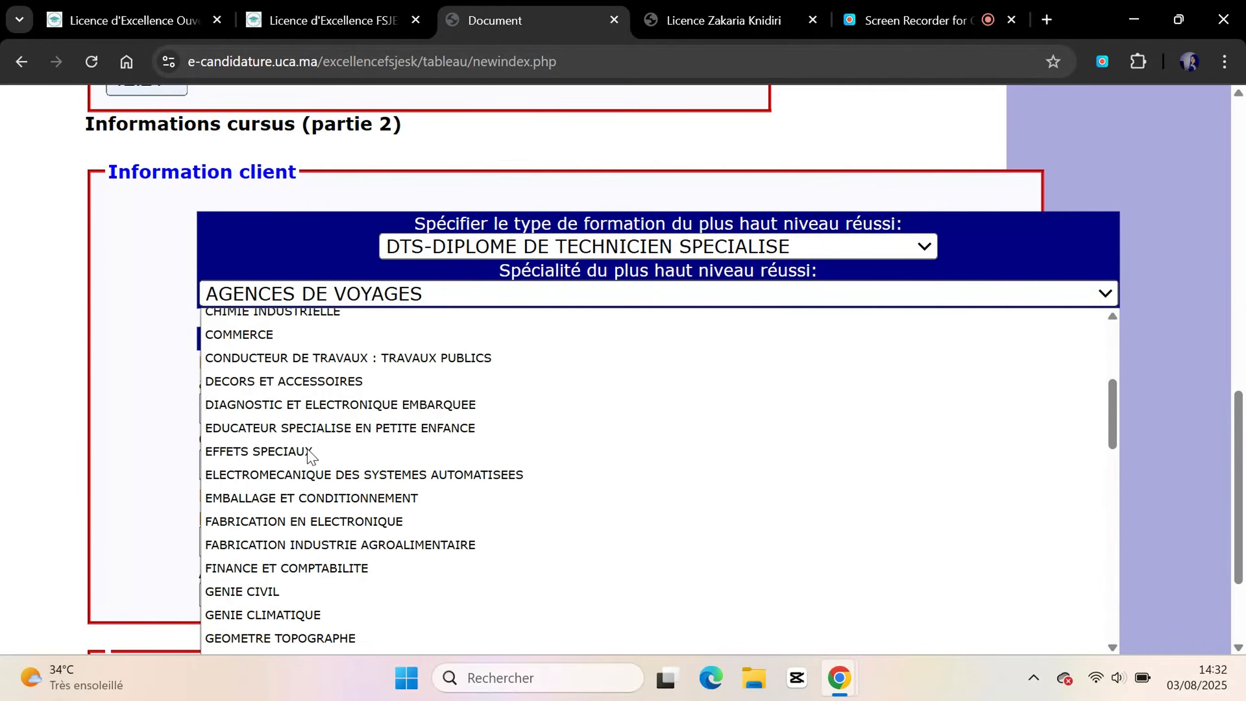
{"action": "scroll", "coordinate": [309, 456], "scroll_direction": "up", "scroll_amount": 1}
{"action": "scroll", "coordinate": [309, 456], "scroll_direction": "up", "scroll_amount": 1}
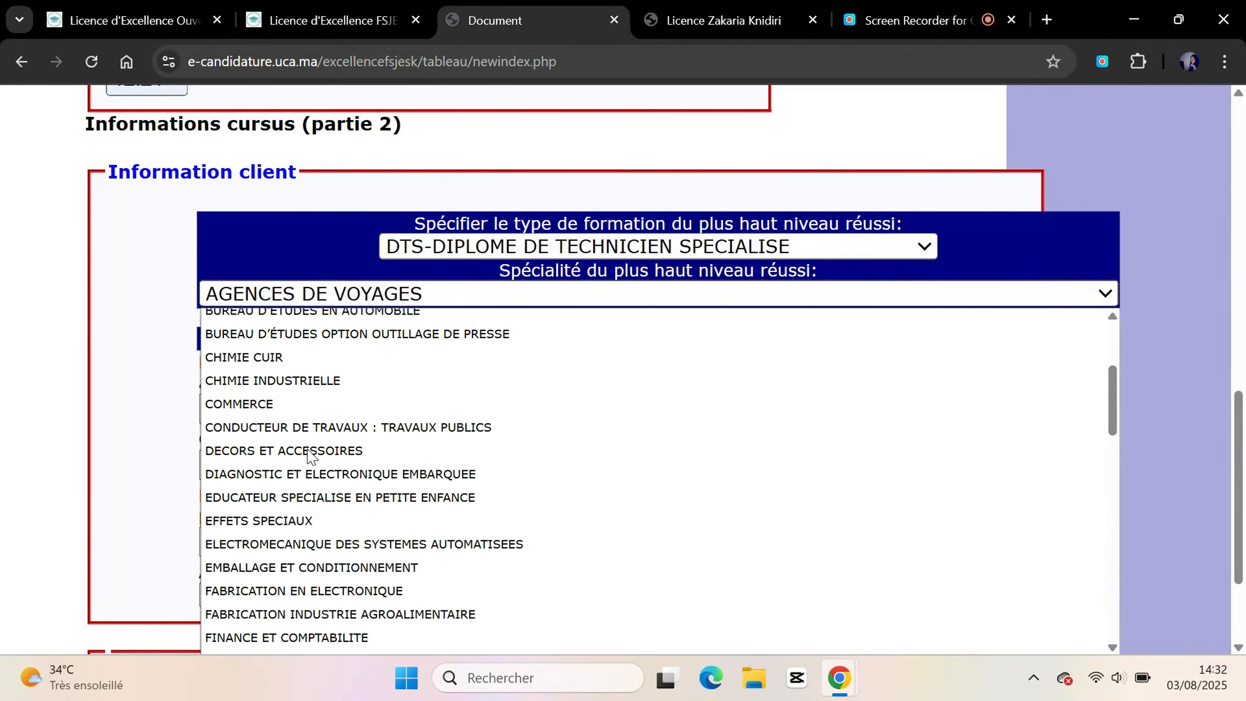
{"action": "type", "text": "gestion des"}
{"action": "scroll", "coordinate": [311, 456], "scroll_direction": "down", "scroll_amount": 1}
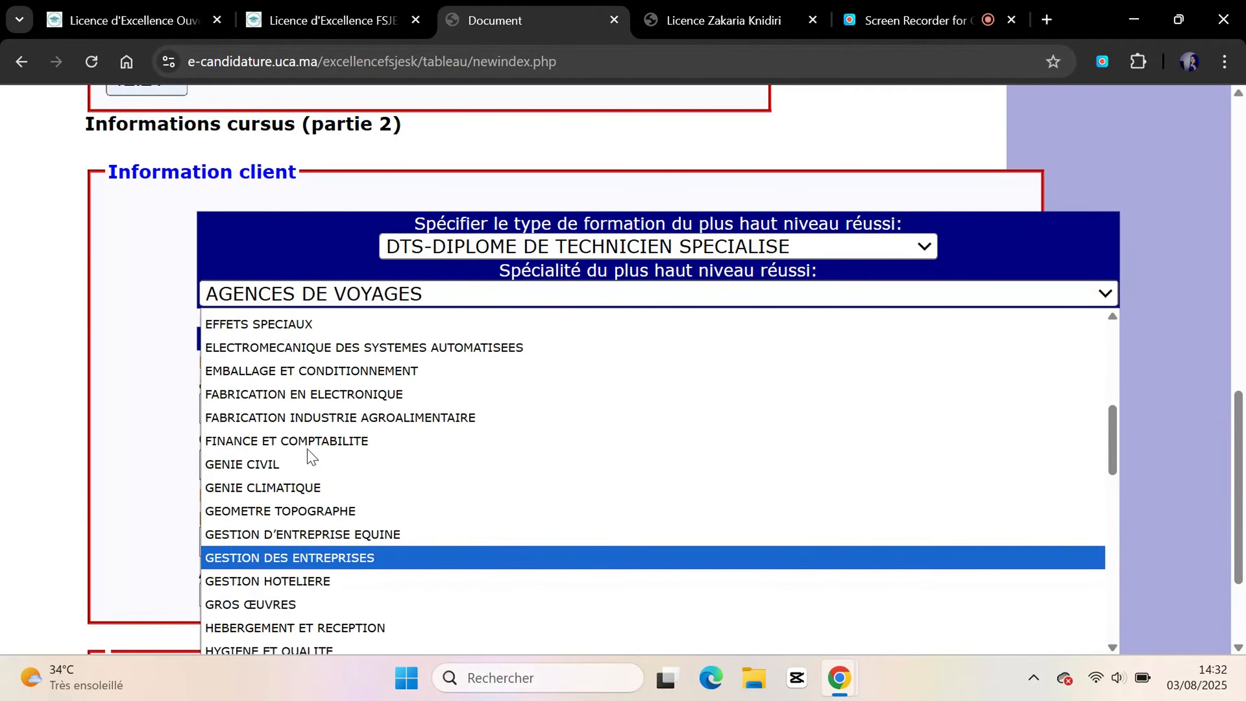
{"action": "scroll", "coordinate": [309, 457], "scroll_direction": "down", "scroll_amount": 1}
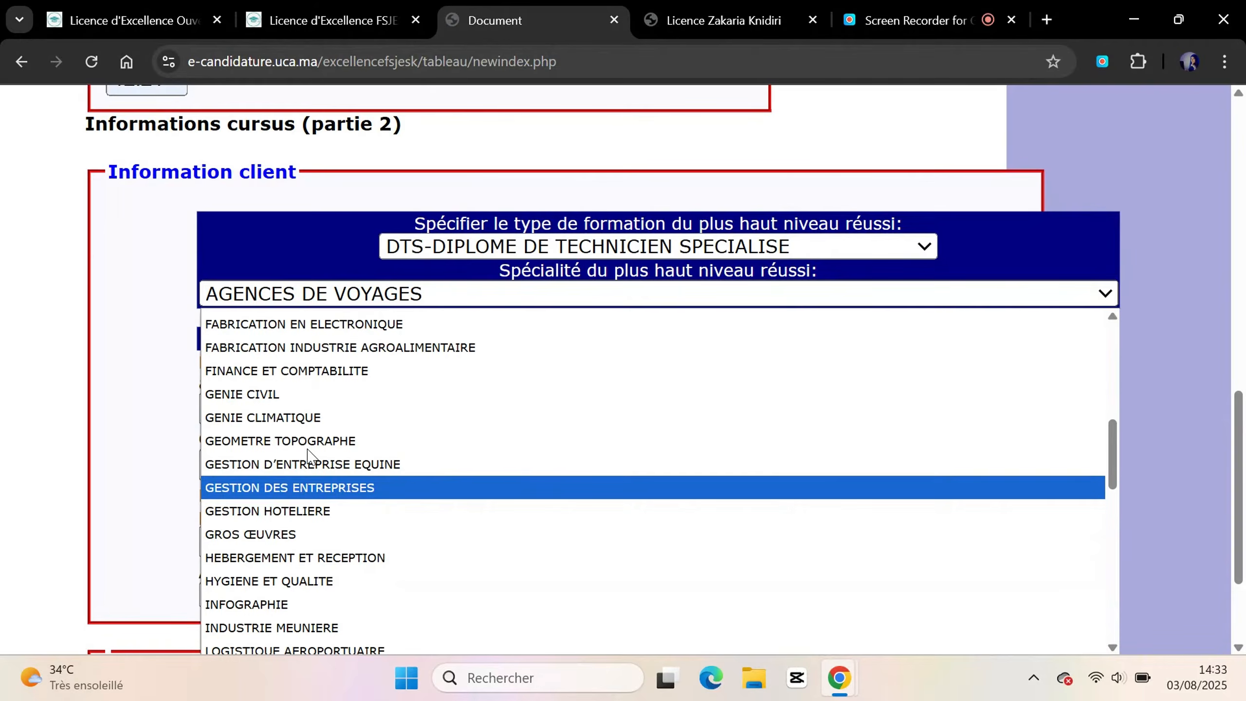
{"action": "left_click", "coordinate": [515, 297]}
{"action": "scroll", "coordinate": [514, 297], "scroll_direction": "down", "scroll_amount": 2}
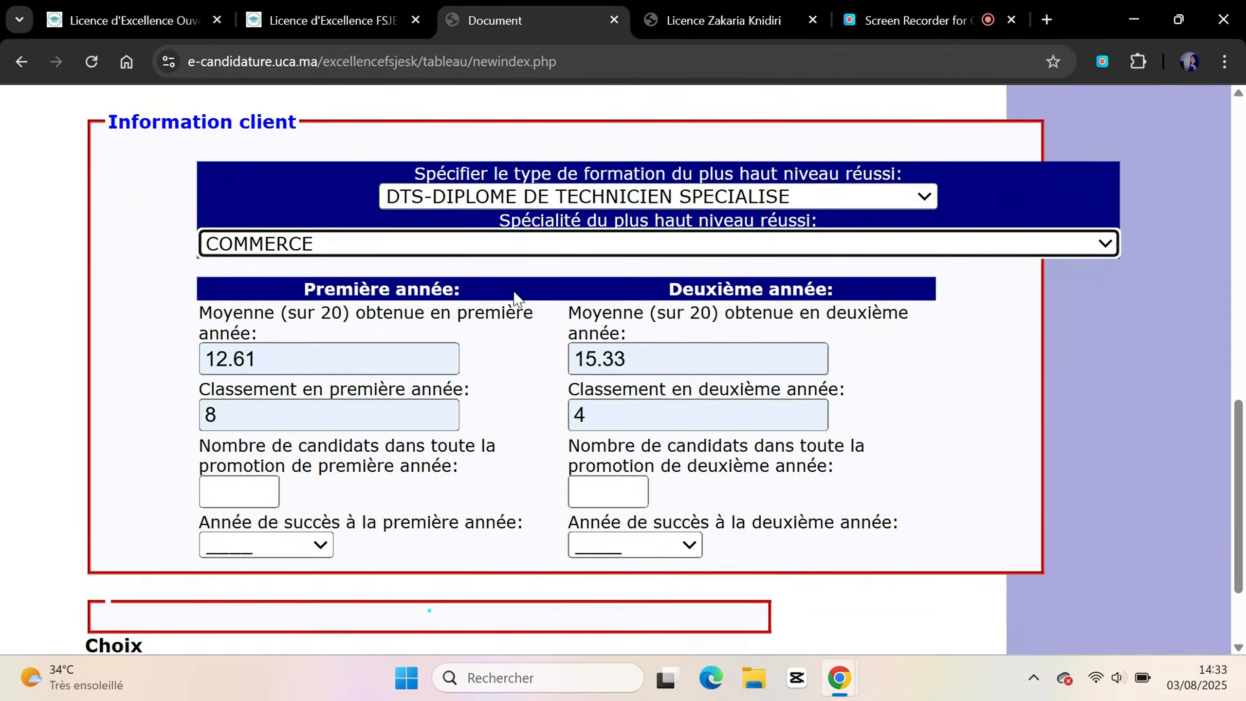
Enter candidate counts of 24 and 20 for the first and second years
{"action": "scroll", "coordinate": [515, 297], "scroll_direction": "down", "scroll_amount": 2}
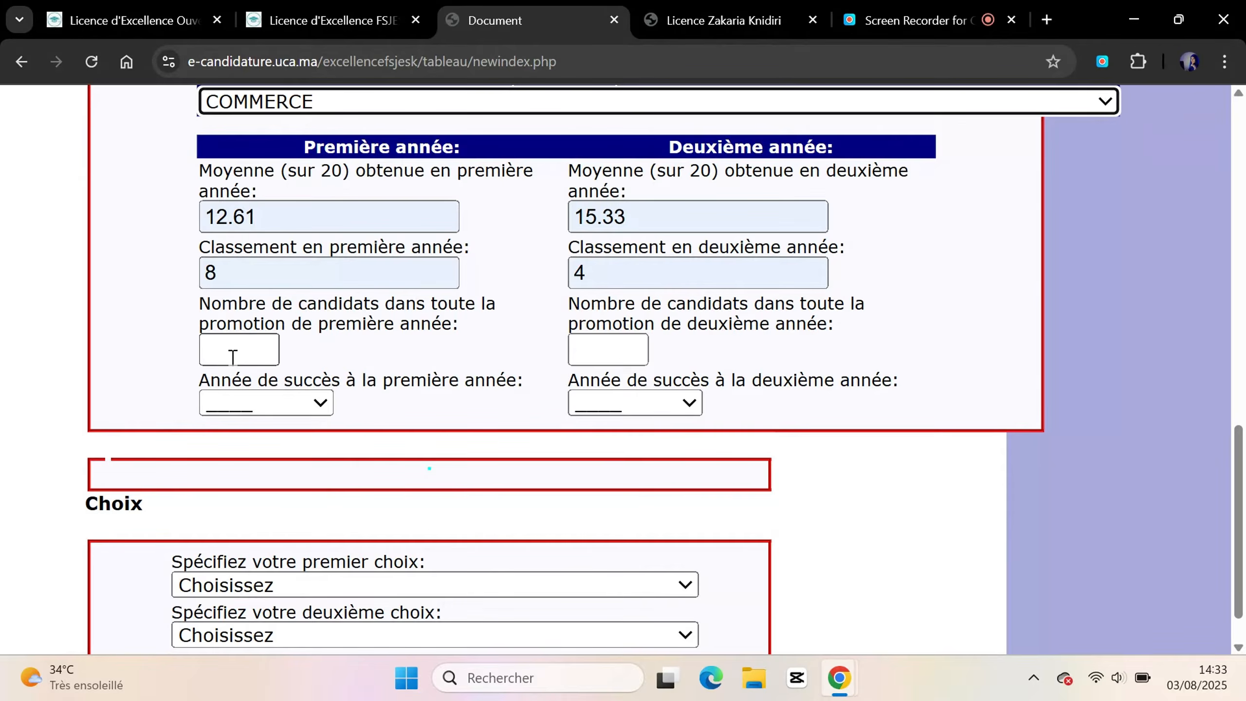
{"action": "left_click", "coordinate": [233, 357]}
{"action": "type", "text": "24"}
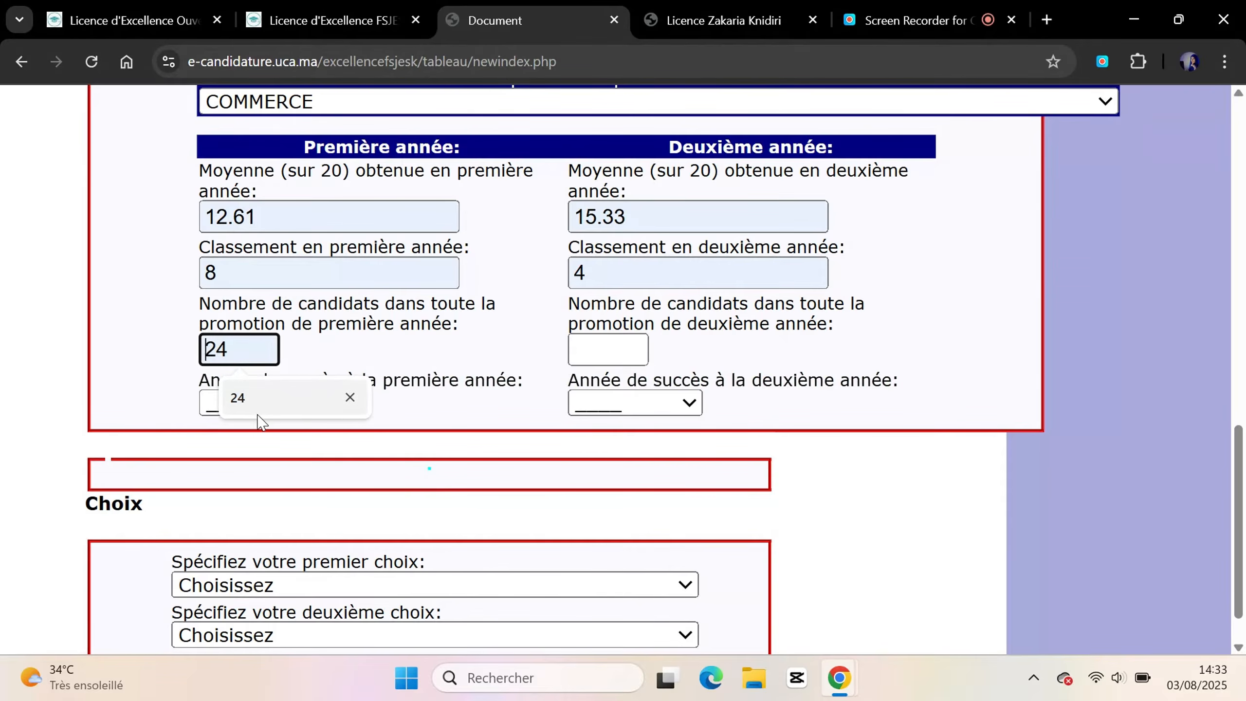
{"action": "left_click", "coordinate": [618, 350]}
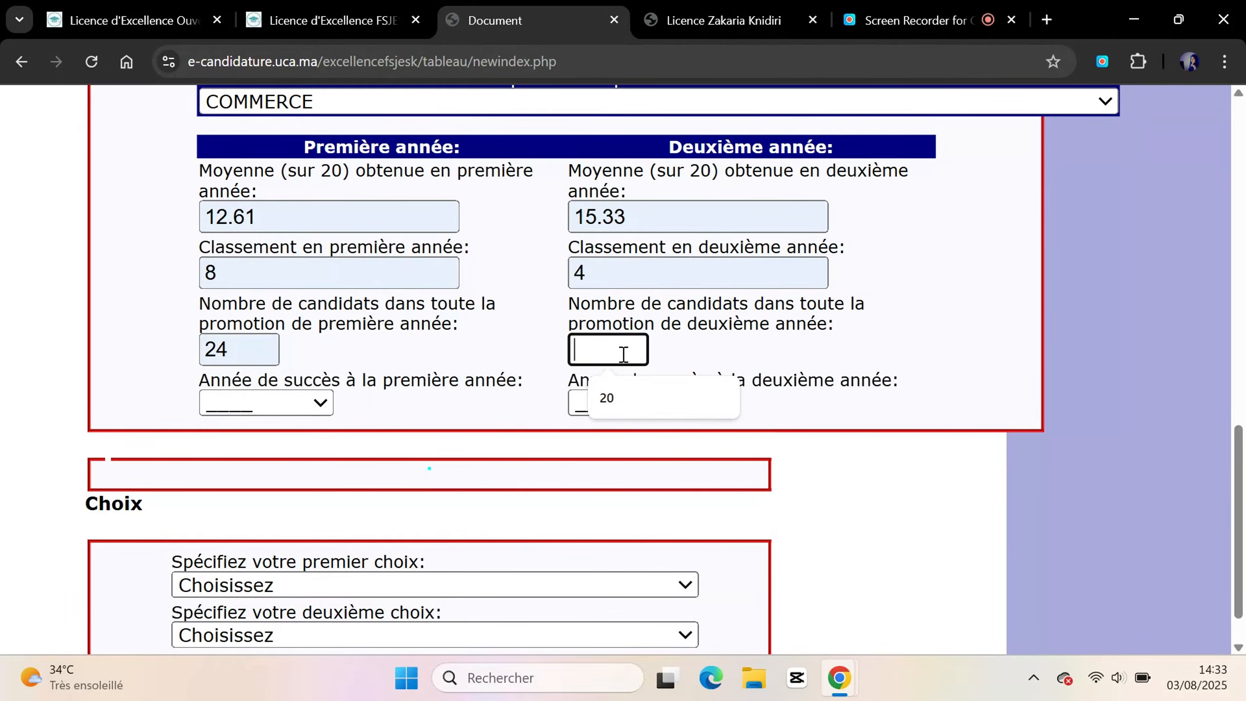
{"action": "left_click", "coordinate": [618, 414]}
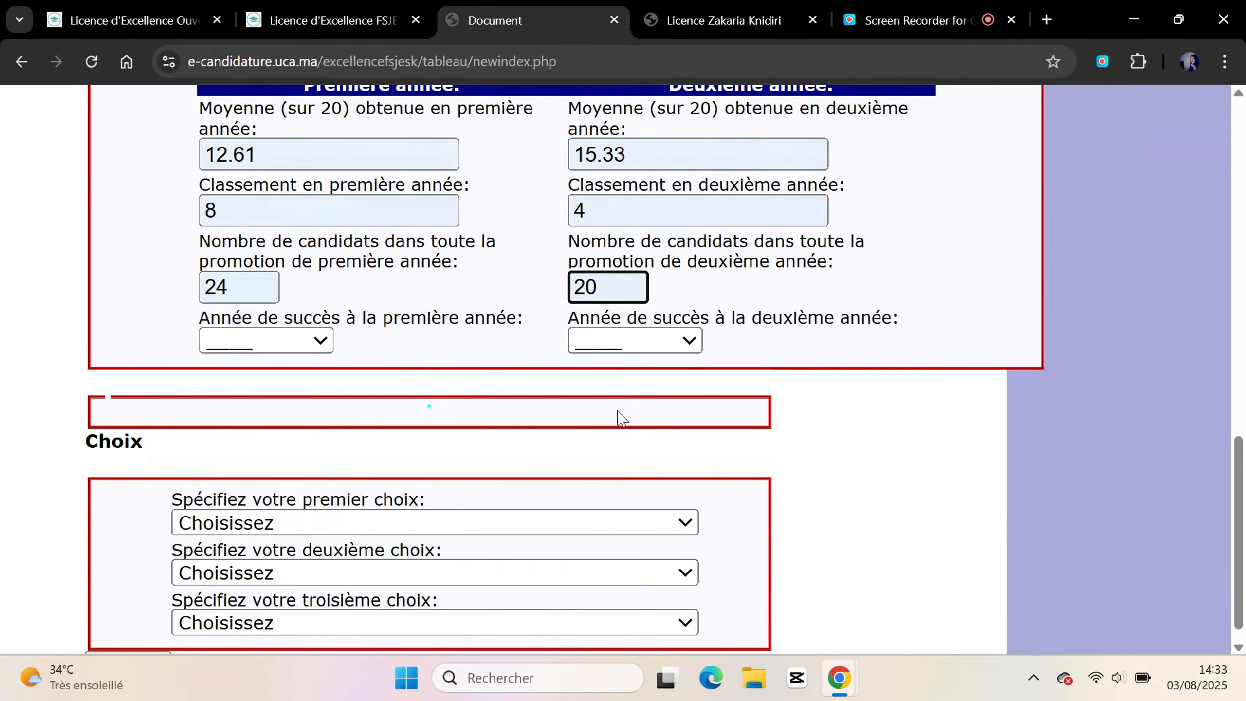
Set the success years to 2021-2022 and 2022-2023
{"action": "scroll", "coordinate": [619, 414], "scroll_direction": "up", "scroll_amount": 2}
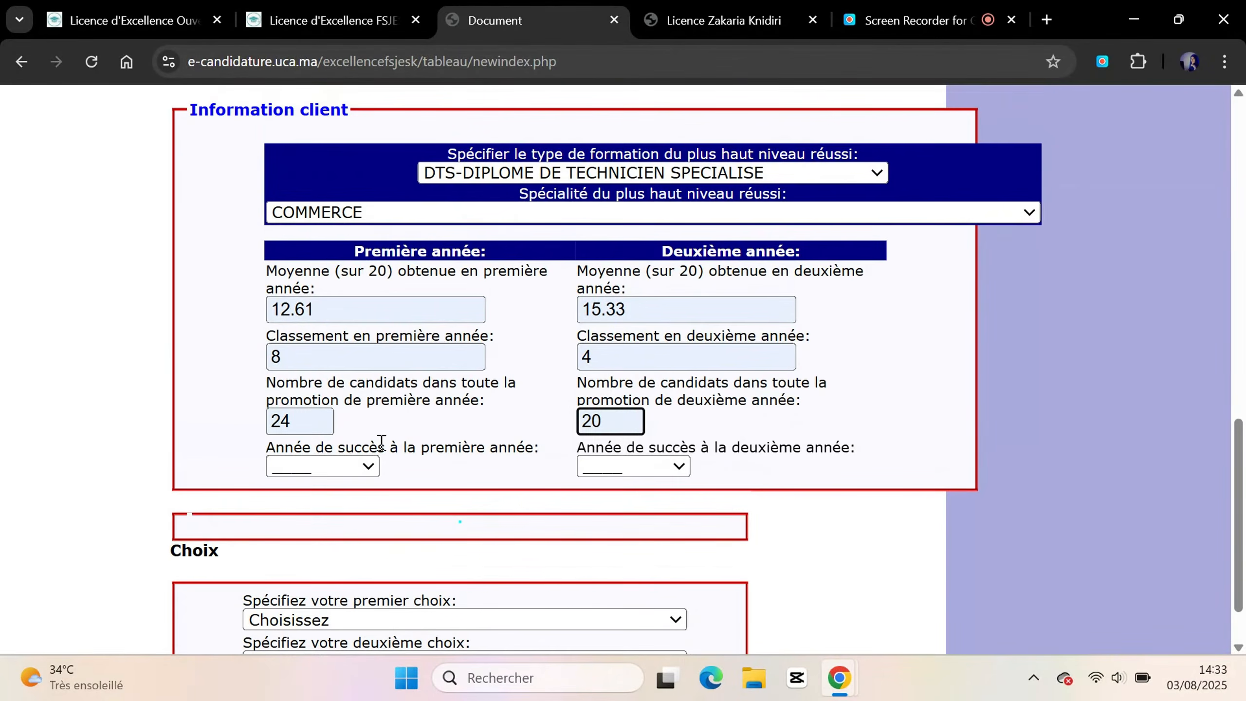
{"action": "left_click", "coordinate": [351, 468]}
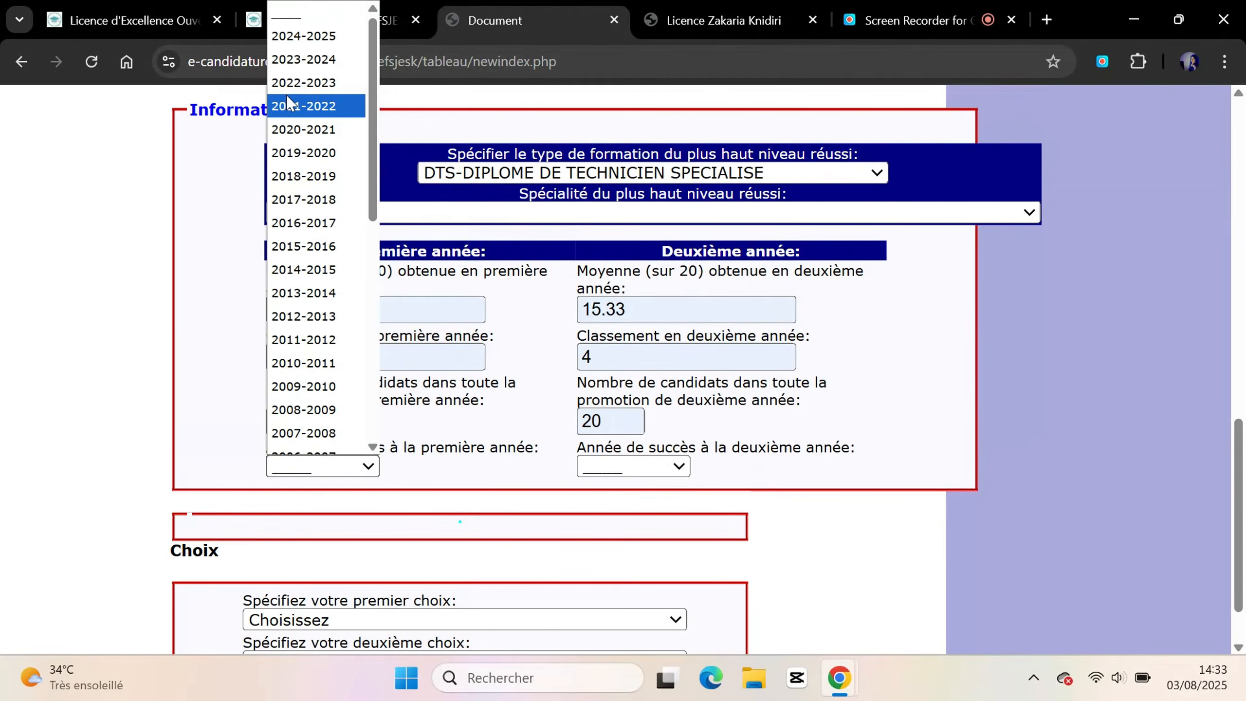
{"action": "left_click", "coordinate": [306, 113]}
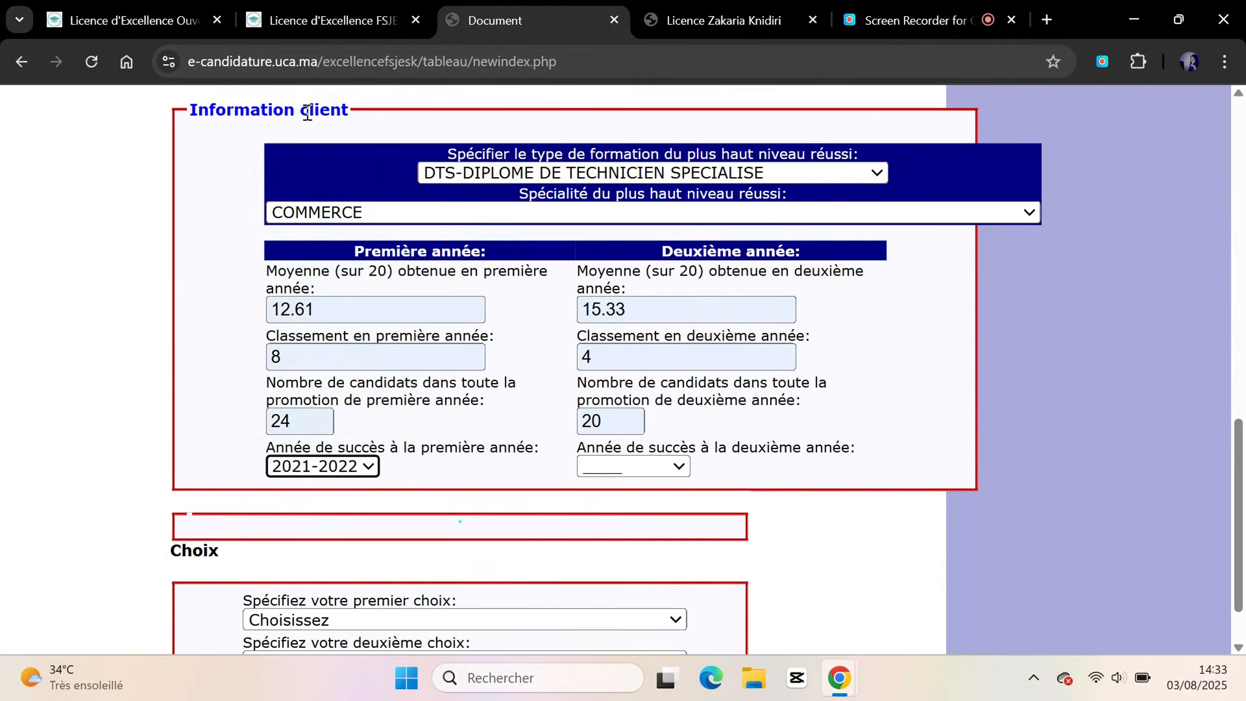
{"action": "left_click", "coordinate": [660, 472]}
{"action": "left_click", "coordinate": [610, 82]}
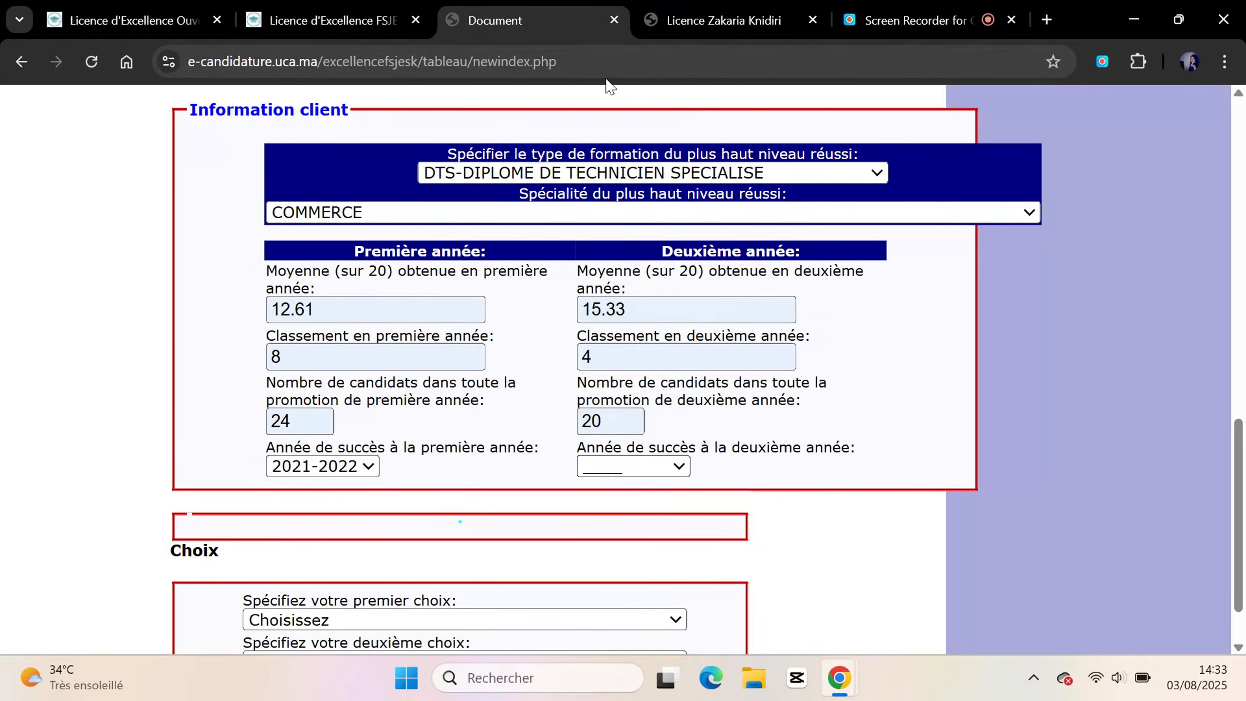
Scroll to Choix and pick Marketing Digital et Management des Médias Sociaux as first choice
{"action": "scroll", "coordinate": [775, 260], "scroll_direction": "down", "scroll_amount": 1}
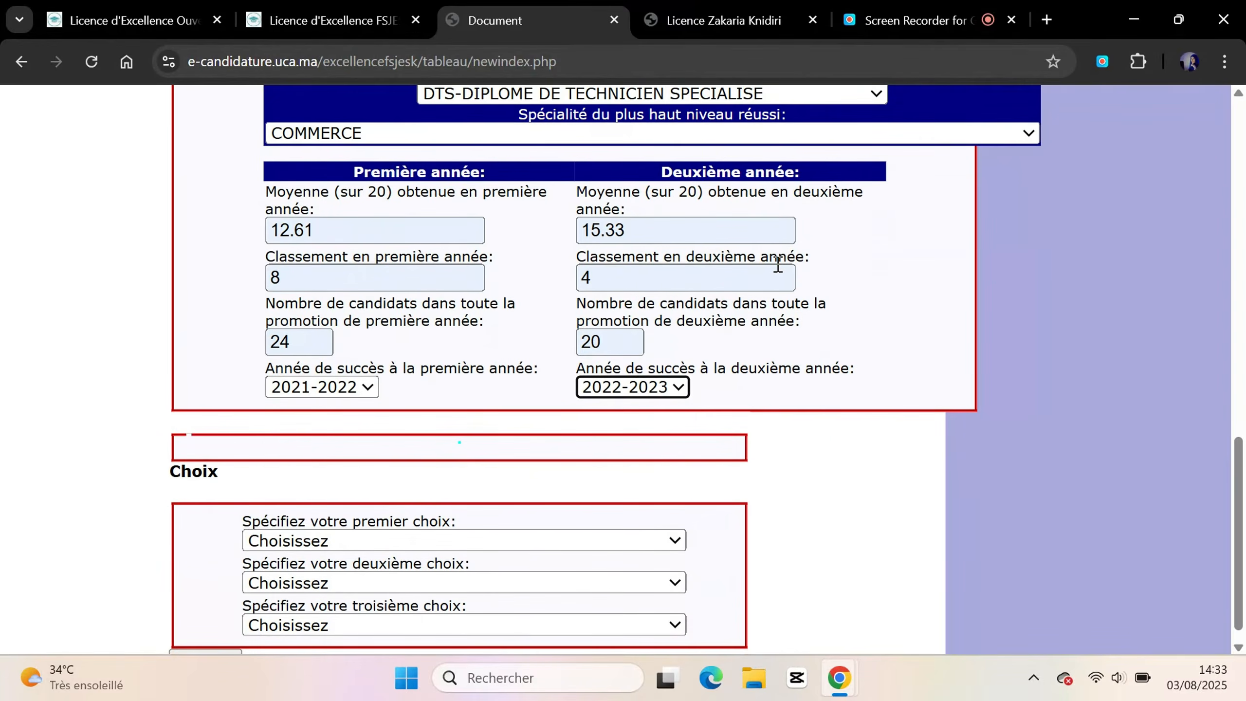
{"action": "scroll", "coordinate": [777, 265], "scroll_direction": "down", "scroll_amount": 1}
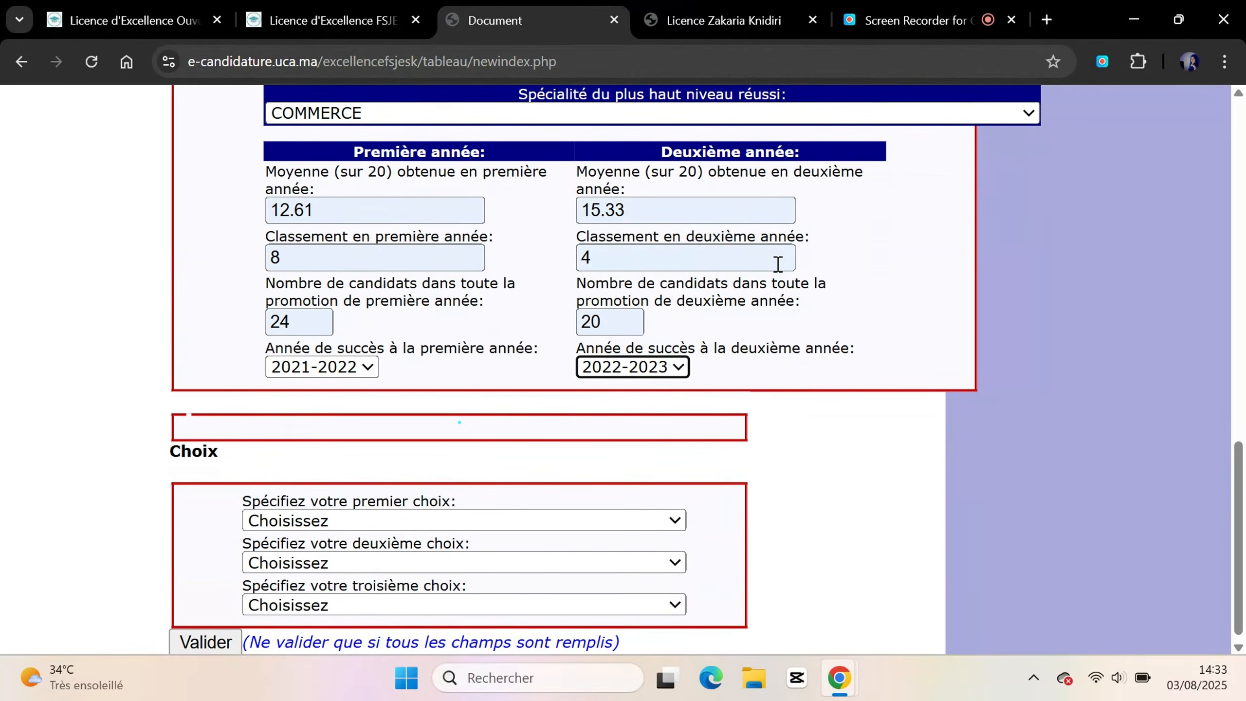
{"action": "scroll", "coordinate": [777, 264], "scroll_direction": "up", "scroll_amount": 7}
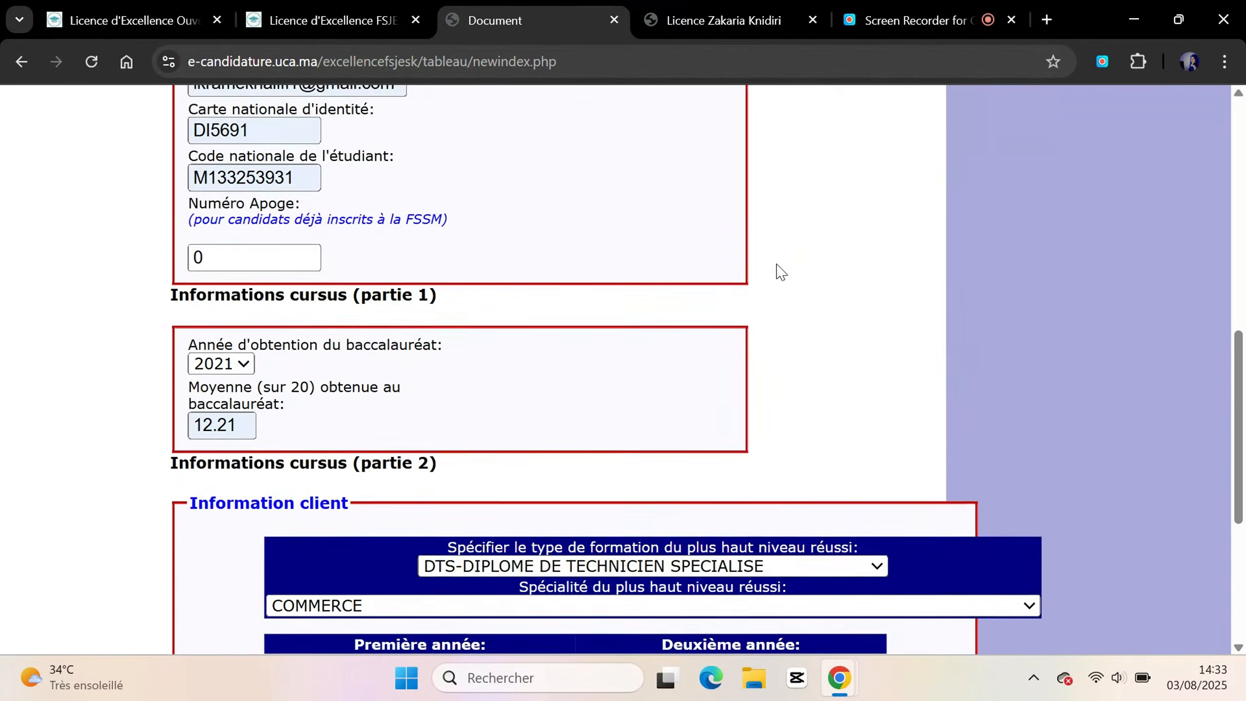
{"action": "scroll", "coordinate": [778, 270], "scroll_direction": "down", "scroll_amount": 7}
{"action": "scroll", "coordinate": [780, 271], "scroll_direction": "down", "scroll_amount": 1}
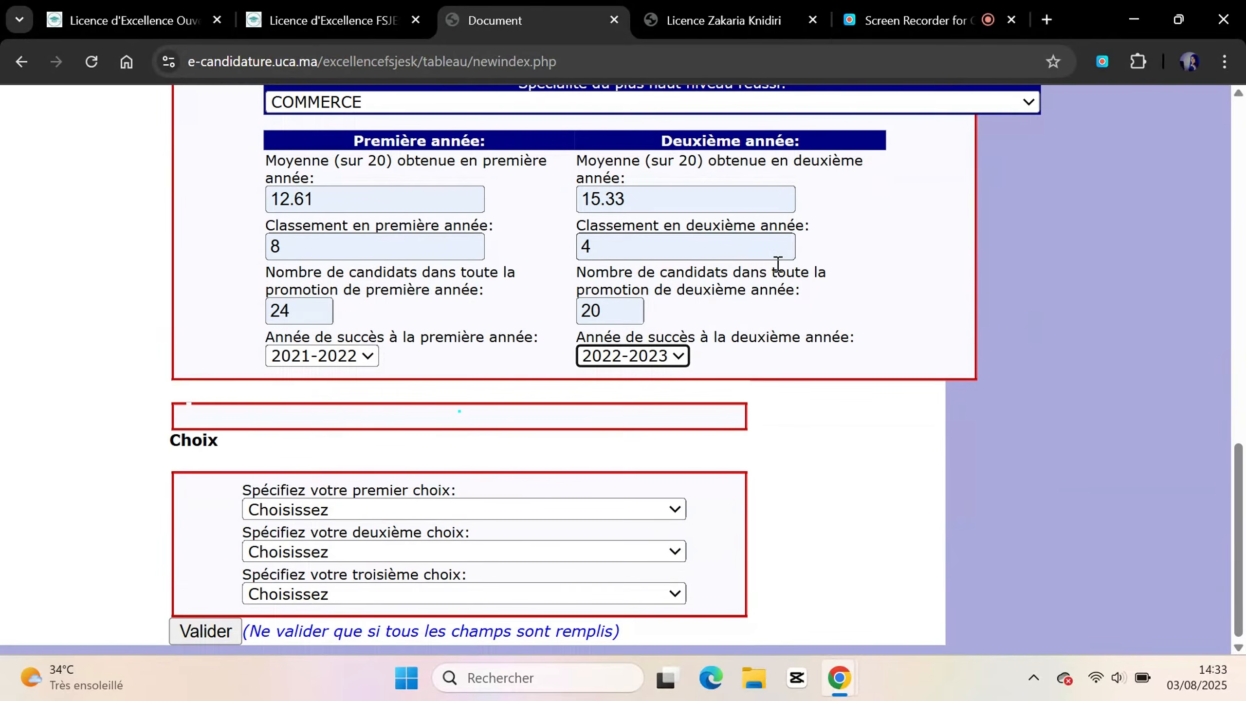
{"action": "scroll", "coordinate": [777, 266], "scroll_direction": "down", "scroll_amount": 3}
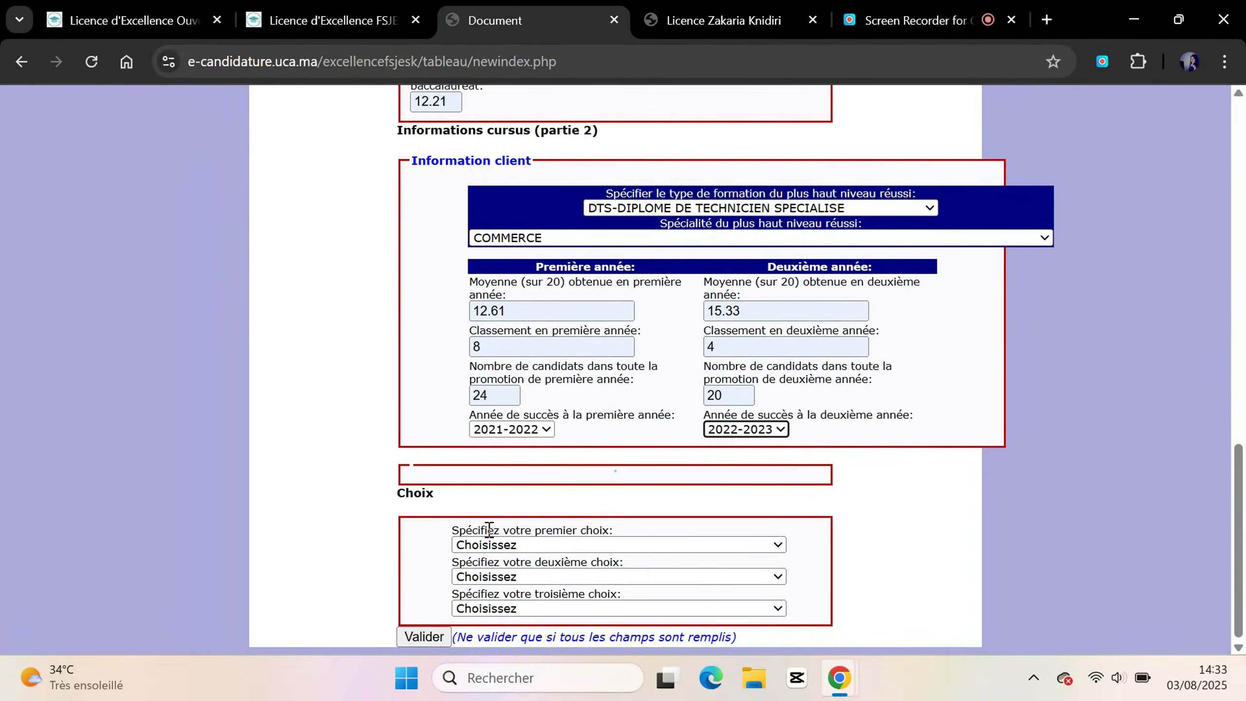
{"action": "scroll", "coordinate": [489, 529], "scroll_direction": "up", "scroll_amount": 4}
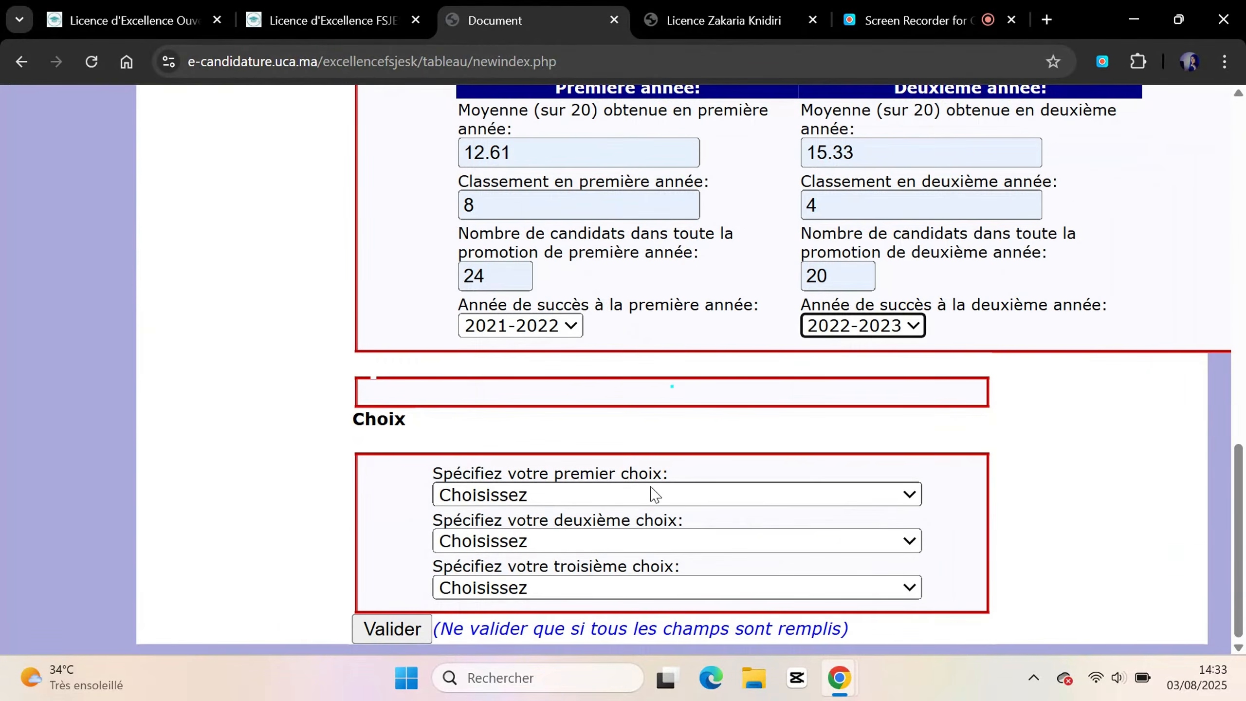
{"action": "left_click", "coordinate": [655, 493]}
{"action": "left_click", "coordinate": [585, 546]}
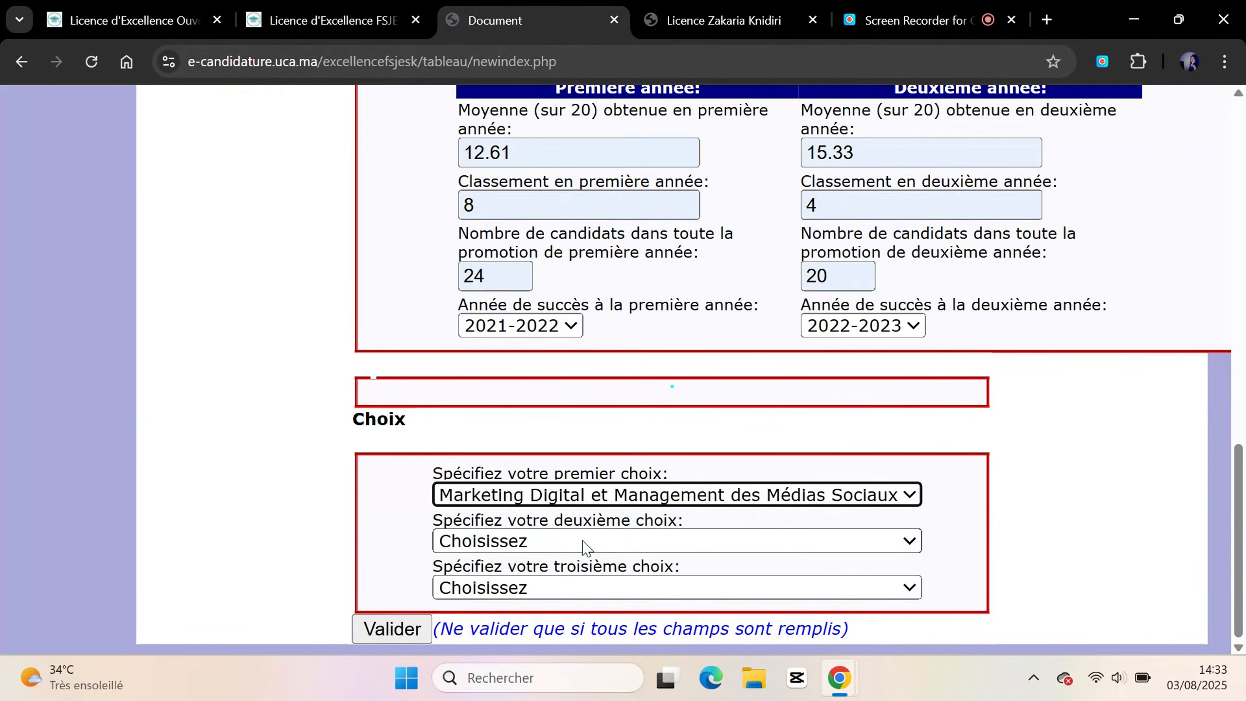
{"action": "left_click", "coordinate": [632, 545]}
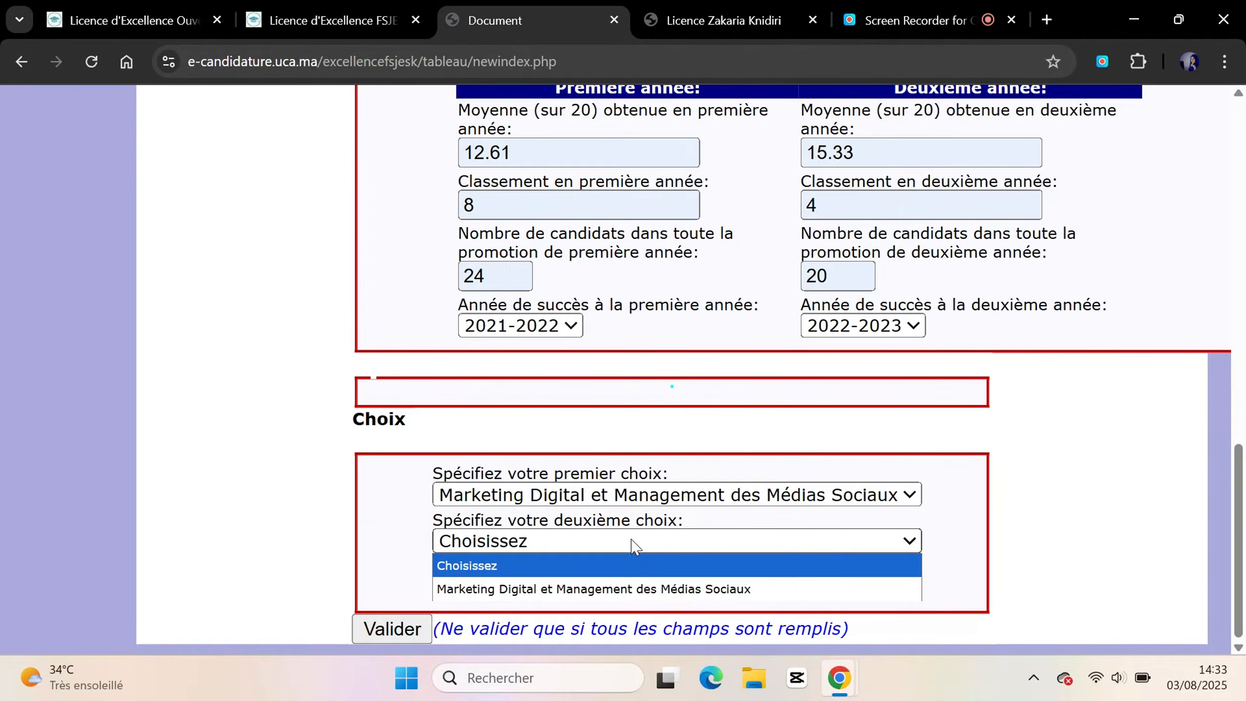
{"action": "left_click", "coordinate": [632, 545]}
{"action": "left_click", "coordinate": [633, 545]}
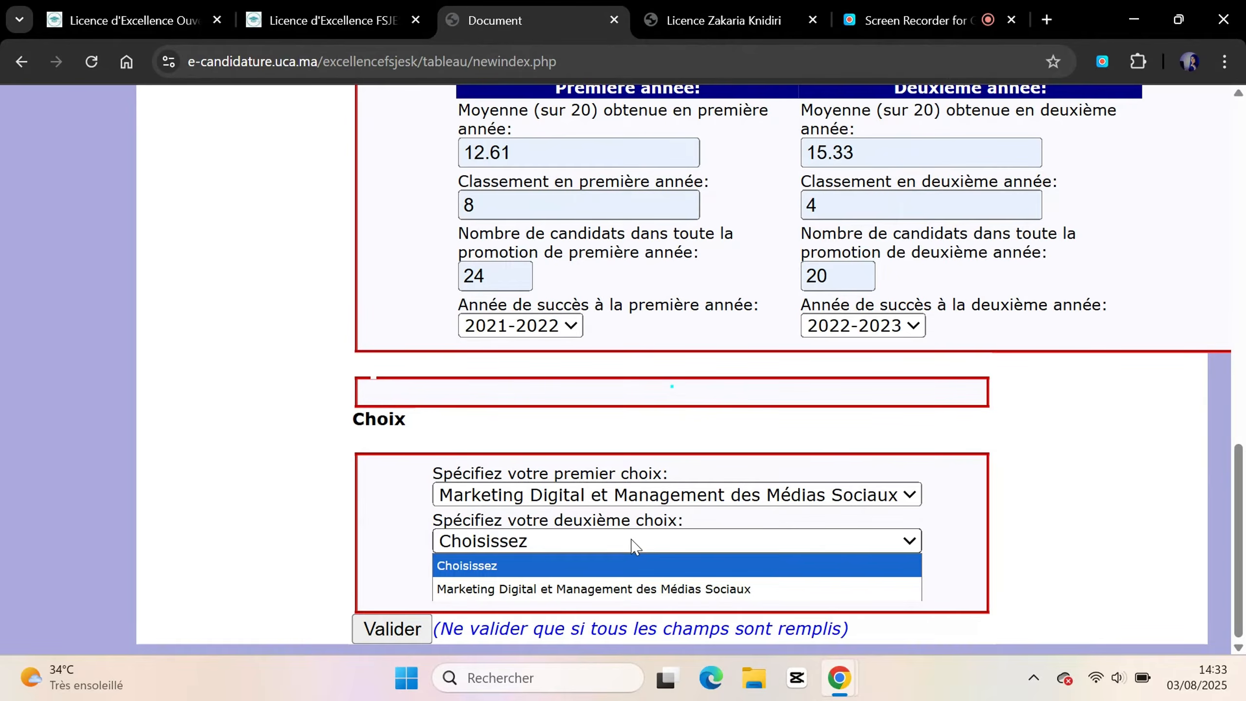
{"action": "left_click", "coordinate": [599, 590]}
{"action": "left_click", "coordinate": [623, 589]}
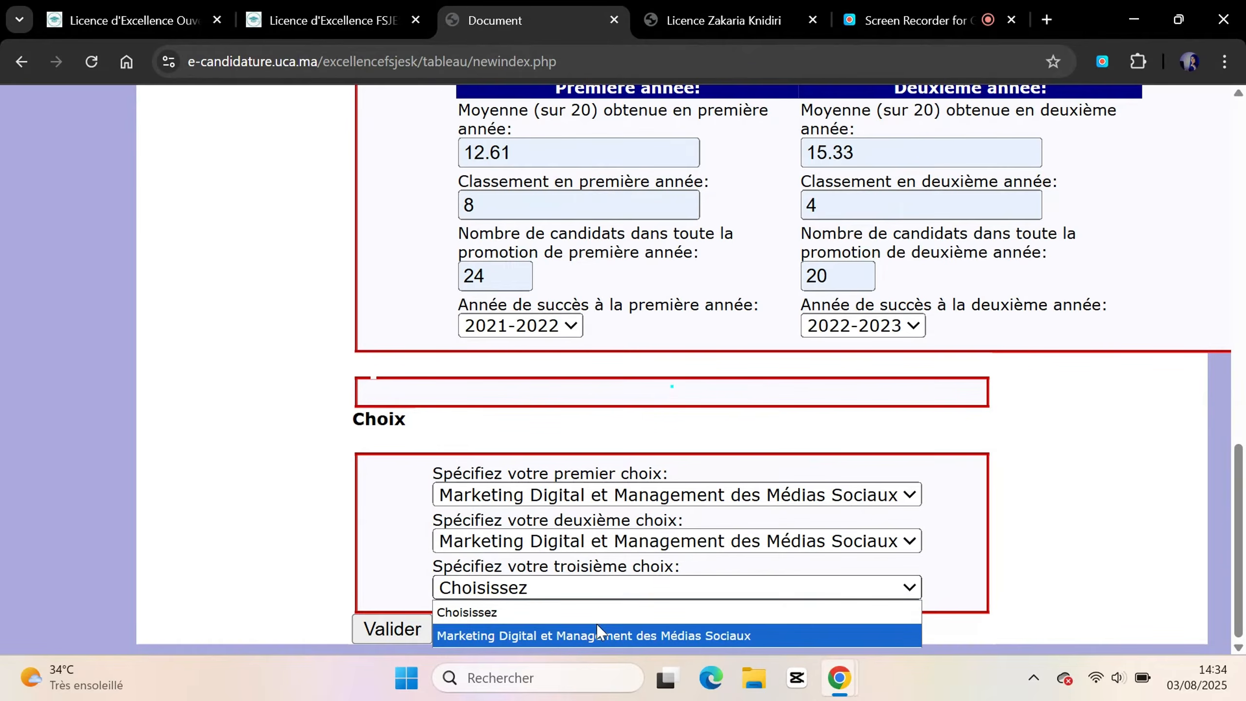
{"action": "left_click", "coordinate": [590, 638]}
{"action": "scroll", "coordinate": [394, 390], "scroll_direction": "up", "scroll_amount": 15}
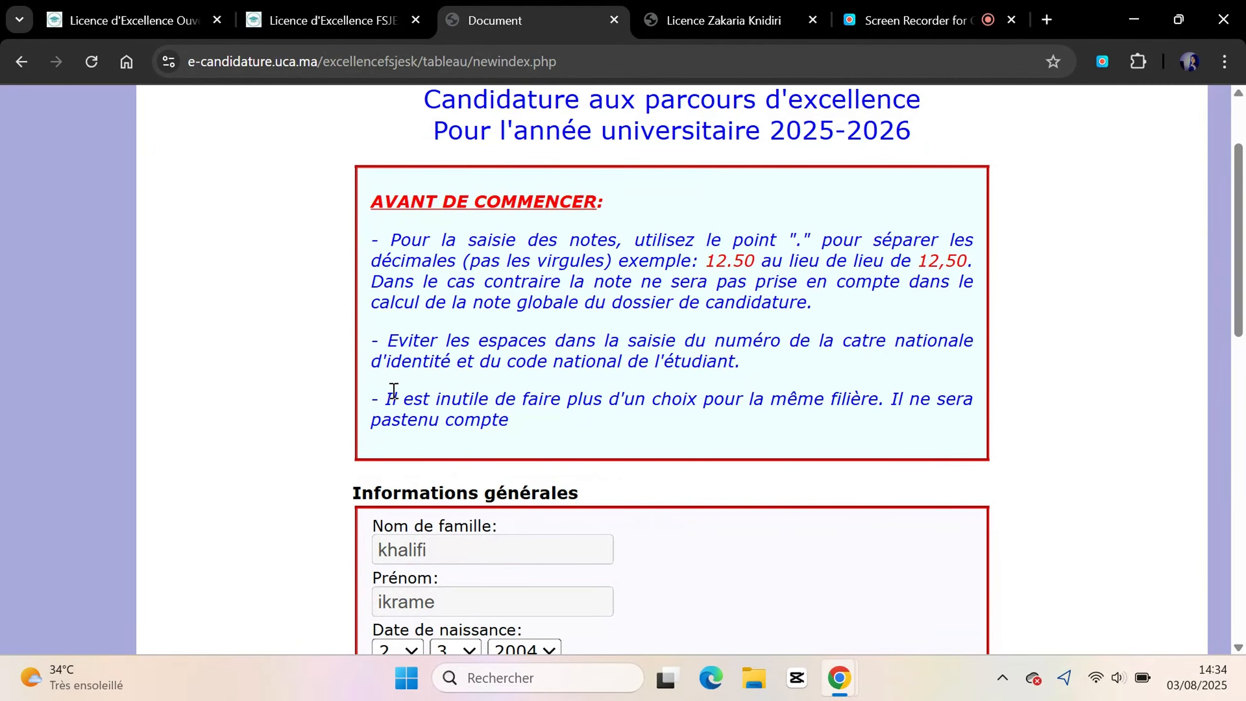
{"action": "scroll", "coordinate": [394, 390], "scroll_direction": "down", "scroll_amount": 15}
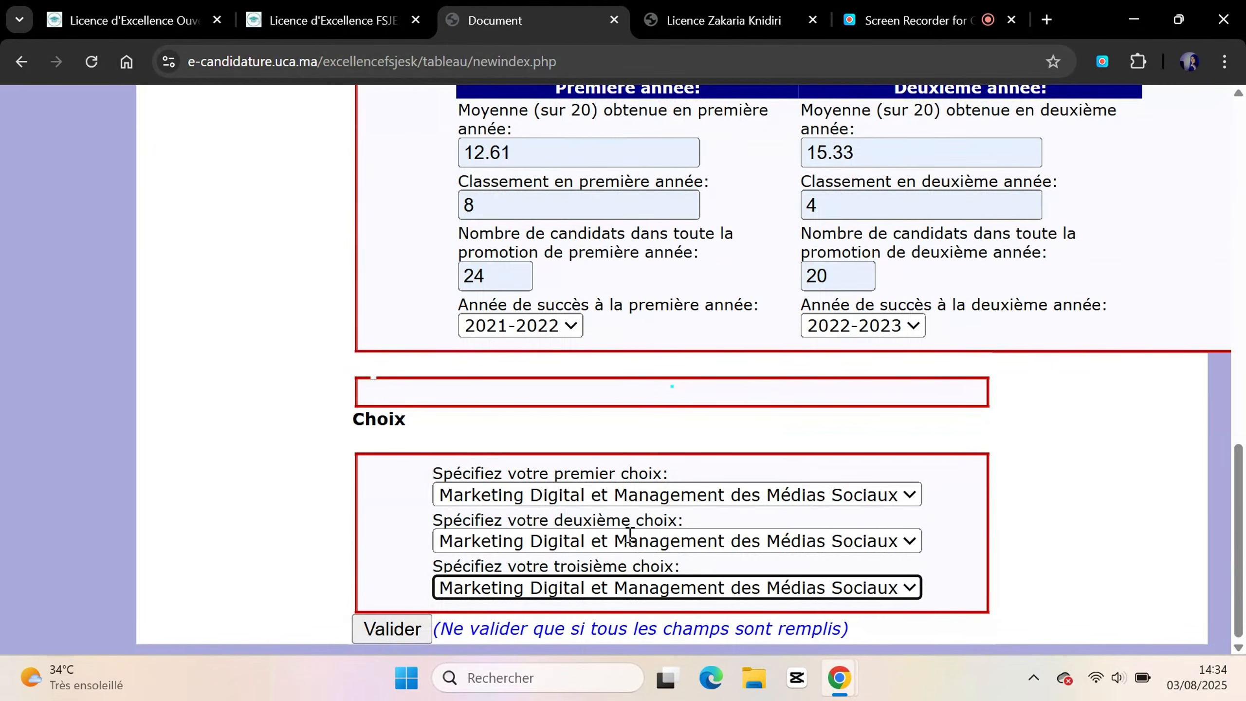
{"action": "left_click", "coordinate": [635, 540]}
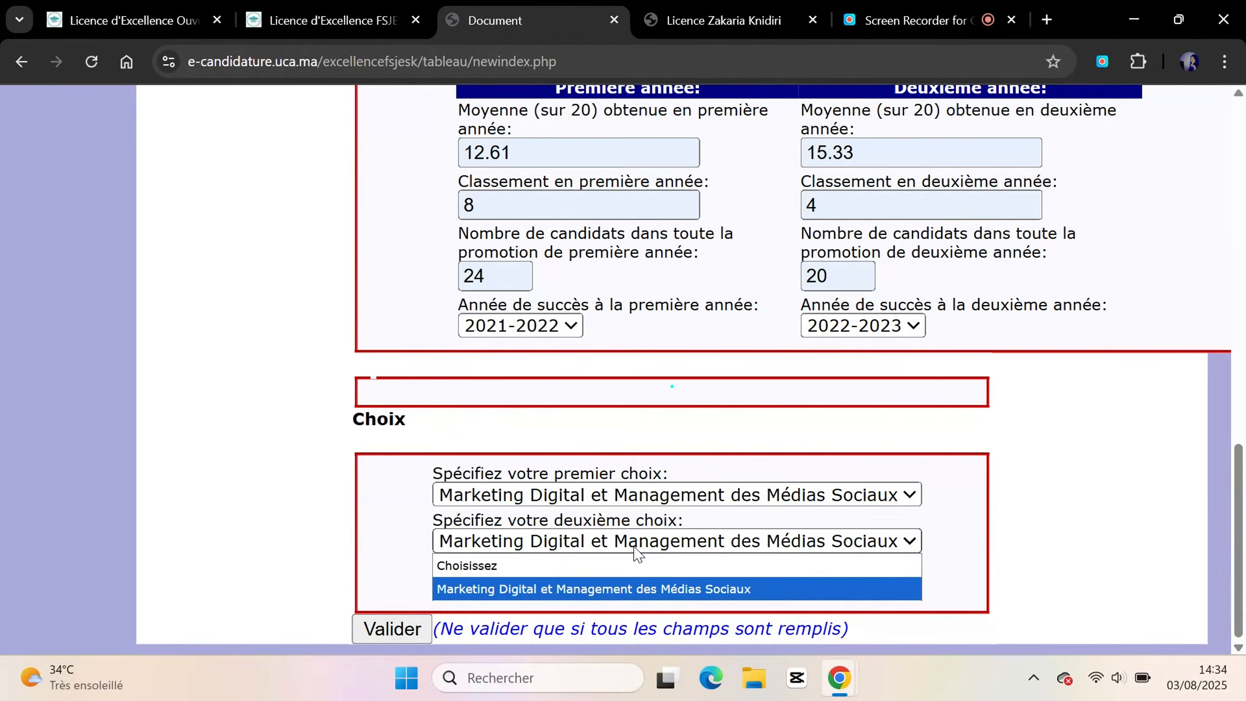
{"action": "left_click", "coordinate": [554, 569]}
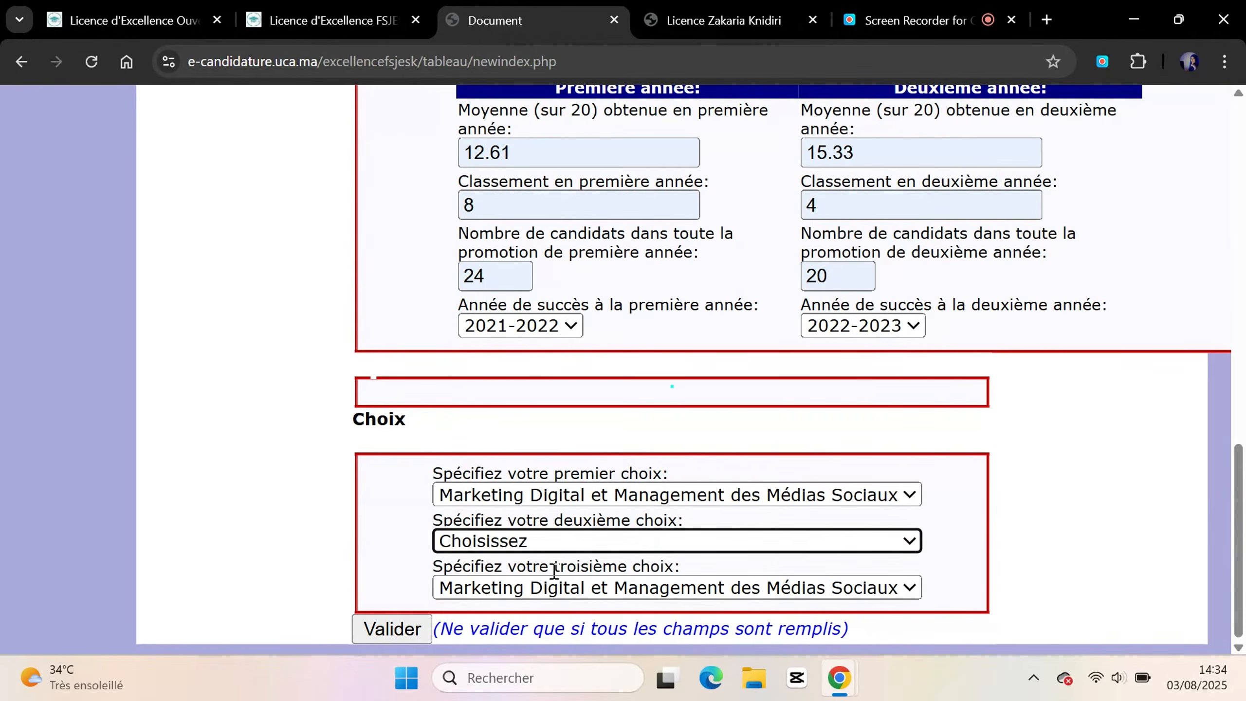
{"action": "left_click", "coordinate": [537, 591]}
{"action": "left_click", "coordinate": [535, 610]}
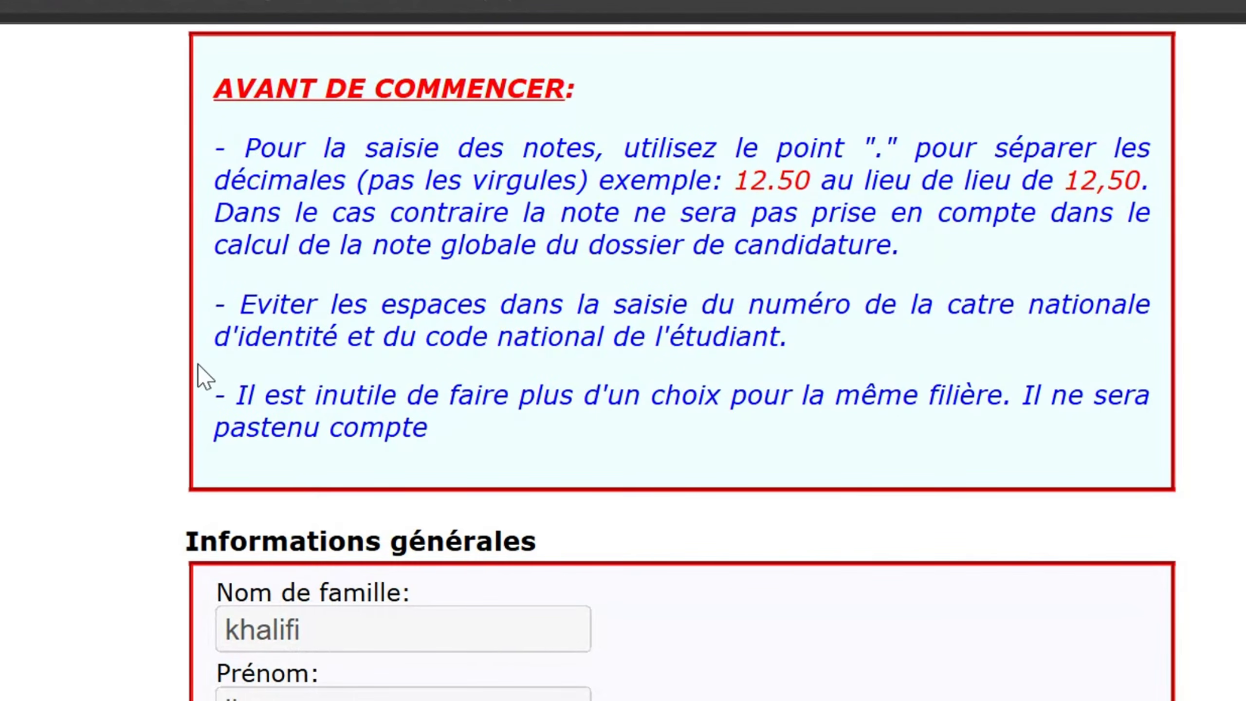
{"action": "left_click_drag", "start_coordinate": [238, 390], "coordinate": [500, 440]}
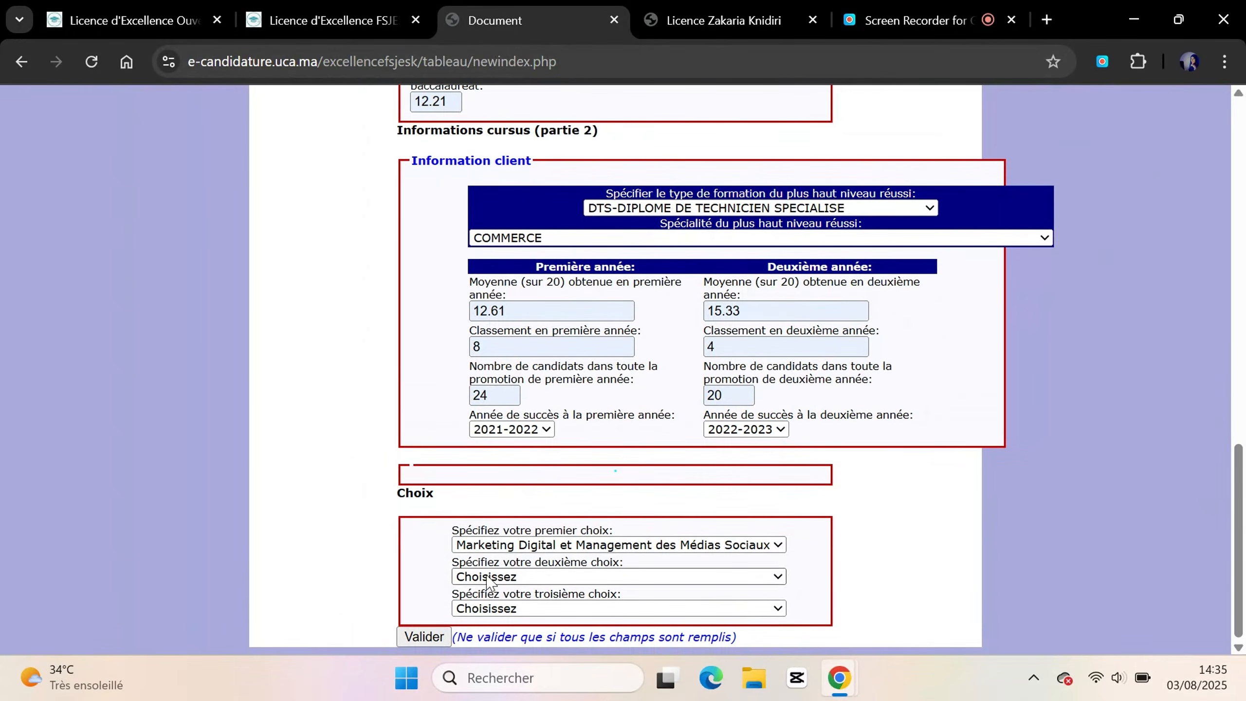
Submit the excellence pre-registration with Valider, review the summary, and confirm it
{"action": "left_click", "coordinate": [423, 637]}
{"action": "scroll", "coordinate": [609, 367], "scroll_direction": "down", "scroll_amount": 5}
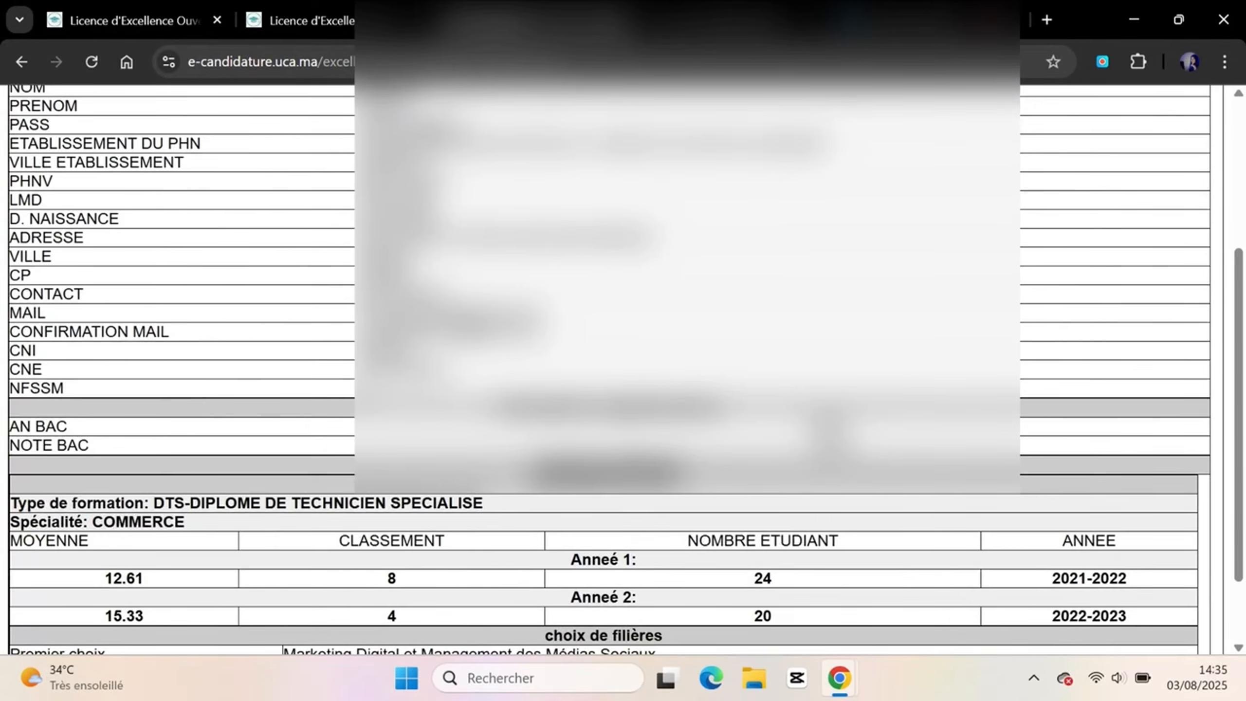
{"action": "scroll", "coordinate": [608, 368], "scroll_direction": "down", "scroll_amount": 2}
{"action": "scroll", "coordinate": [608, 368], "scroll_direction": "up", "scroll_amount": 5}
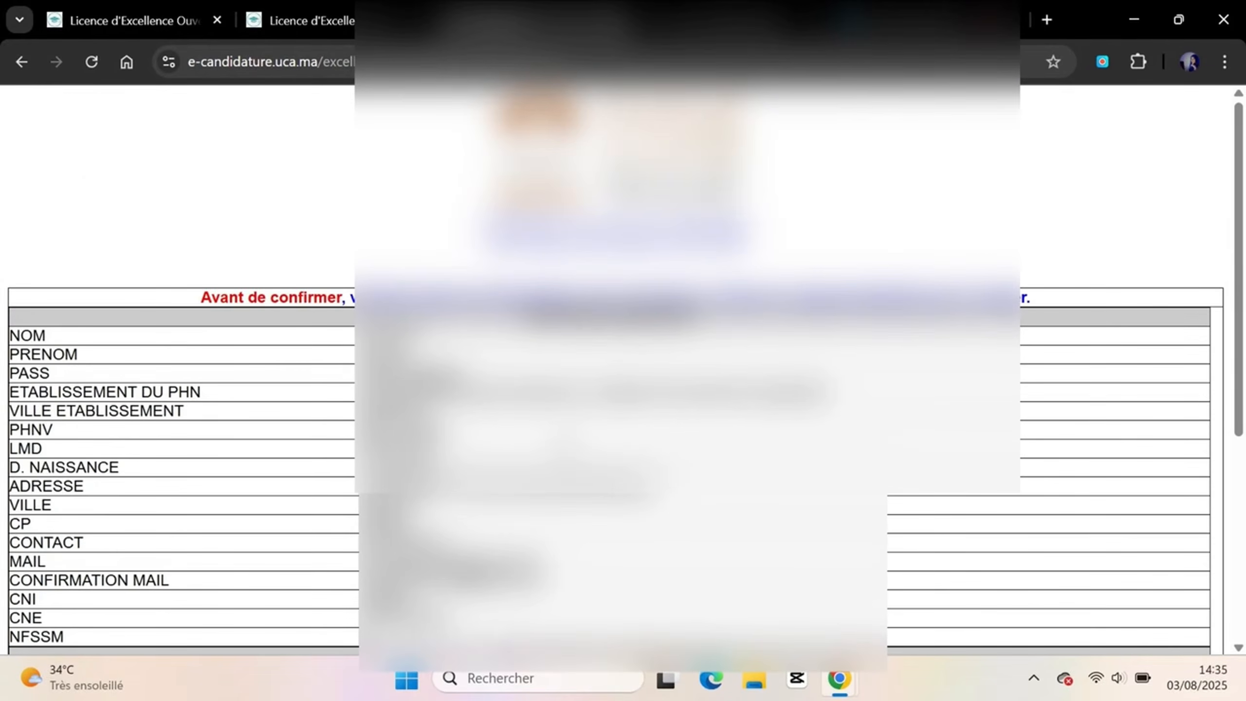
{"action": "scroll", "coordinate": [608, 367], "scroll_direction": "down", "scroll_amount": 1}
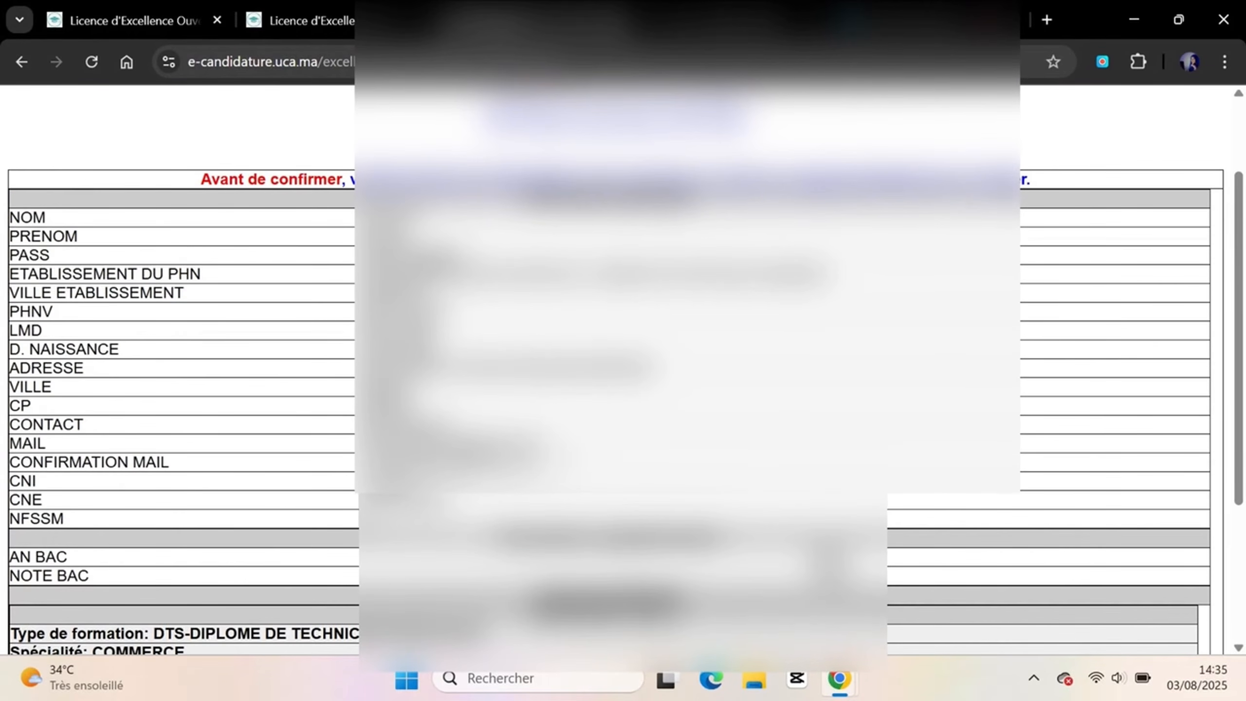
{"action": "scroll", "coordinate": [608, 368], "scroll_direction": "down", "scroll_amount": 5}
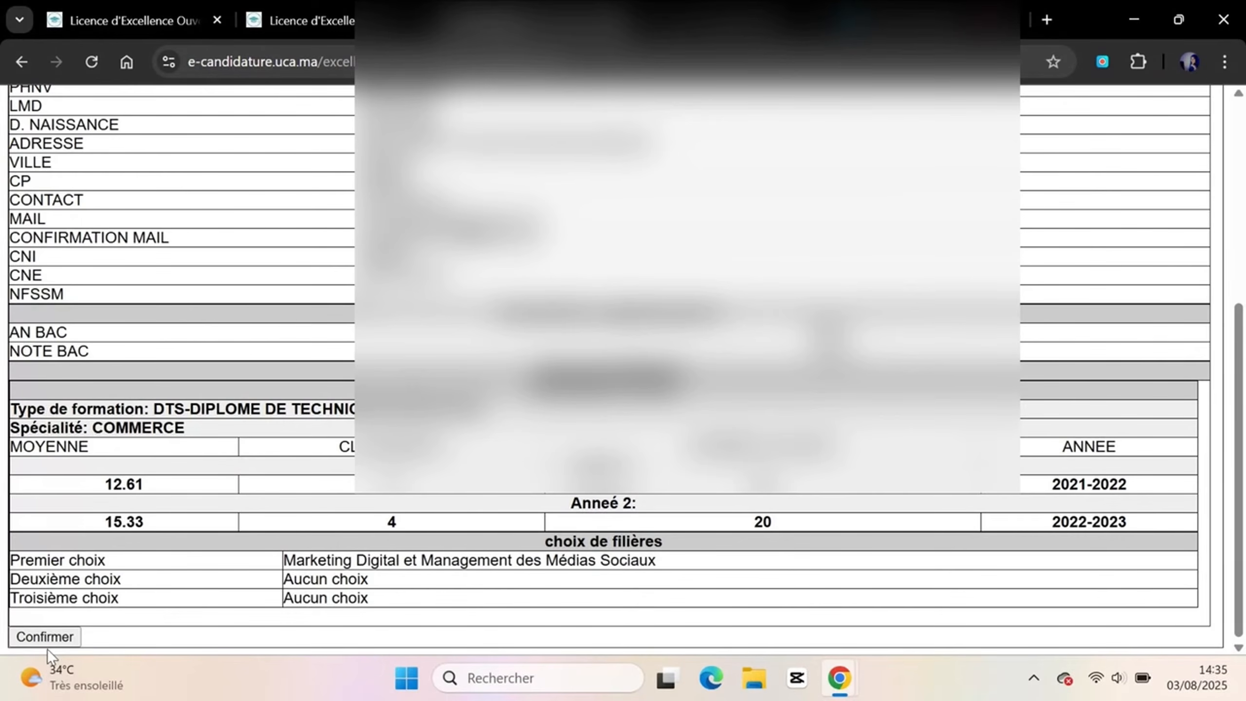
{"action": "left_click", "coordinate": [43, 637]}
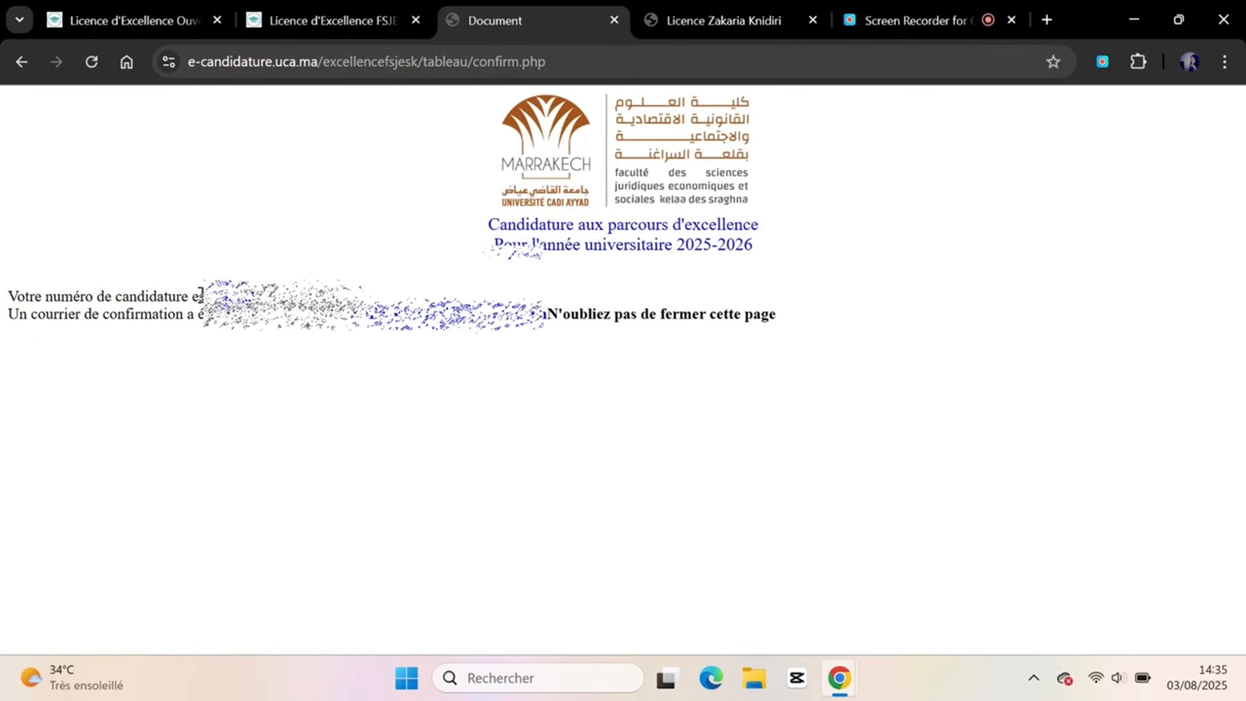
Highlight the confirmation message, then open a new tab on the Google start page
{"action": "left_click_drag", "start_coordinate": [11, 288], "coordinate": [1000, 335]}
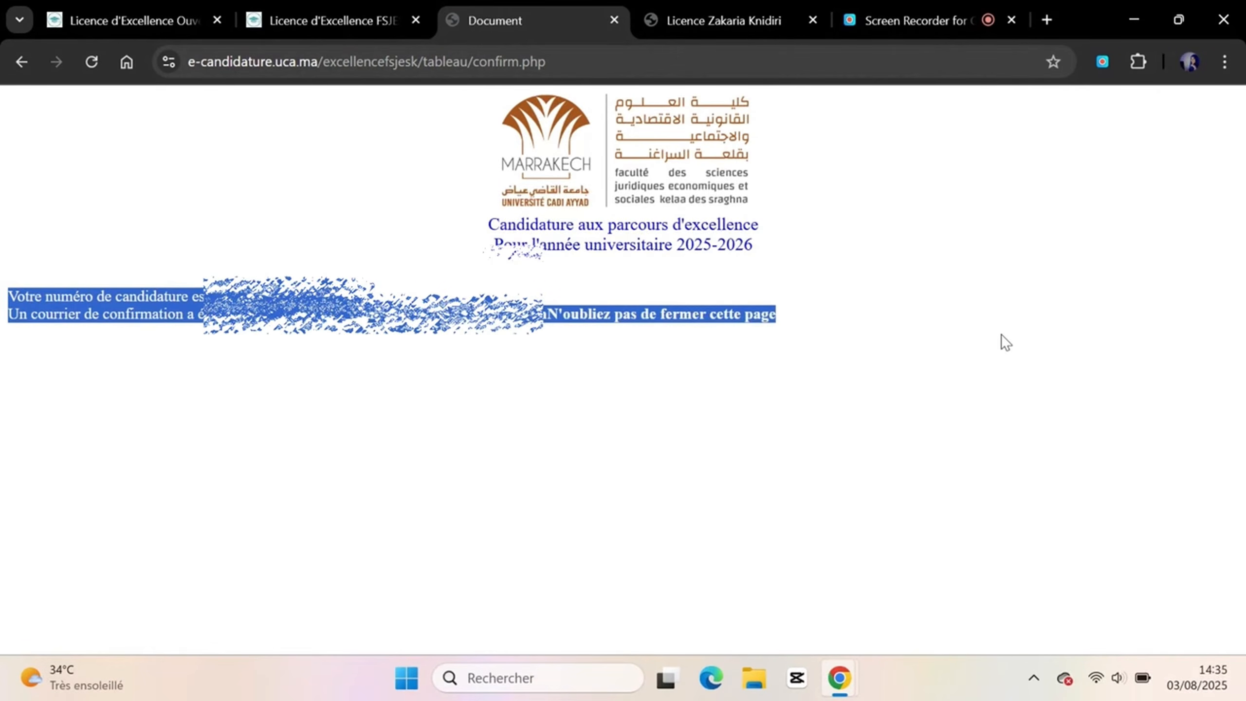
{"action": "left_click", "coordinate": [880, 461]}
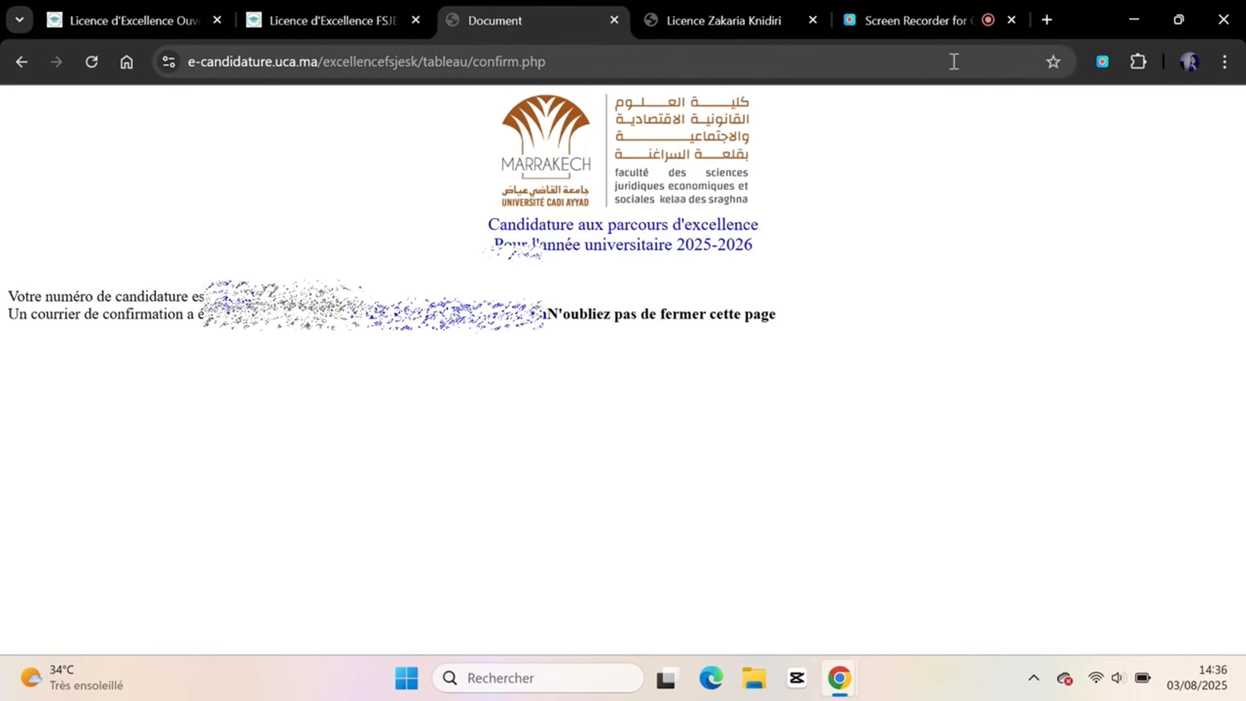
{"action": "left_click", "coordinate": [1047, 19]}
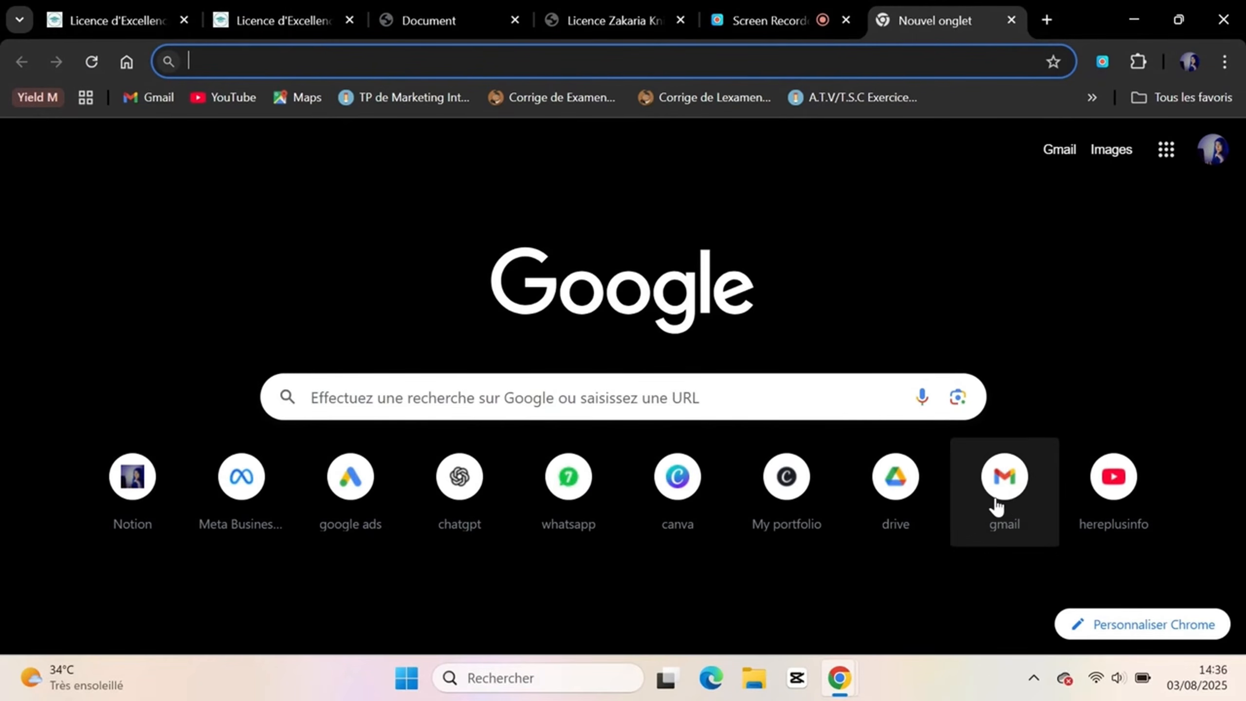
Open the newest FSJES candidature email in Gmail and follow its account activation link
{"action": "left_click", "coordinate": [1013, 497]}
{"action": "left_click", "coordinate": [613, 264]}
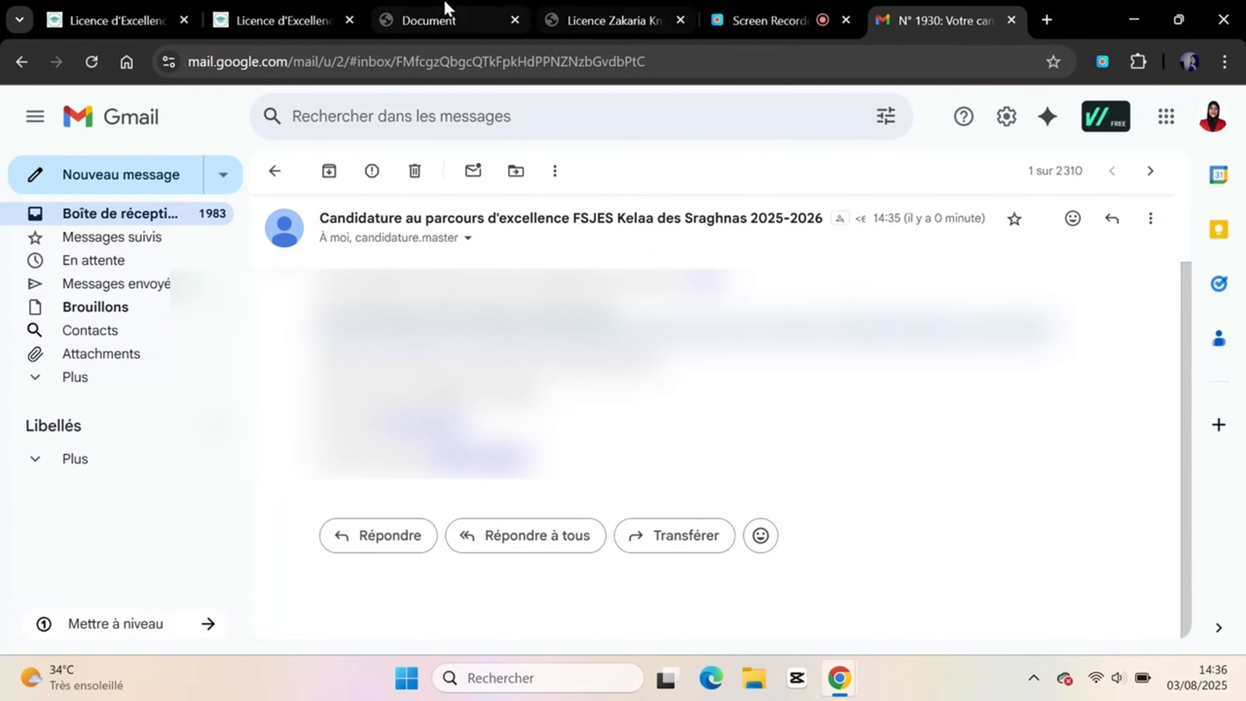
{"action": "left_click", "coordinate": [429, 8]}
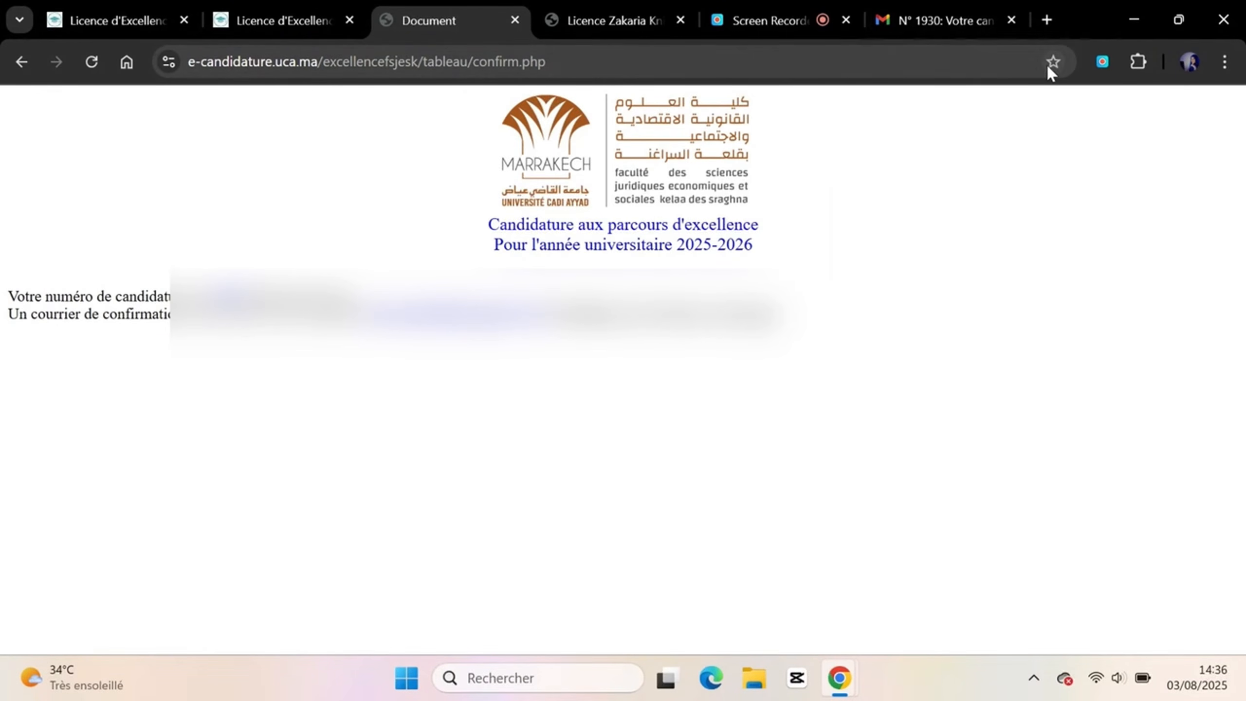
{"action": "left_click", "coordinate": [960, 8]}
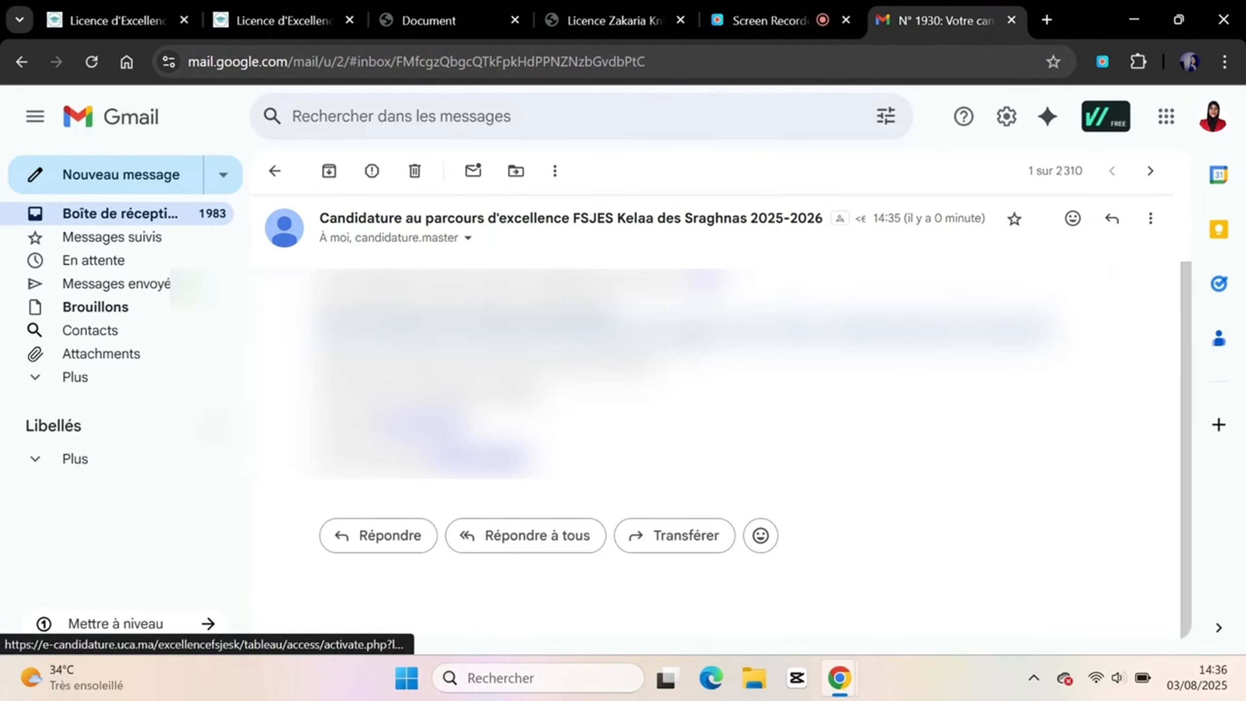
{"action": "left_click", "coordinate": [706, 281]}
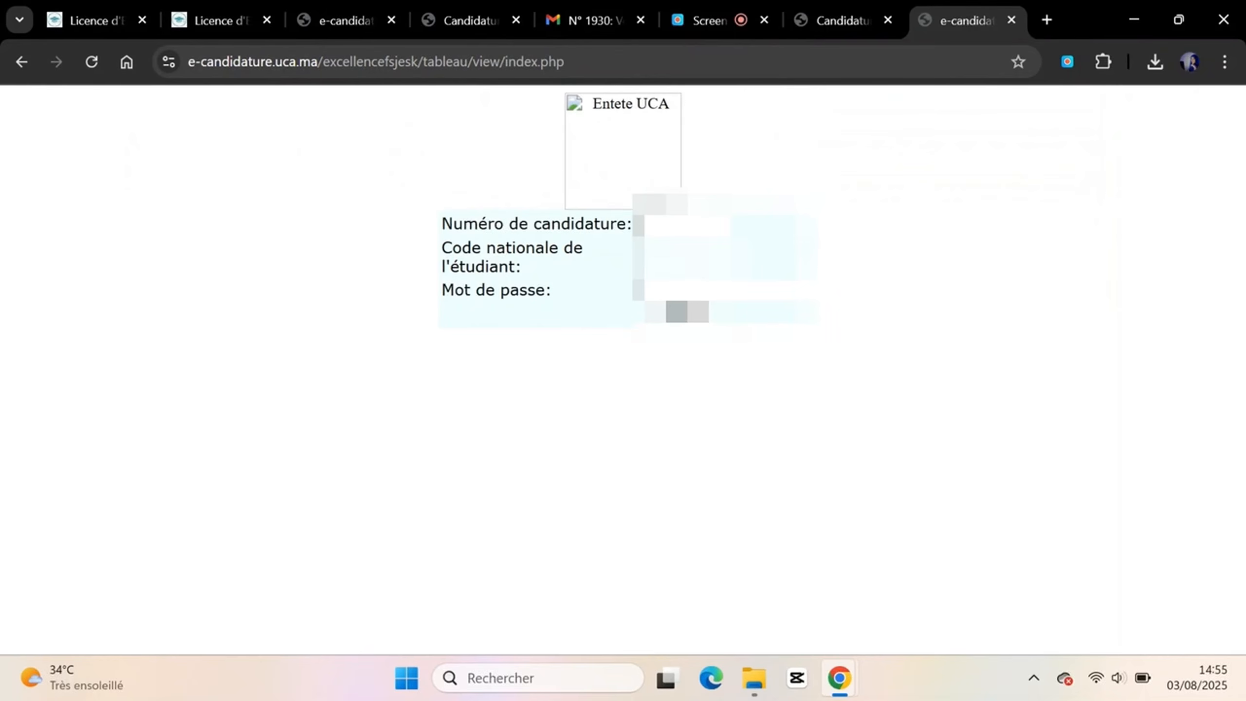
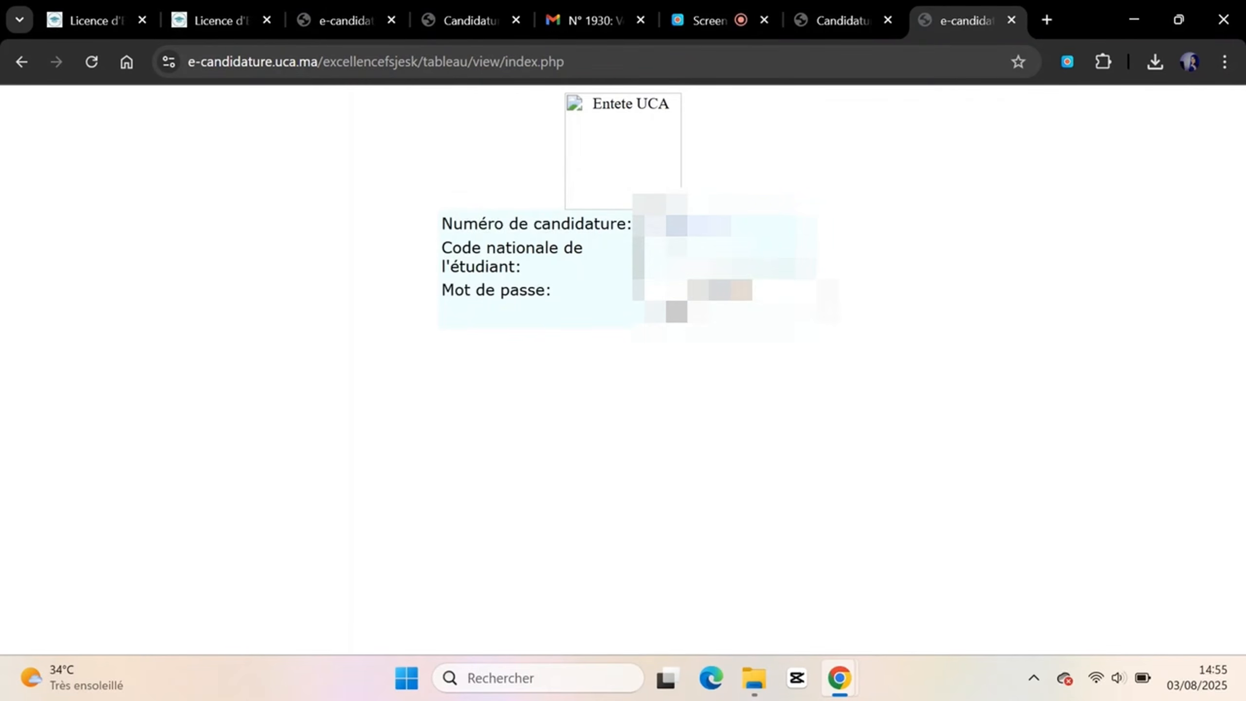
Log in with the application number, national student code and account password
{"action": "left_click", "coordinate": [686, 247]}
{"action": "key", "text": "Tab"}
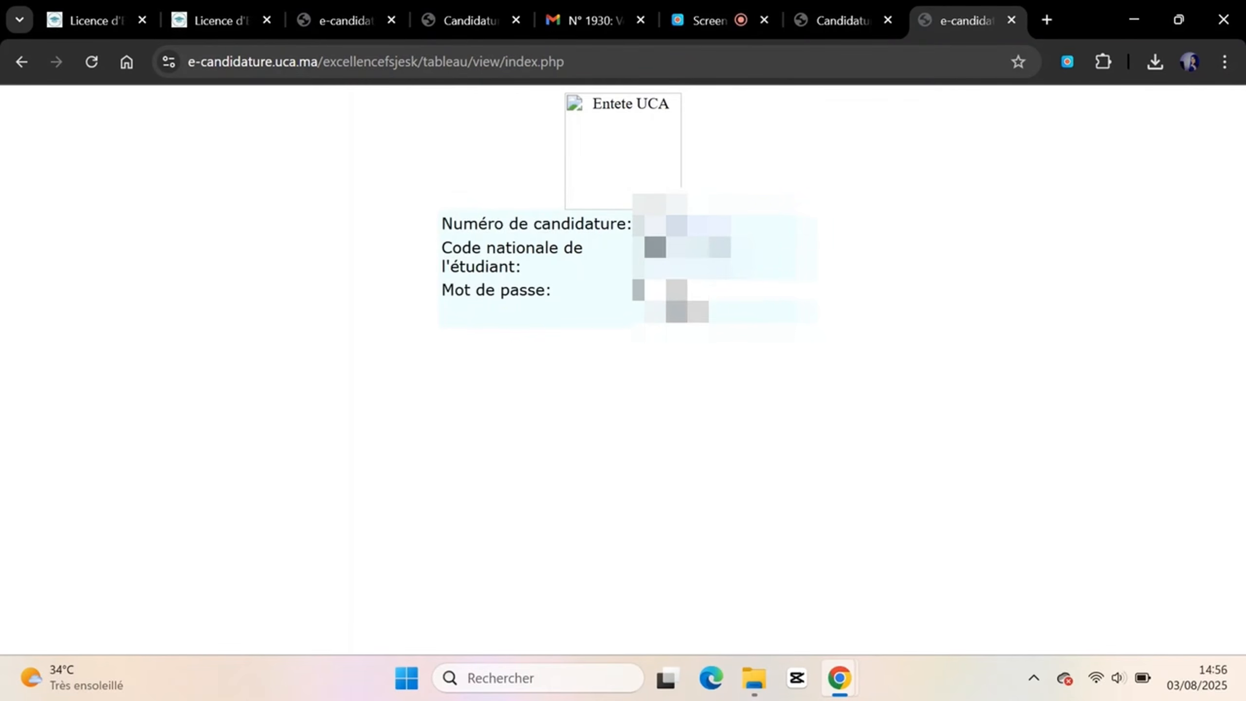
{"action": "type", "text": "********"}
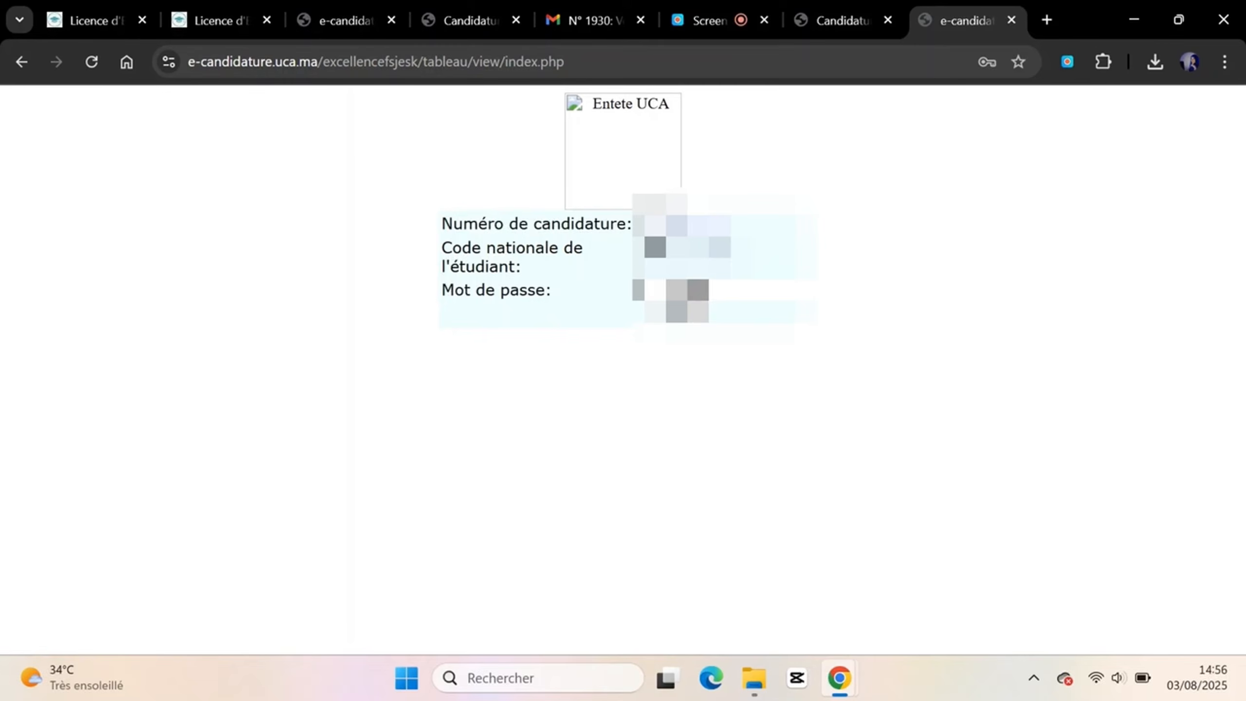
{"action": "left_click", "coordinate": [681, 313]}
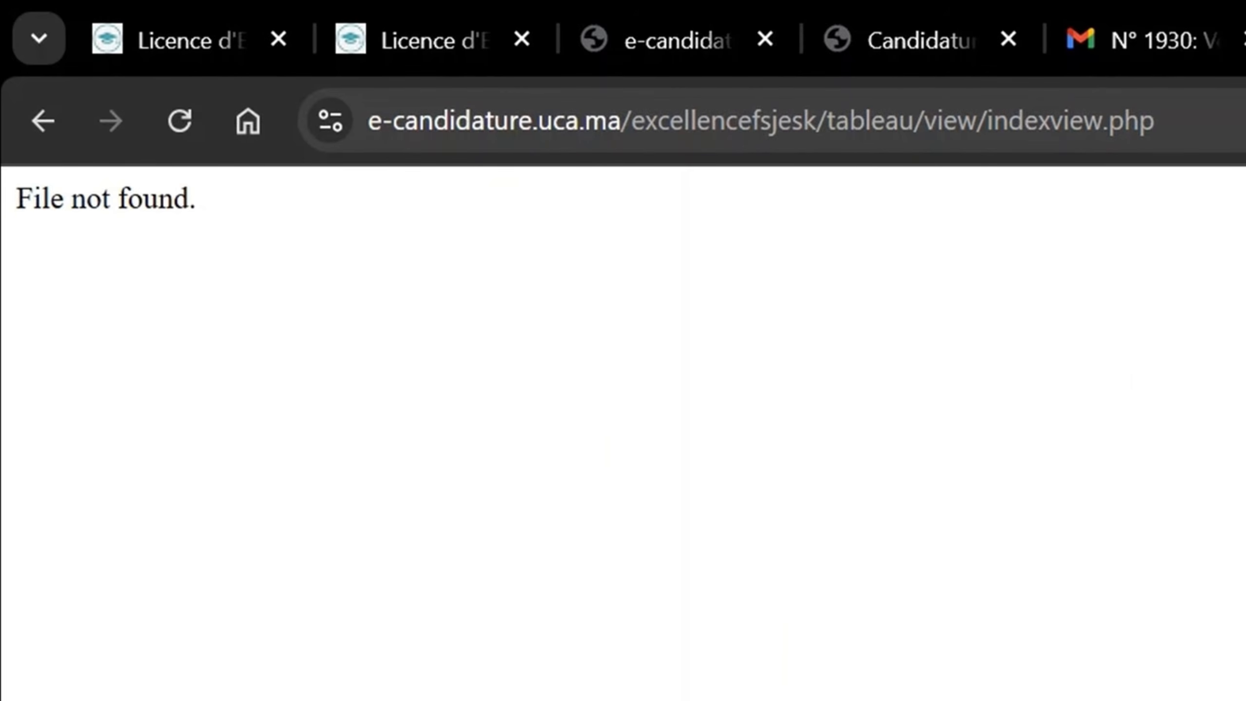
Load e-candidature.uca.ma in a new tab from the copied address and close the duplicate tab
{"action": "left_click_drag", "start_coordinate": [620, 120], "coordinate": [464, 121]}
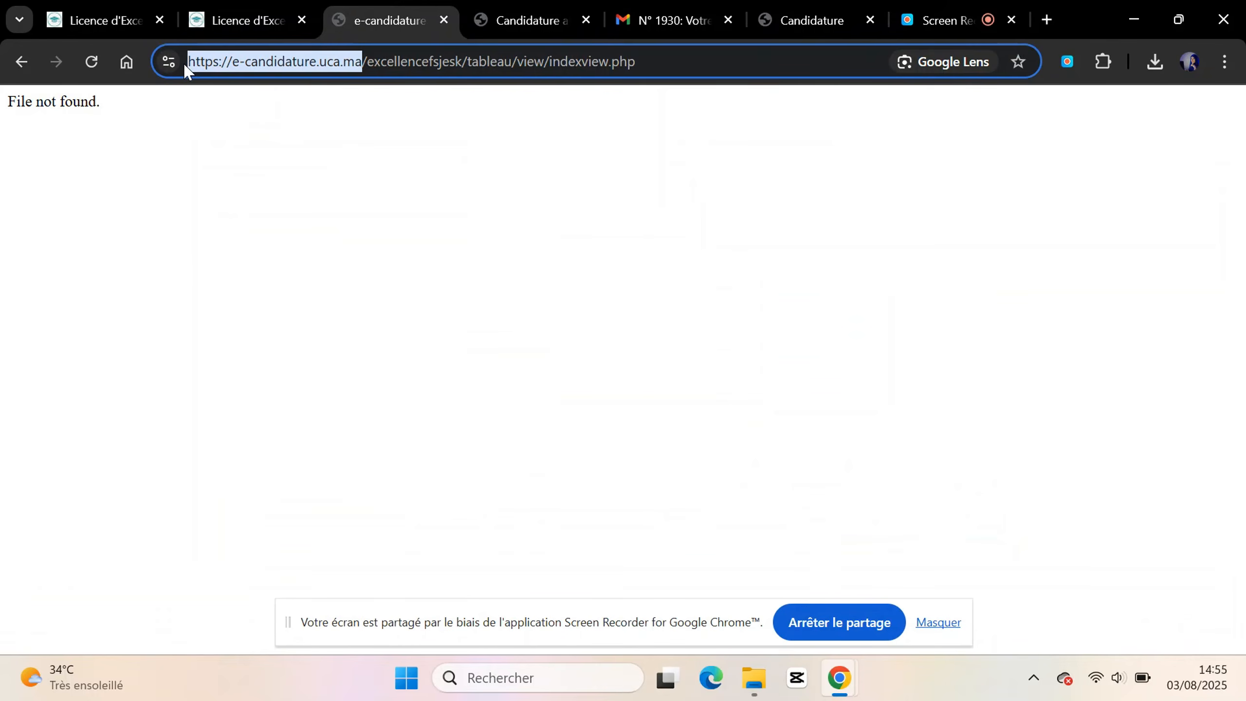
{"action": "left_click", "coordinate": [1049, 18]}
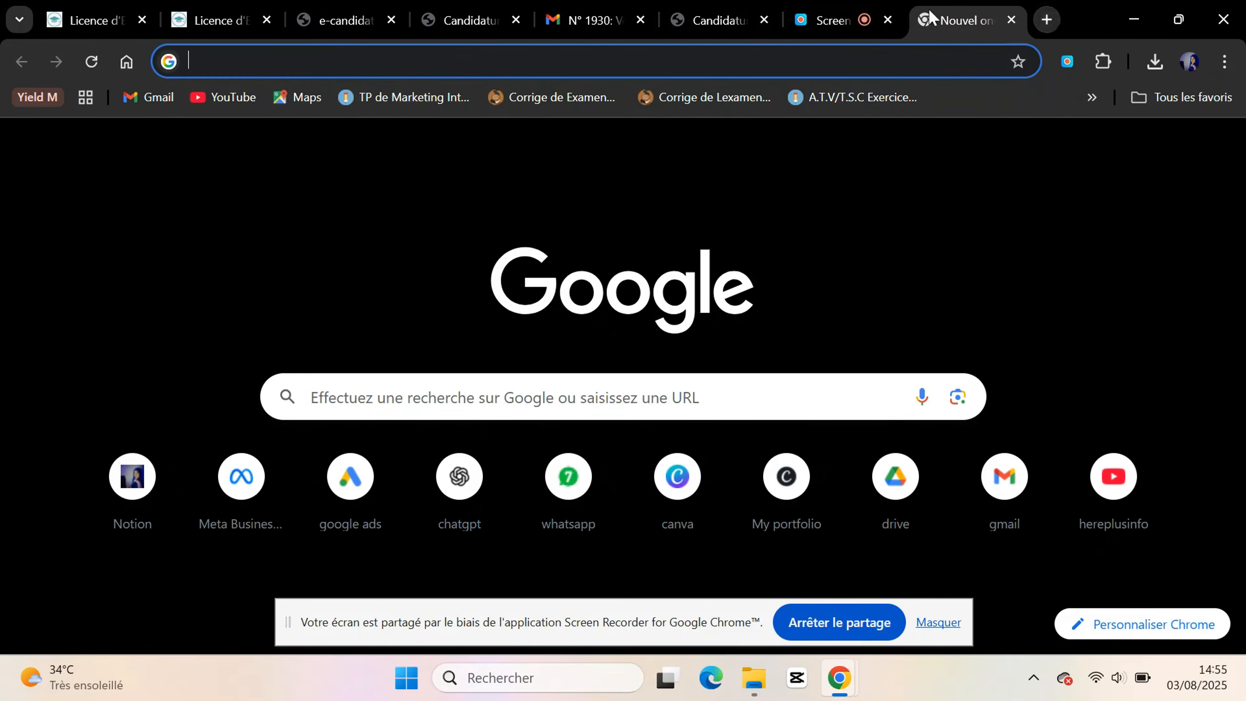
{"action": "type", "text": "https://e-candidature.uca.ma/"}
{"action": "key", "text": "Return"}
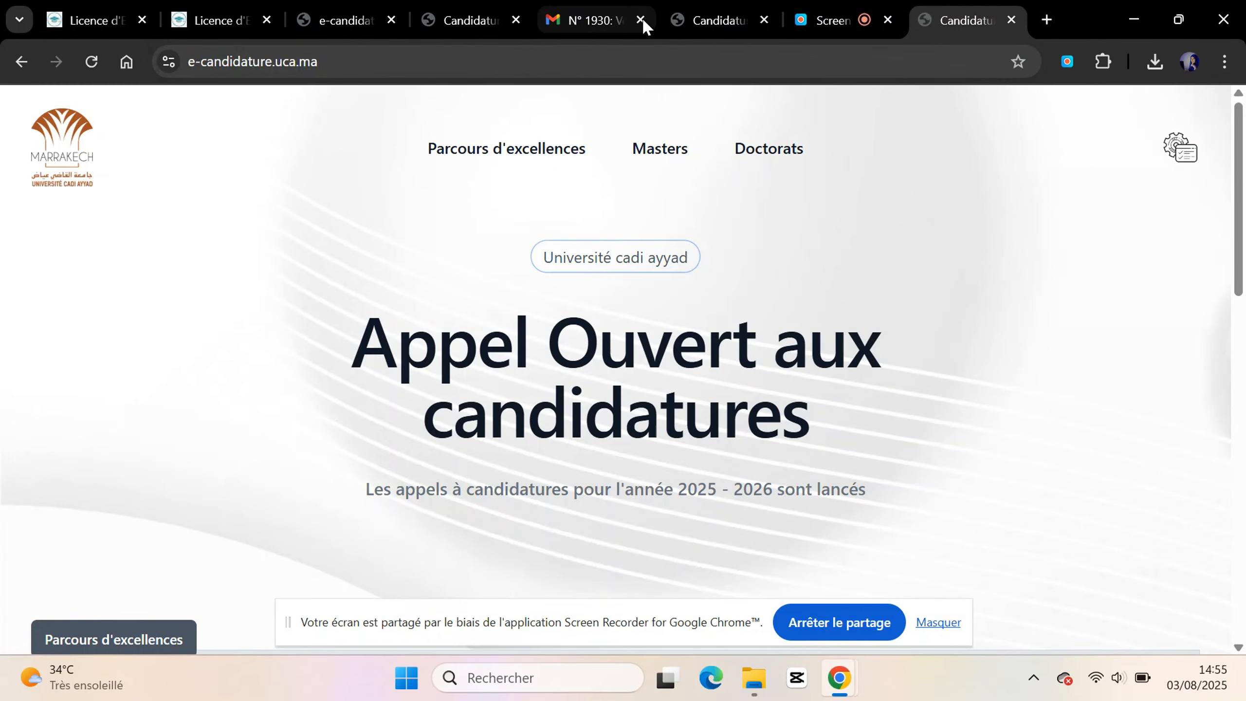
{"action": "left_click", "coordinate": [764, 20]}
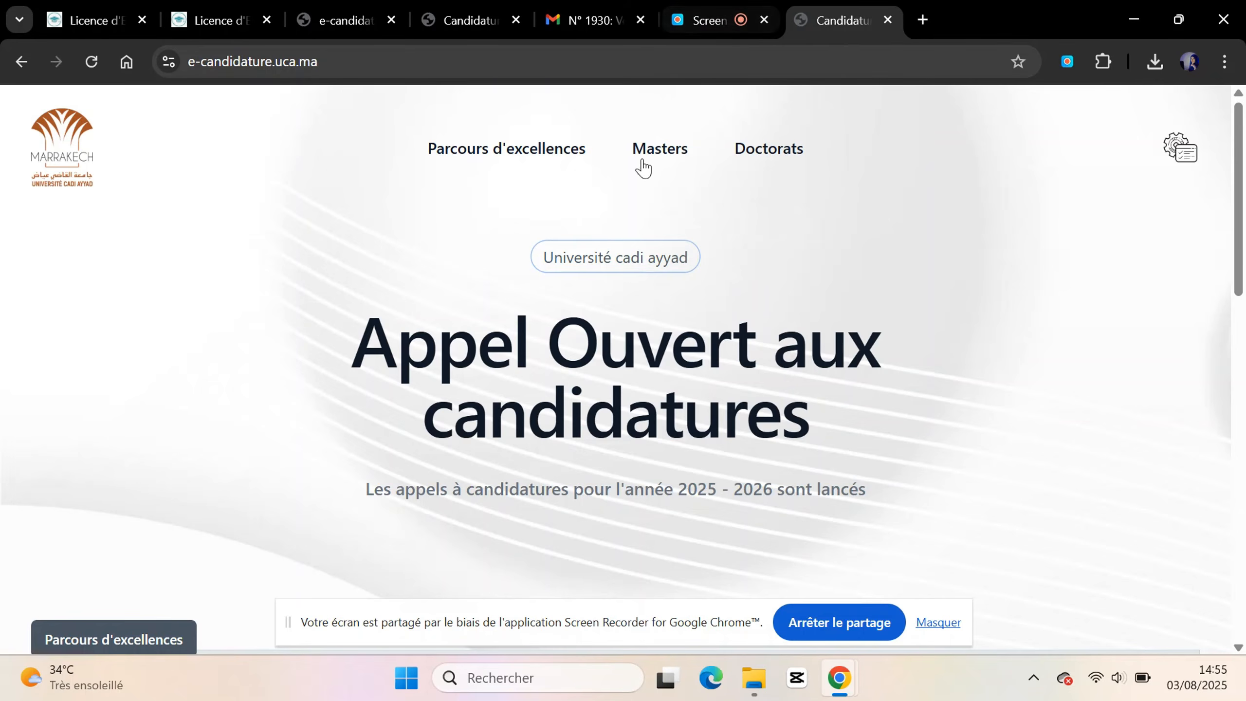
Go through Parcours d'excellences and the Kelaa des Sraghna link to the Compte login page
{"action": "left_click", "coordinate": [530, 152]}
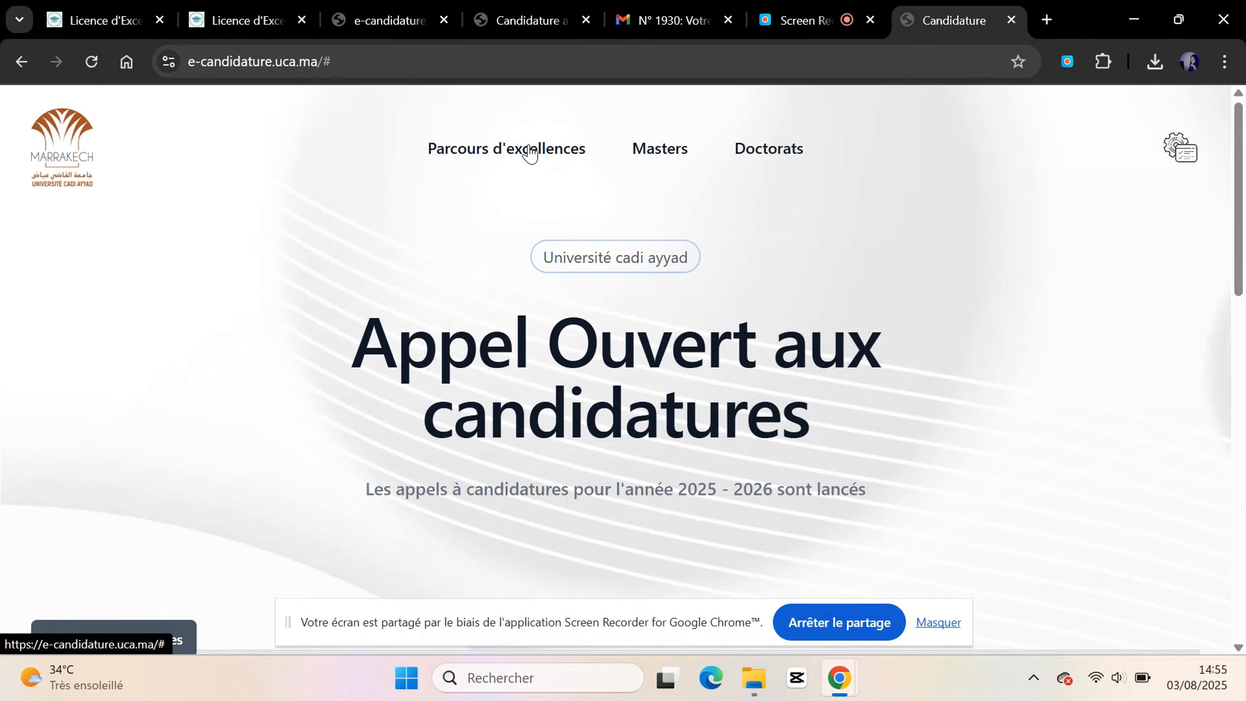
{"action": "scroll", "coordinate": [637, 275], "scroll_direction": "down", "scroll_amount": 5}
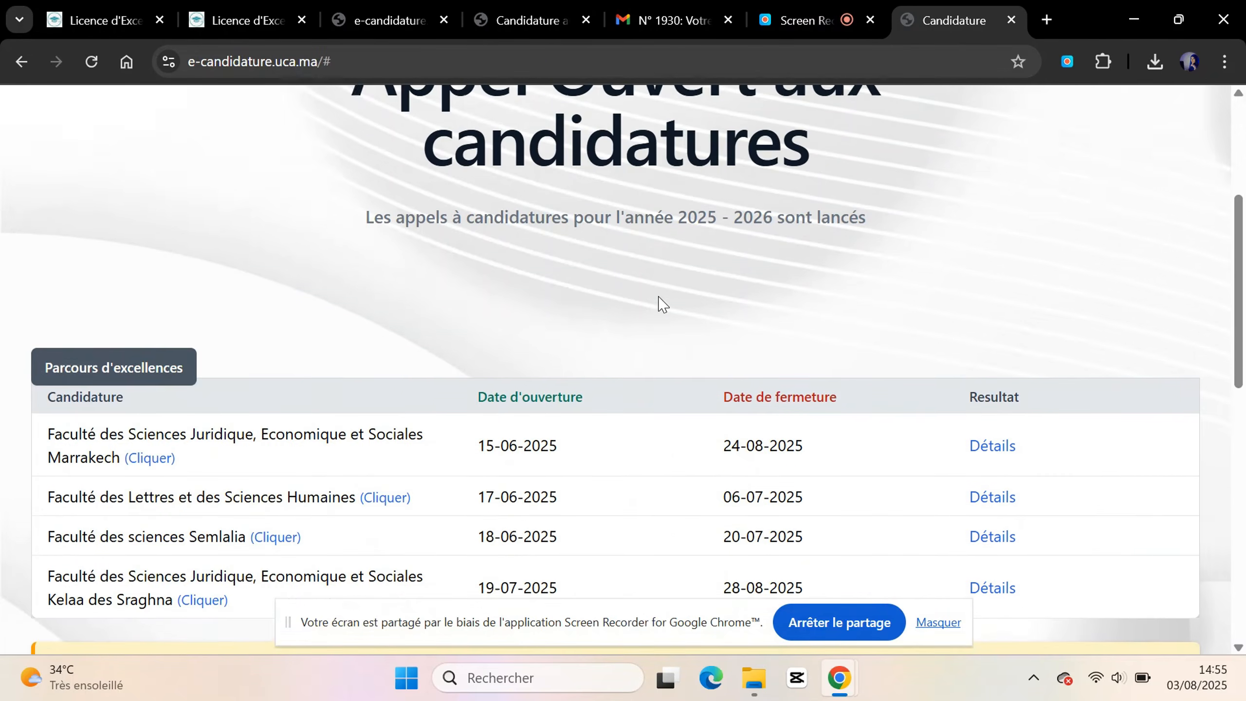
{"action": "scroll", "coordinate": [659, 303], "scroll_direction": "down", "scroll_amount": 2}
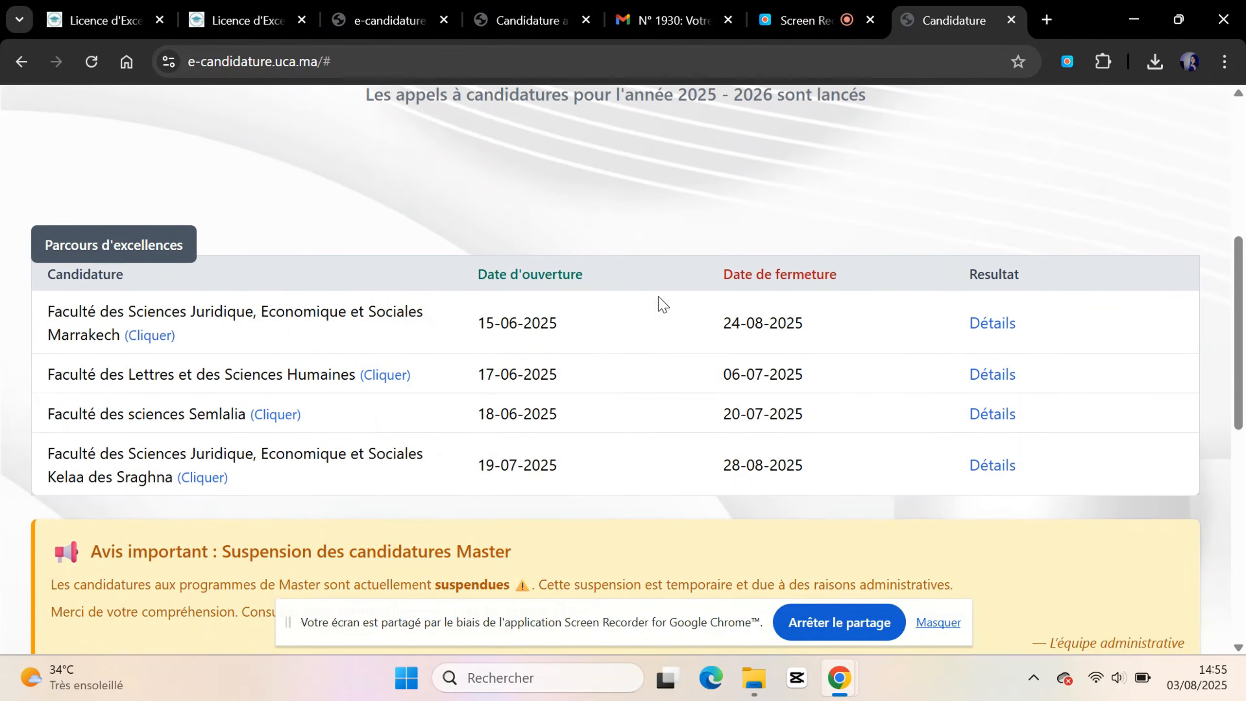
{"action": "left_click", "coordinate": [938, 622]}
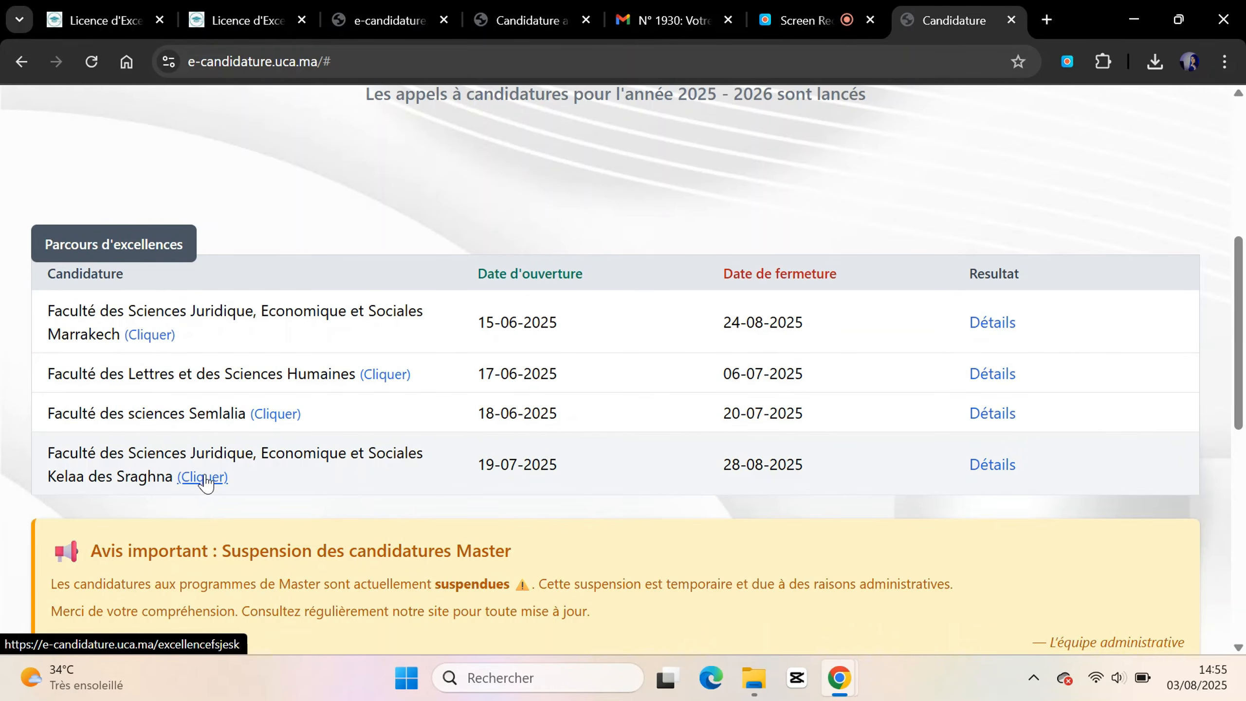
{"action": "left_click", "coordinate": [202, 476]}
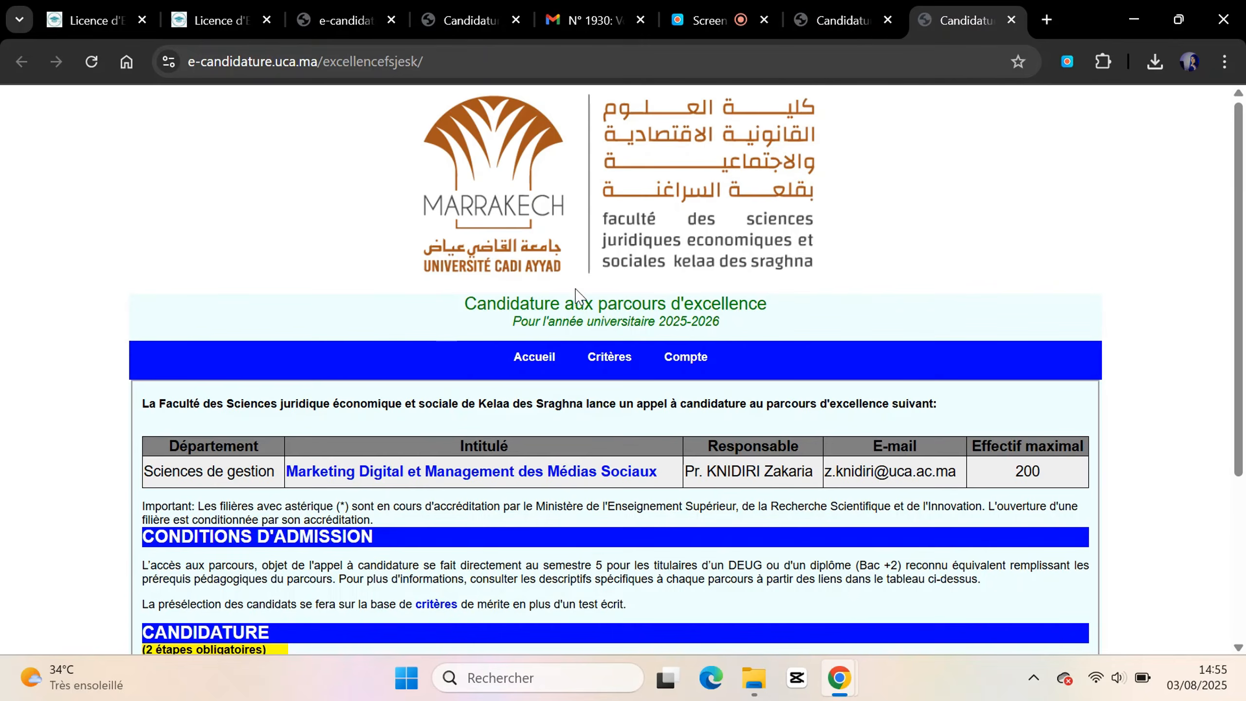
{"action": "scroll", "coordinate": [592, 321], "scroll_direction": "down", "scroll_amount": 3}
{"action": "scroll", "coordinate": [598, 336], "scroll_direction": "down", "scroll_amount": 2}
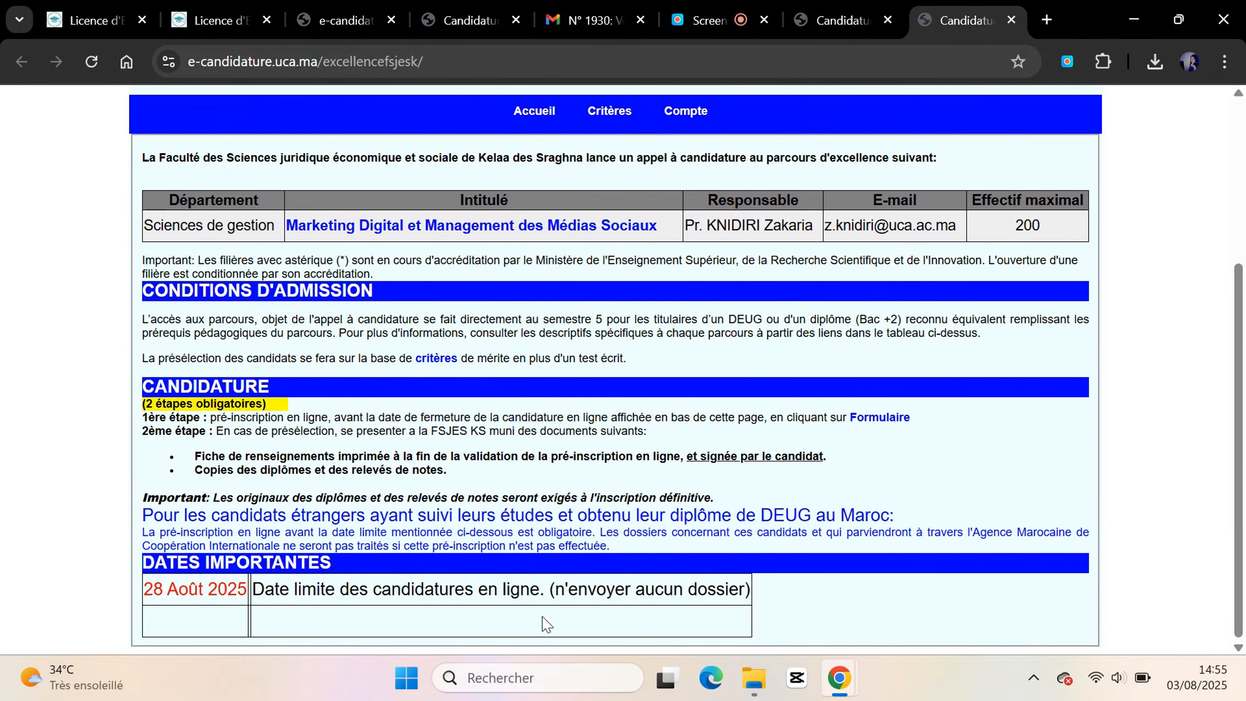
{"action": "scroll", "coordinate": [546, 623], "scroll_direction": "up", "scroll_amount": 3}
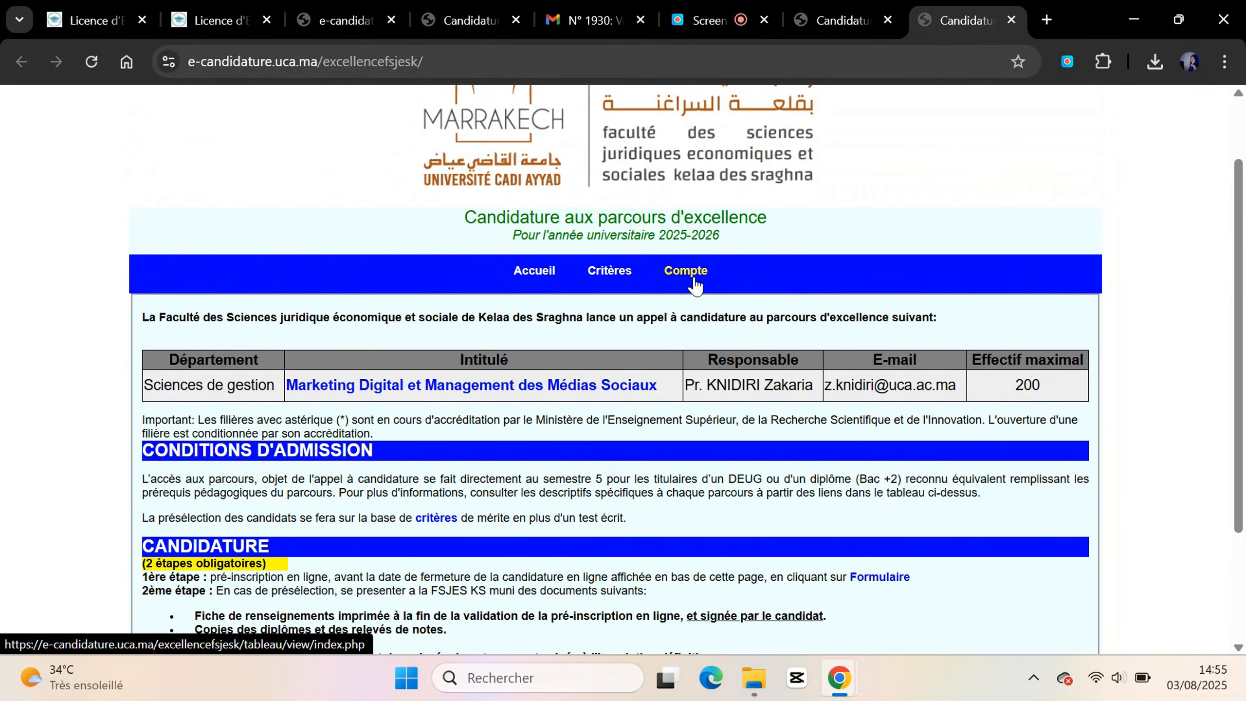
{"action": "left_click", "coordinate": [693, 278]}
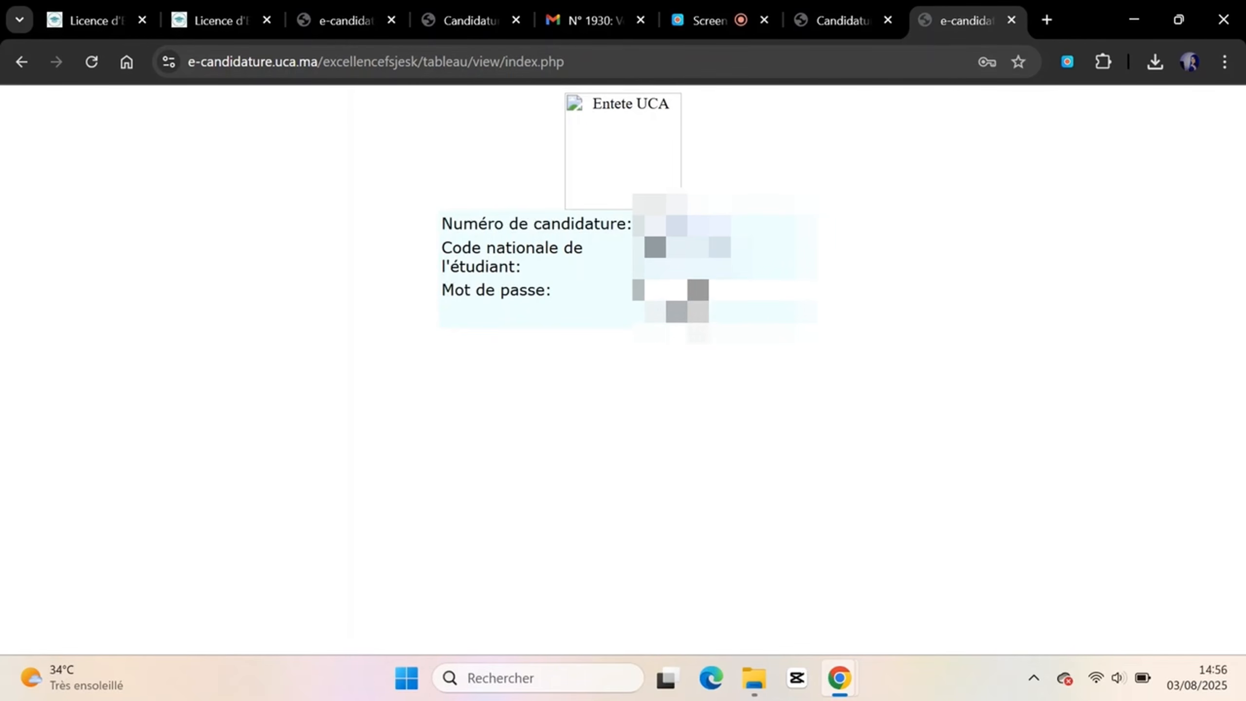
Resubmit the login, then close the 'File not found' tab and scroll the Candidature page
{"action": "key", "text": "Return"}
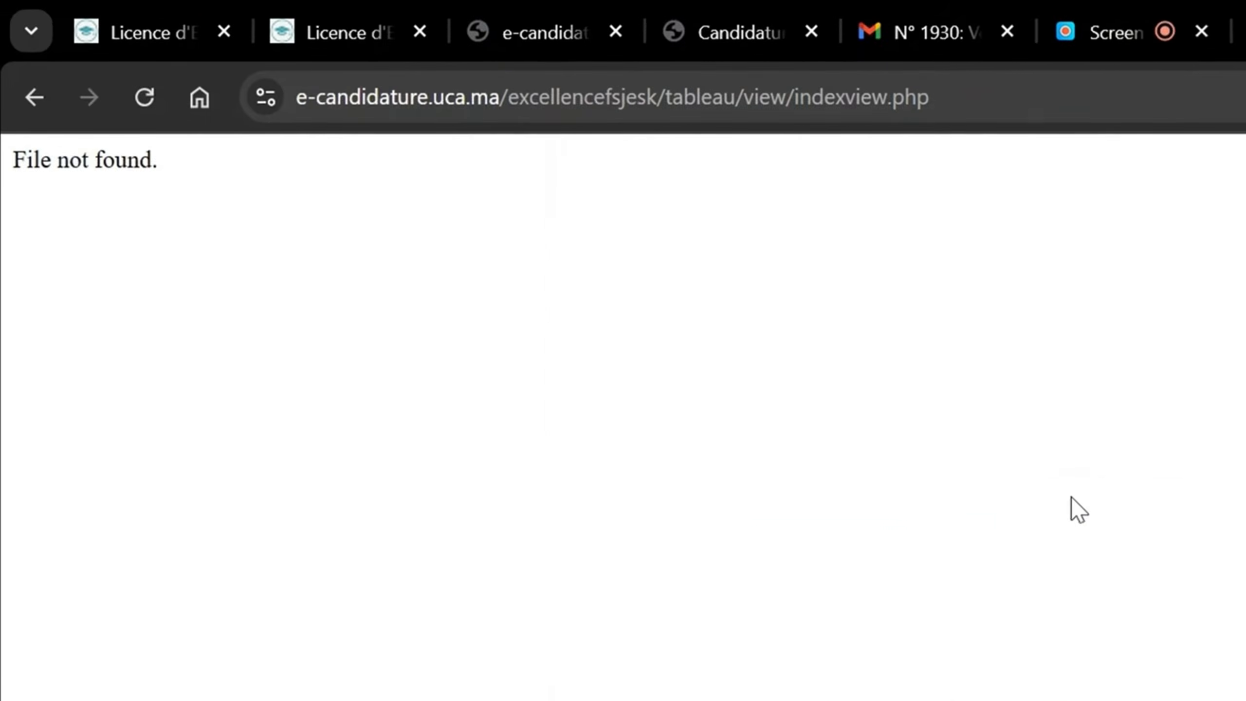
{"action": "left_click", "coordinate": [839, 10]}
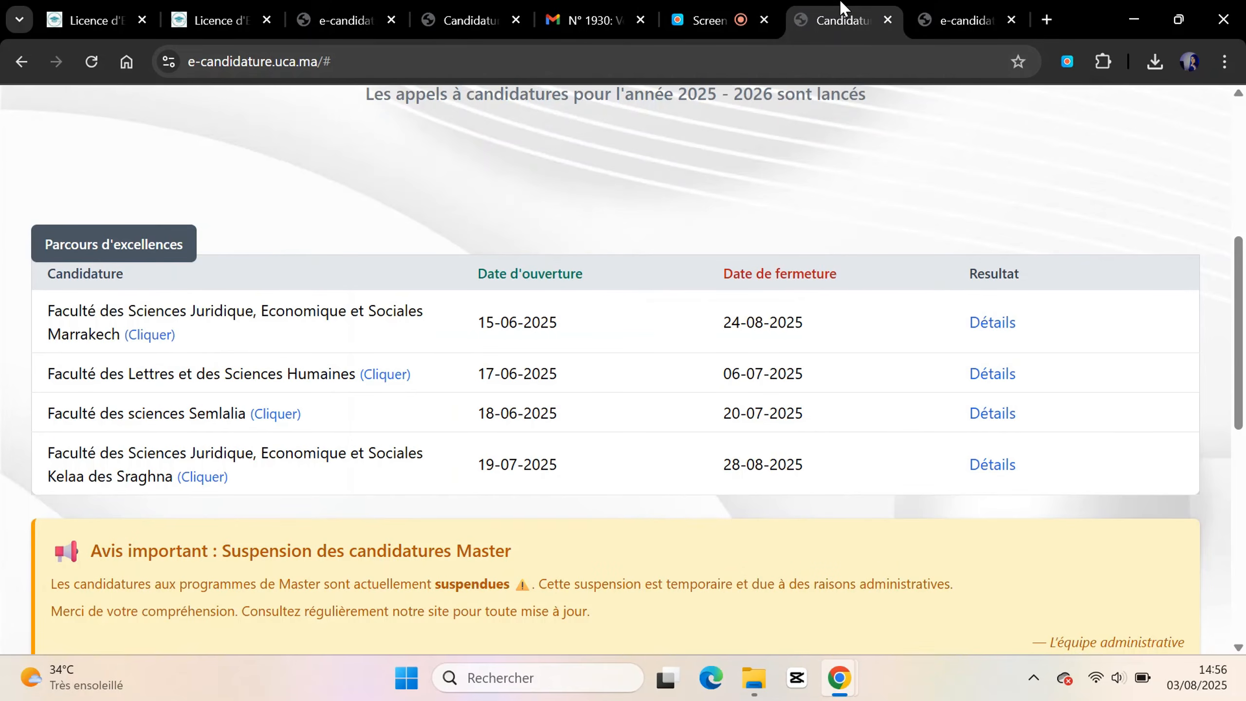
{"action": "left_click", "coordinate": [1010, 20]}
{"action": "scroll", "coordinate": [987, 207], "scroll_direction": "up", "scroll_amount": 1}
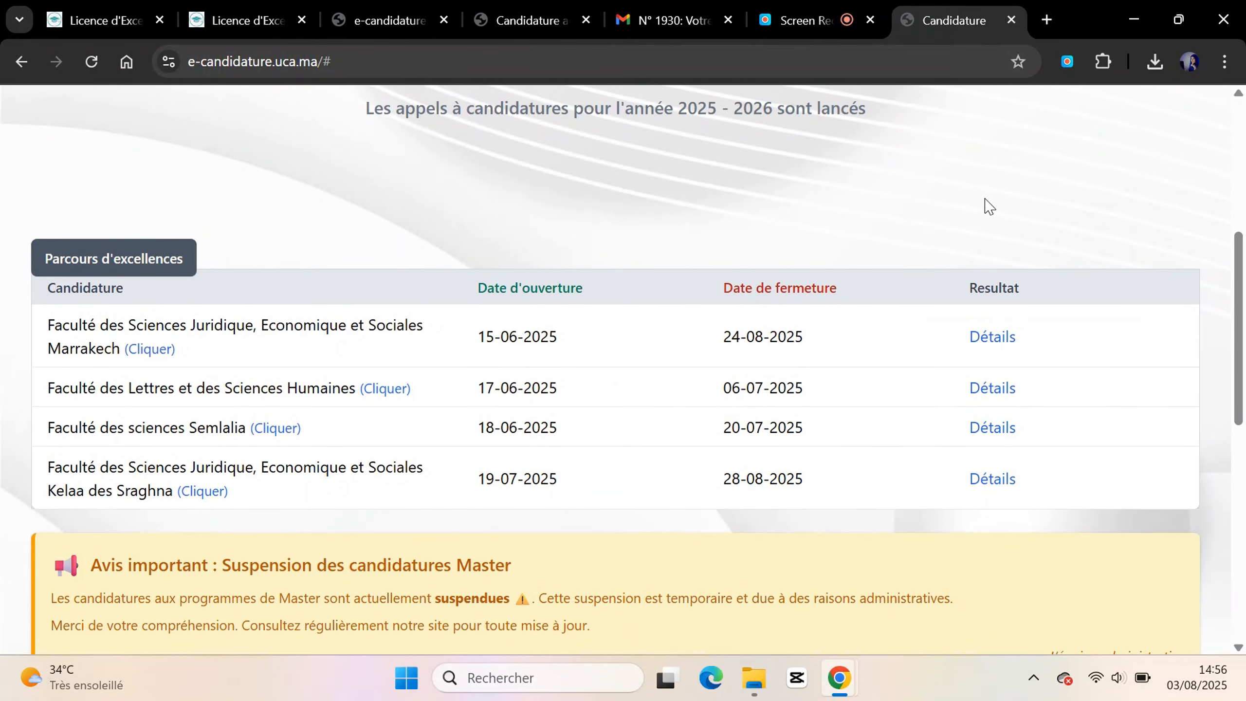
{"action": "scroll", "coordinate": [987, 206], "scroll_direction": "up", "scroll_amount": 1}
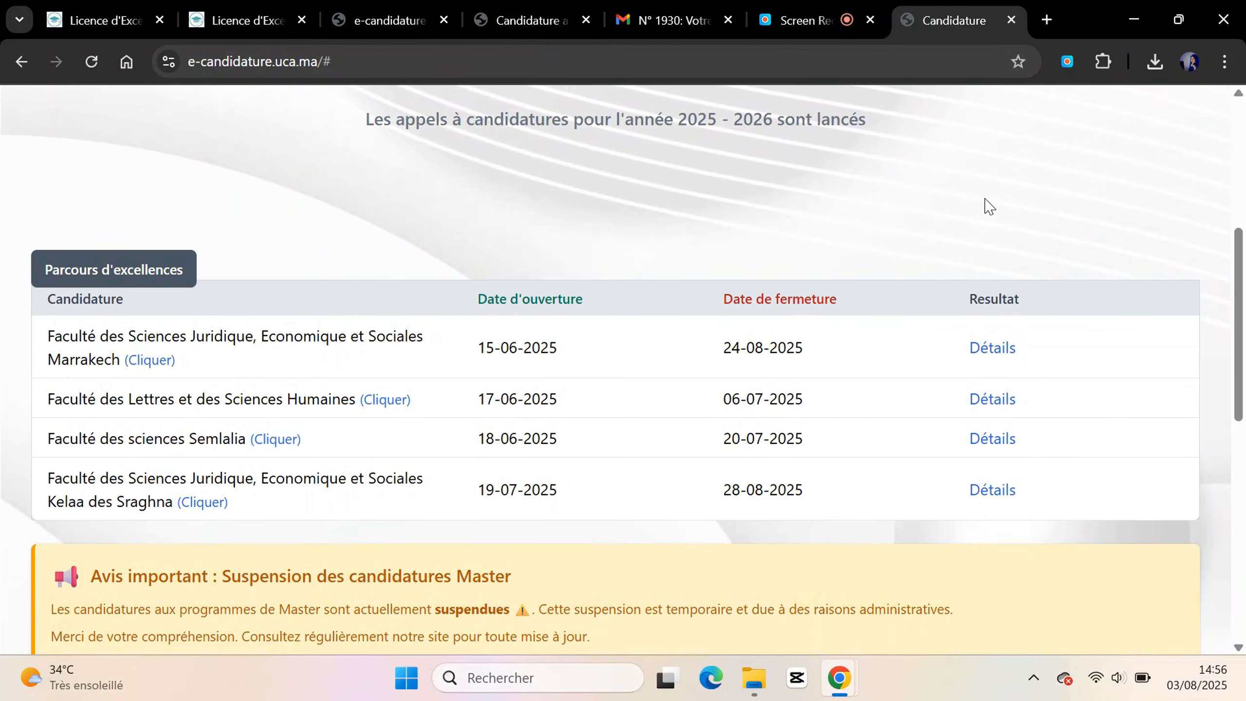
{"action": "scroll", "coordinate": [987, 206], "scroll_direction": "up", "scroll_amount": 3}
{"action": "scroll", "coordinate": [987, 206], "scroll_direction": "down", "scroll_amount": 2}
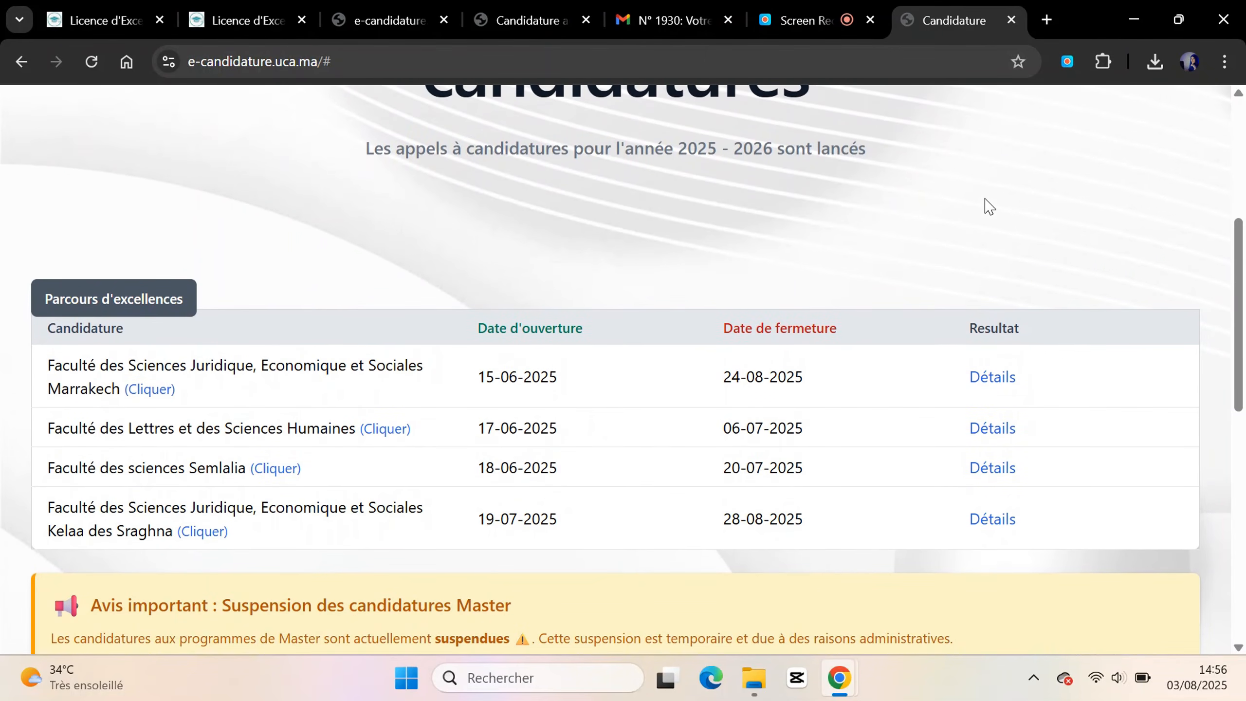
{"action": "scroll", "coordinate": [987, 206], "scroll_direction": "down", "scroll_amount": 3}
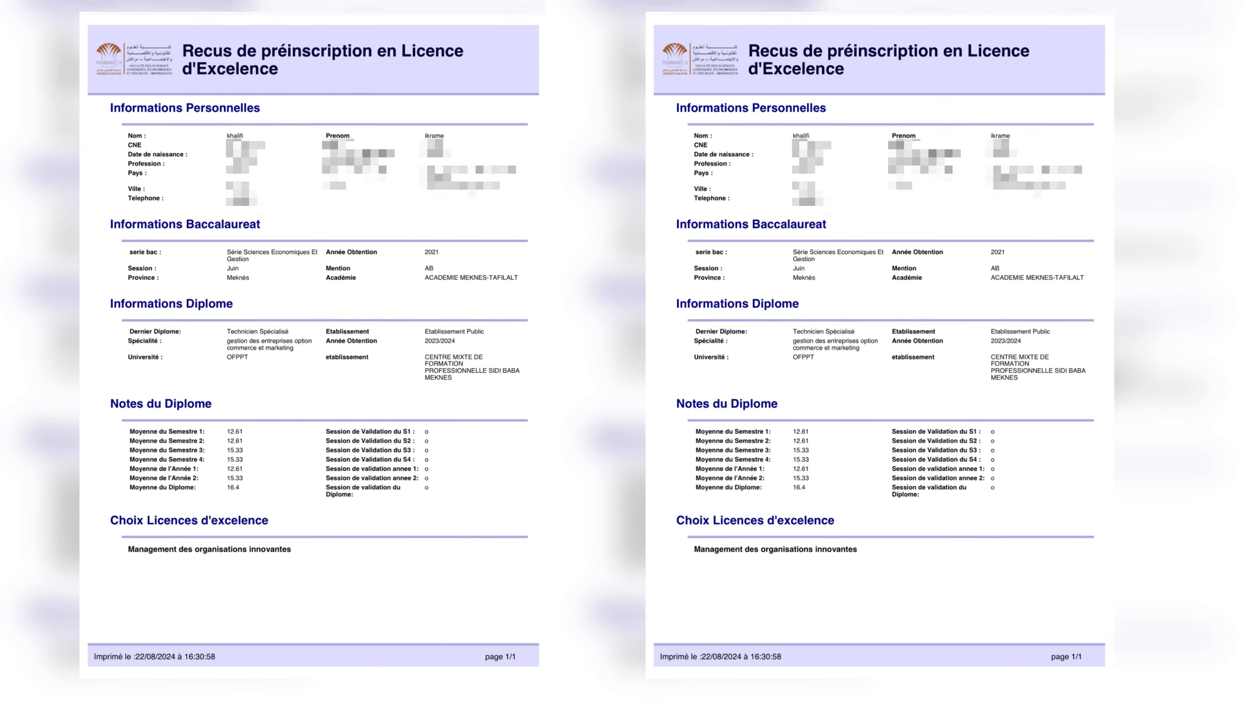